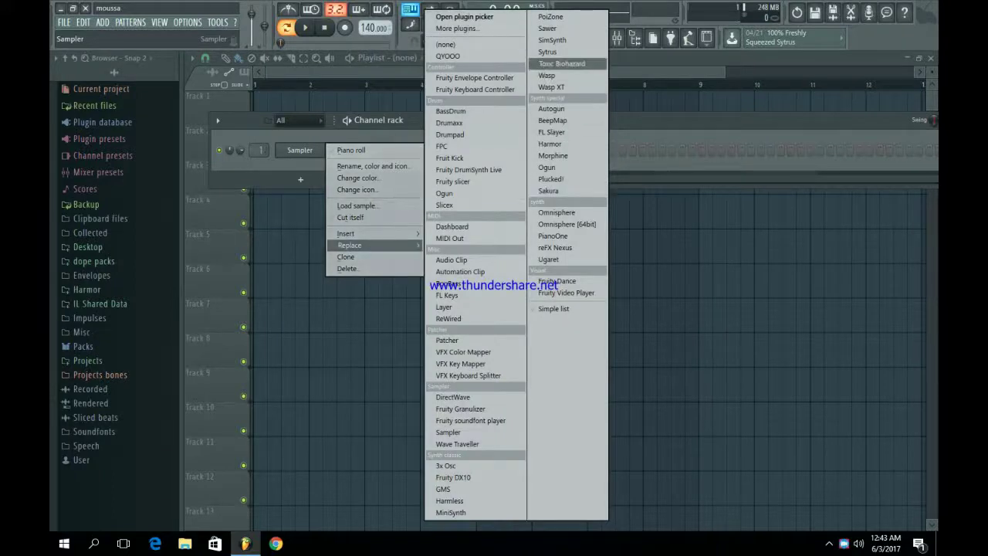
Replace the Sampler channel's instrument with Morphine and open its presets library
{"action": "left_click", "coordinate": [553, 155]}
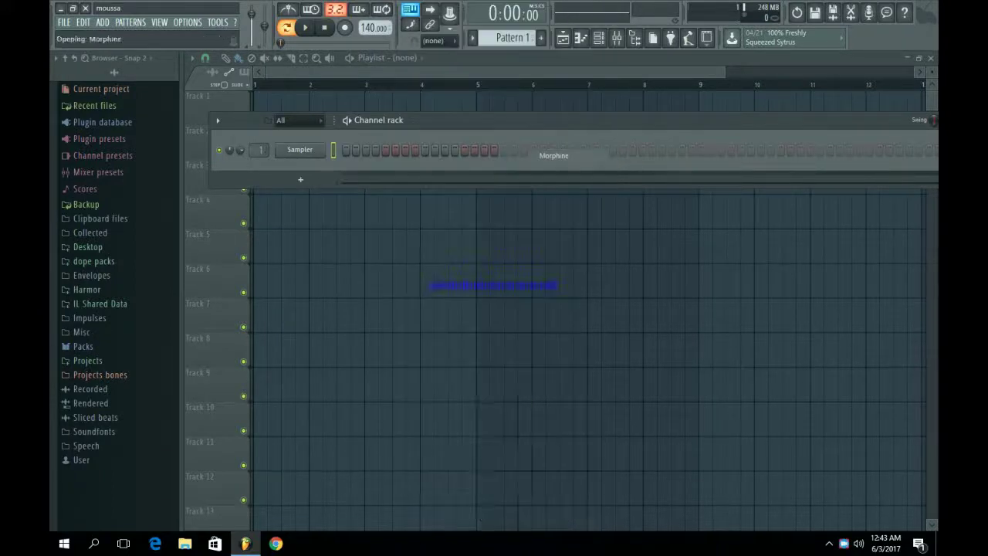
{"action": "left_click_drag", "start_coordinate": [479, 225], "coordinate": [474, 97]}
{"action": "left_click", "coordinate": [382, 163]}
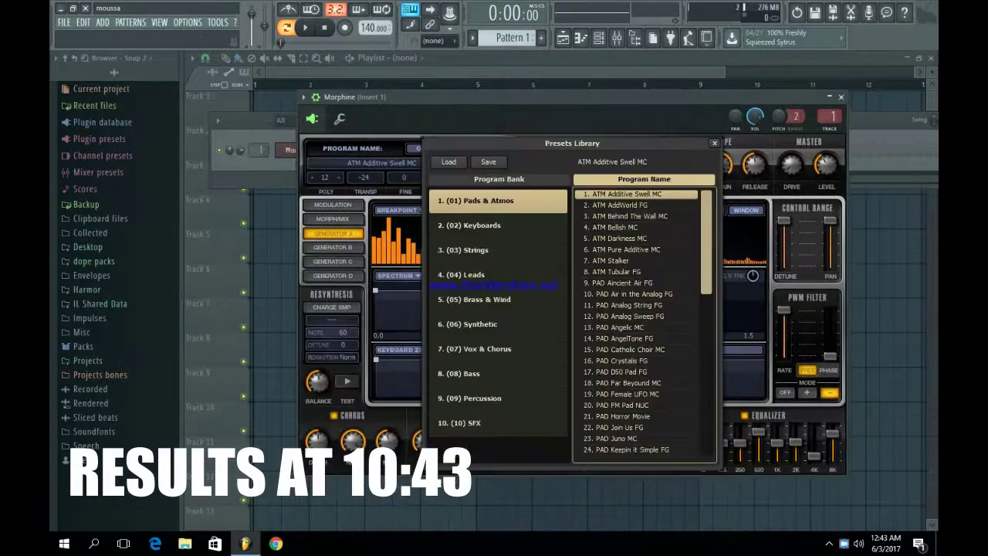
Load the KBD Crystal Keys NUC preset from the Keyboards bank, audition it, and close Morphine
{"action": "left_click", "coordinate": [498, 324]}
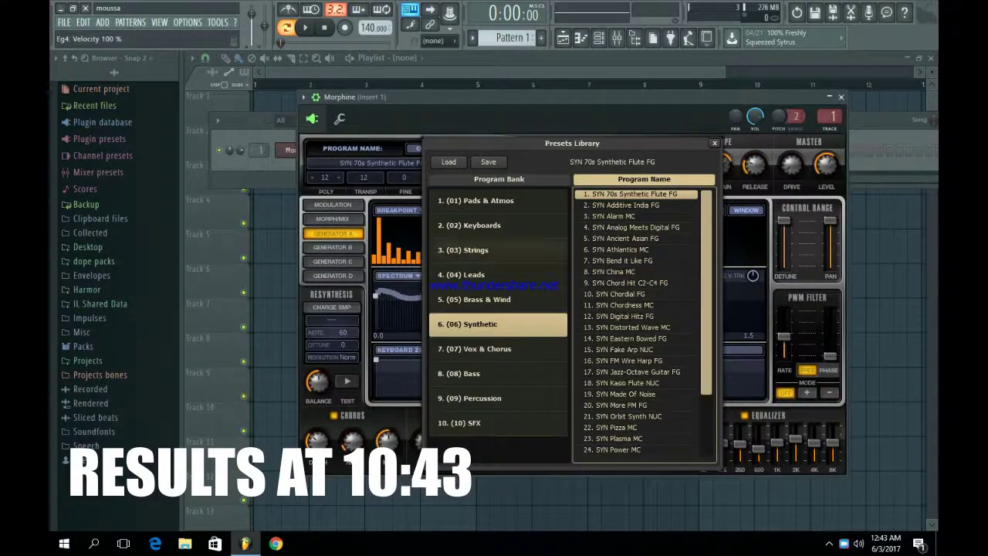
{"action": "left_click", "coordinate": [471, 224]}
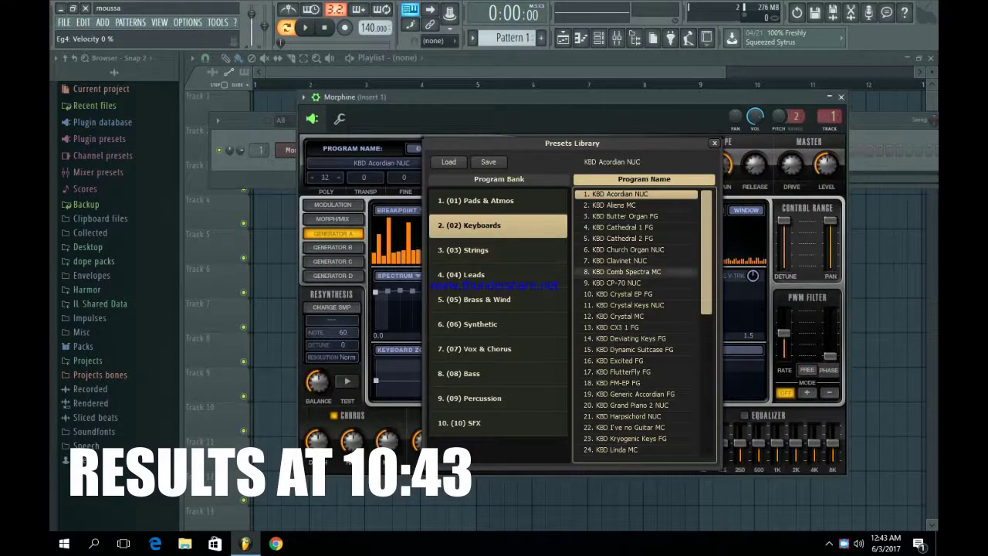
{"action": "left_click", "coordinate": [629, 305]}
{"action": "key", "text": "j"}
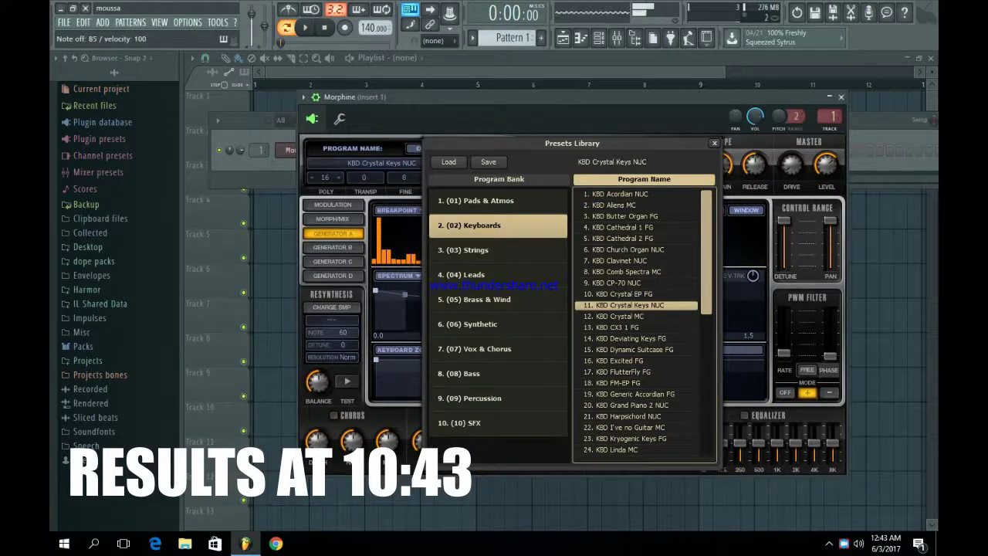
{"action": "left_click", "coordinate": [714, 143]}
{"action": "left_click", "coordinate": [840, 97]}
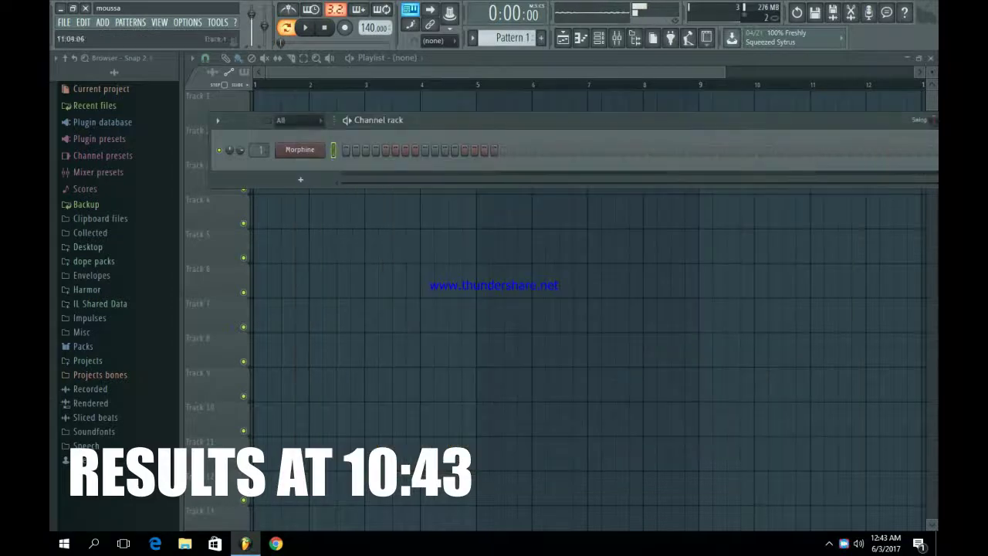
Open the Morphine channel's piano roll and enlarge the note grid by shrinking the control lane
{"action": "right_click", "coordinate": [280, 147]}
{"action": "left_click", "coordinate": [340, 149]}
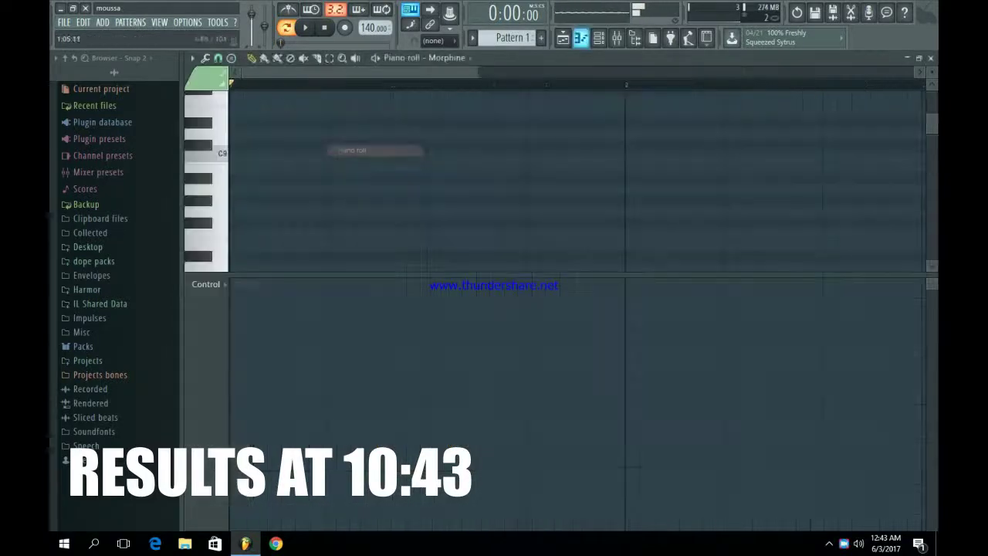
{"action": "left_click_drag", "start_coordinate": [270, 275], "coordinate": [262, 429]}
Place short A4, A#4 and F5 notes in bar 1 and play them back
{"action": "left_click", "coordinate": [236, 189]}
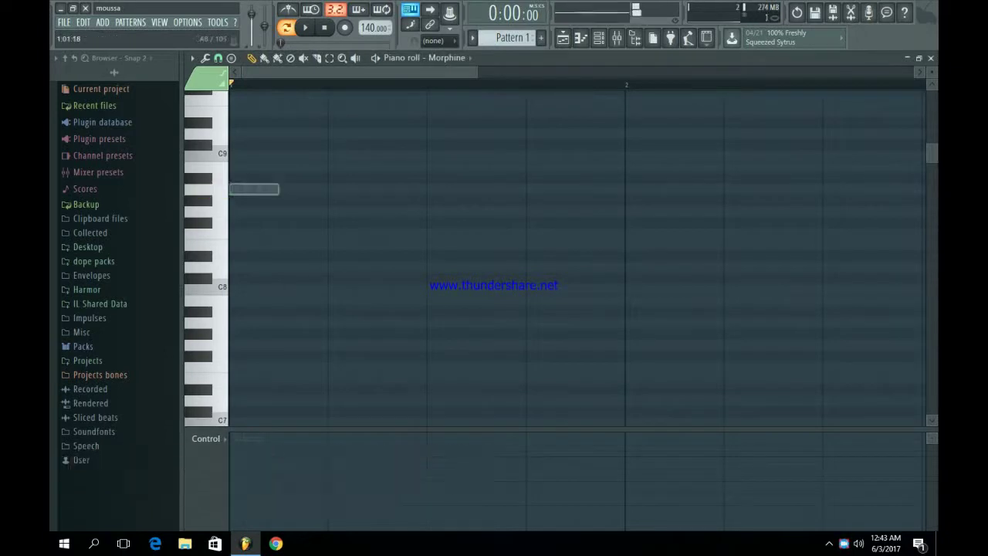
{"action": "scroll", "coordinate": [575, 255], "scroll_direction": "down", "scroll_amount": 6}
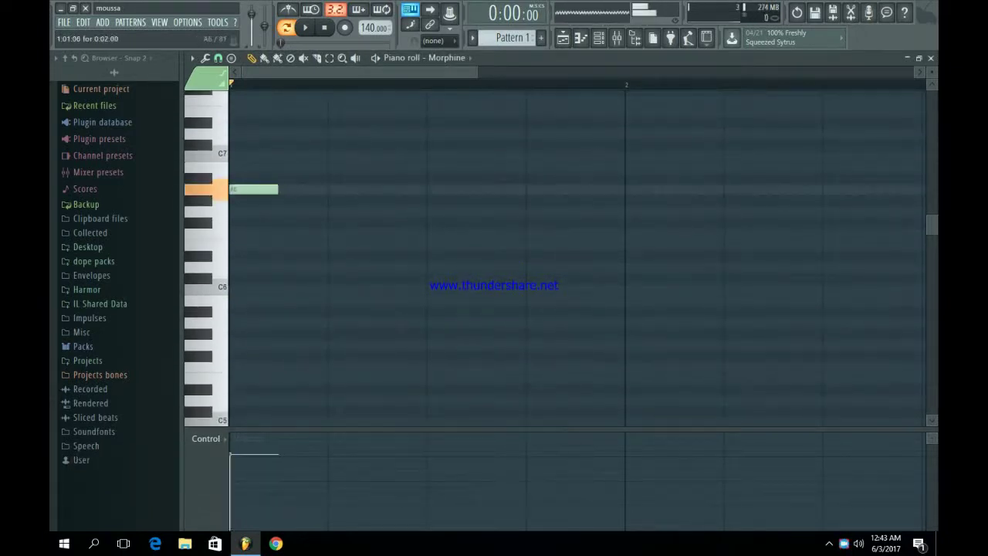
{"action": "scroll", "coordinate": [575, 255], "scroll_direction": "down", "scroll_amount": 2}
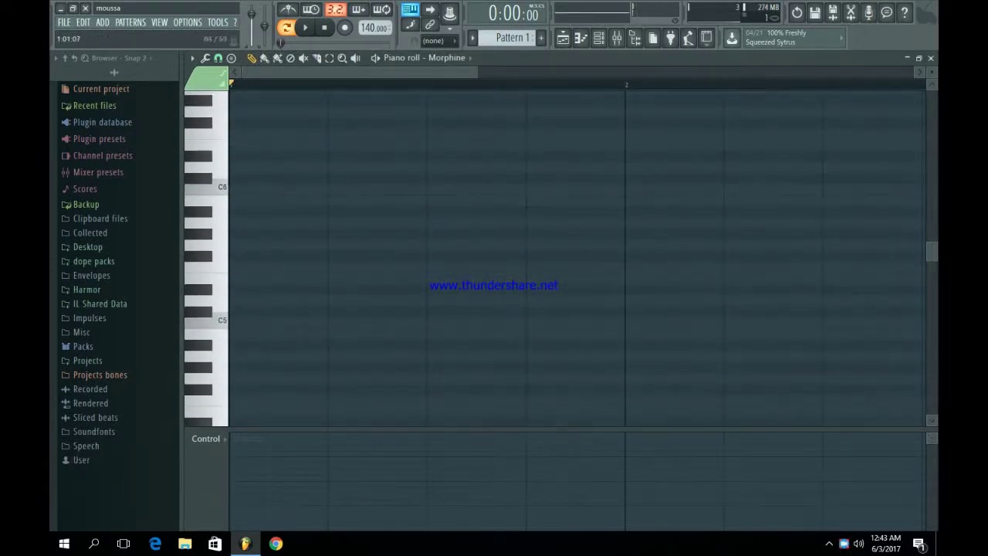
{"action": "left_click_drag", "start_coordinate": [477, 71], "coordinate": [916, 72]}
{"action": "key", "text": "space"}
{"action": "key", "text": "space"}
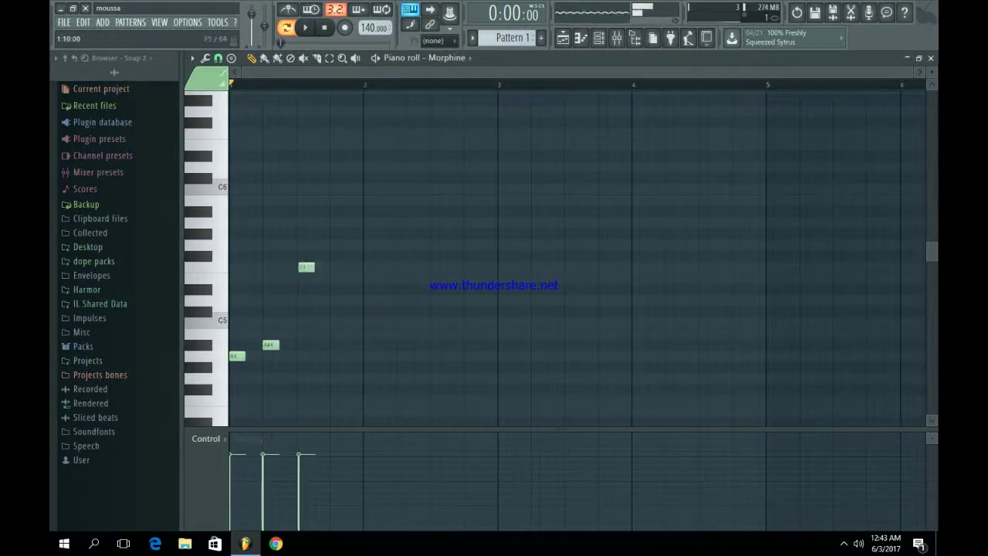
Audition the phrase with an E5 note after F5, and delete the F5 and E5 notes
{"action": "key", "text": "space"}
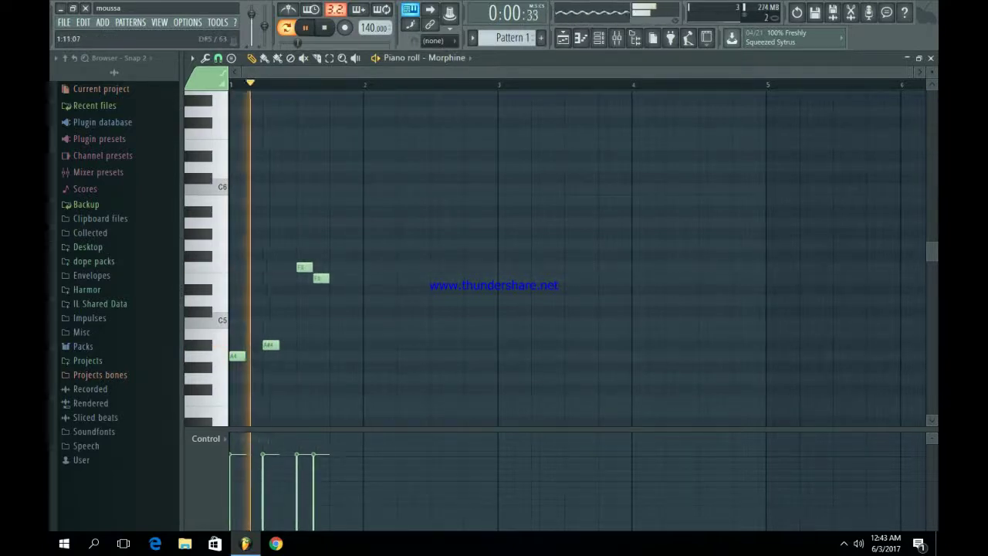
{"action": "key", "text": "space"}
{"action": "right_click", "coordinate": [320, 278]}
{"action": "key", "text": "space"}
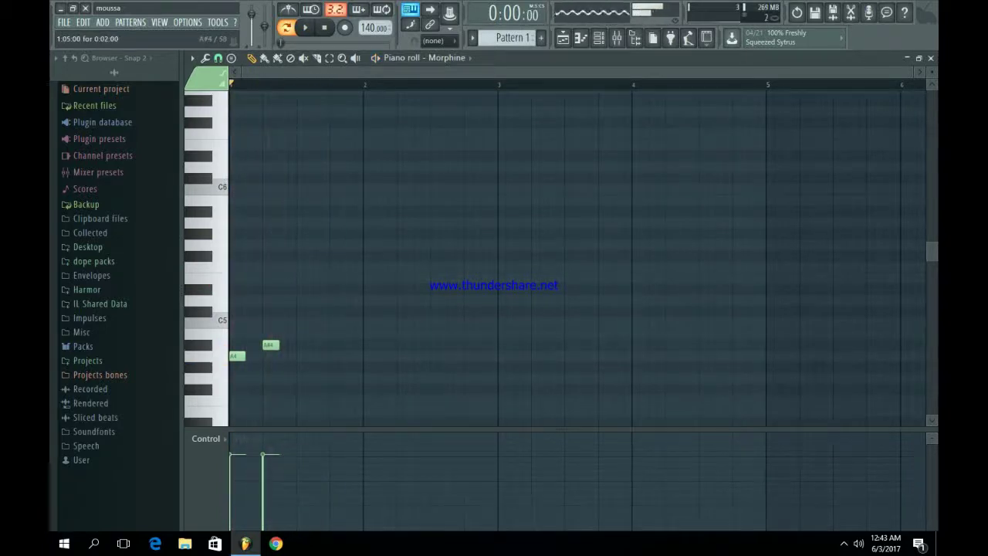
Shift the A#4 note to step 7 of bar 1 and add F5 at step 13 and E5 early in bar 2
{"action": "double_click", "coordinate": [270, 345]}
{"action": "key", "text": "Escape"}
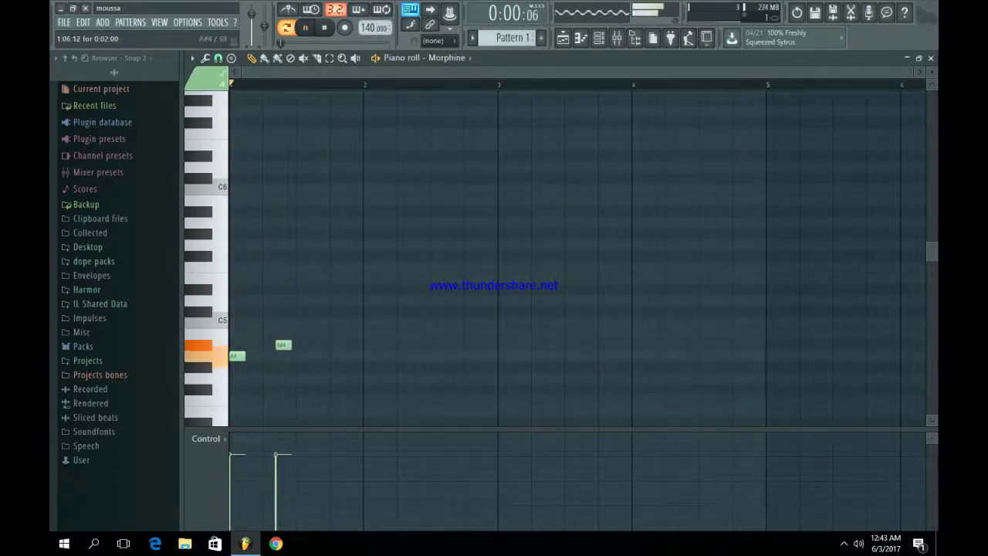
{"action": "left_click_drag", "start_coordinate": [281, 345], "coordinate": [286, 345]}
{"action": "key", "text": "space"}
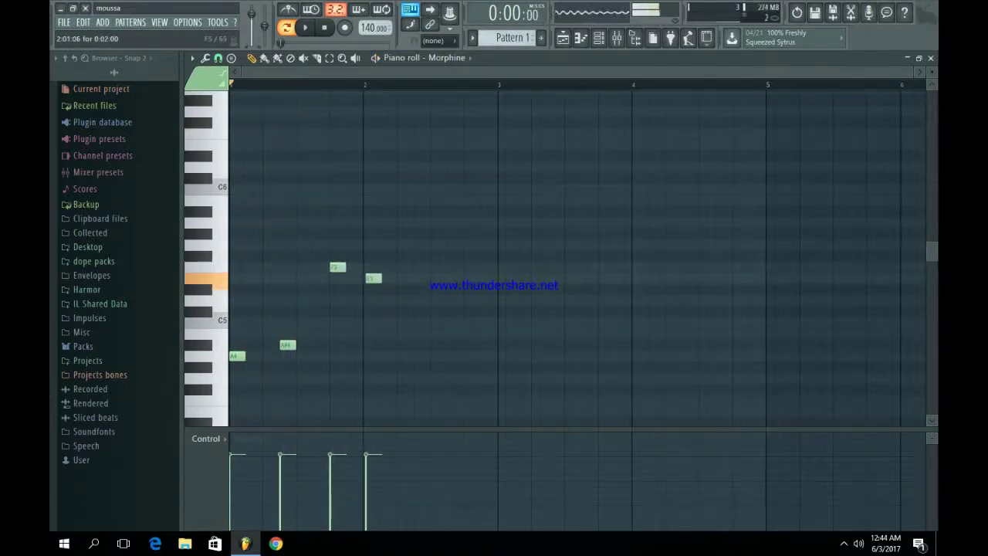
Lengthen the F5 and E5 notes to four steps each, start E5 exactly at bar 2, and play the phrase
{"action": "key", "text": "space"}
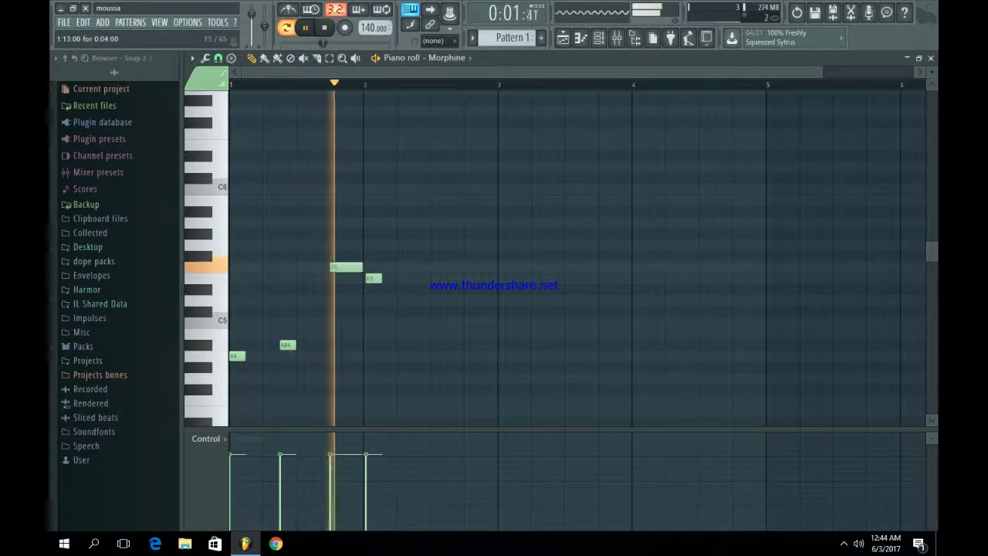
{"action": "key", "text": "space"}
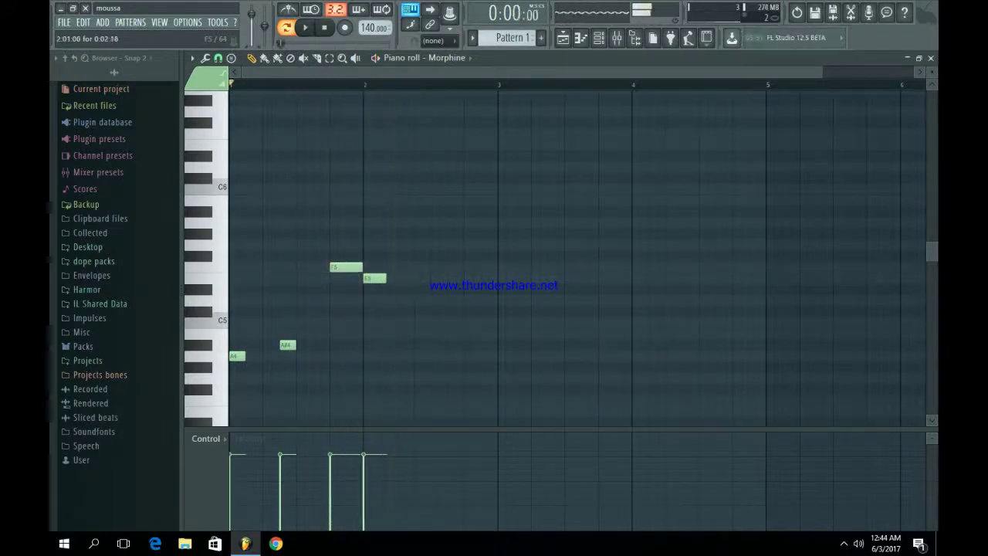
{"action": "key", "text": "space"}
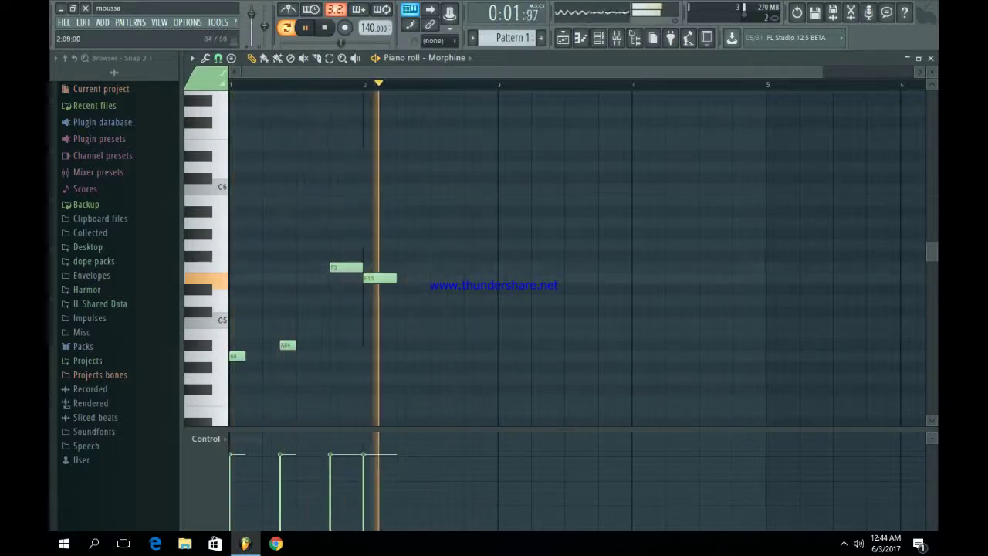
{"action": "left_click", "coordinate": [443, 333]}
{"action": "key", "text": "space"}
{"action": "key", "text": "space"}
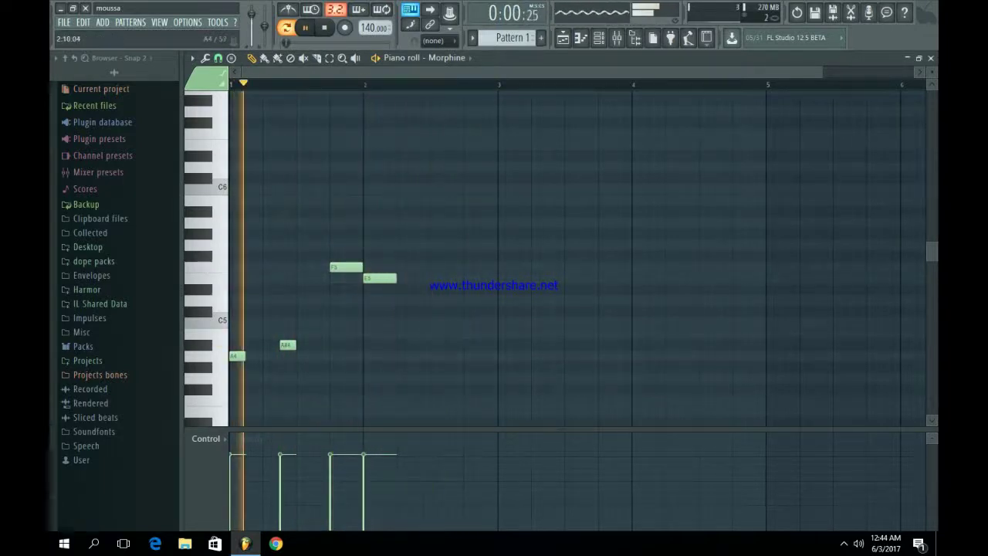
Duplicate the four-note phrase directly after itself, delete the copy's A4 note, and play the pattern
{"action": "key", "text": "ctrl+a"}
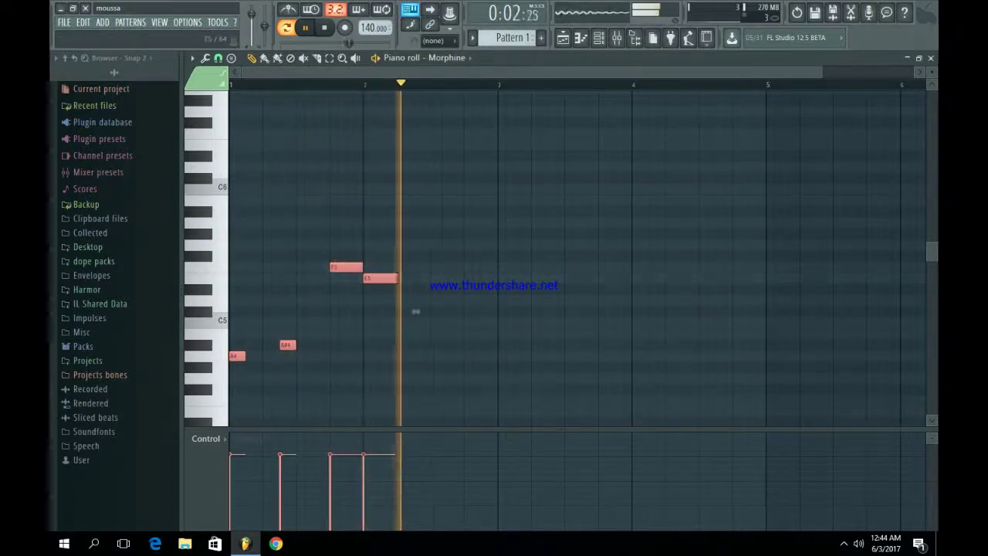
{"action": "key", "text": "ctrl+b"}
{"action": "key", "text": "space"}
{"action": "key", "text": "ctrl+d"}
{"action": "key", "text": "space"}
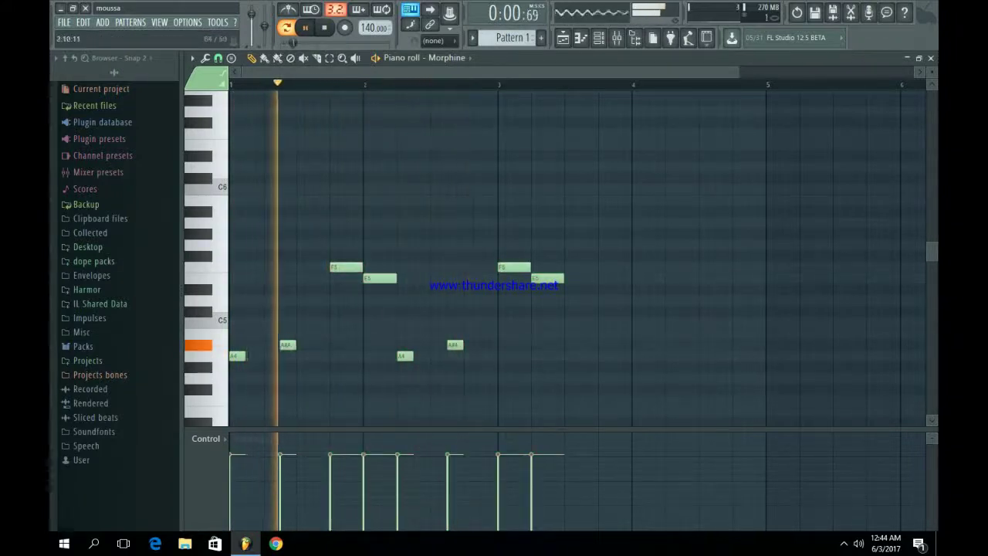
{"action": "key", "text": "space"}
{"action": "right_click", "coordinate": [405, 356]}
{"action": "key", "text": "space"}
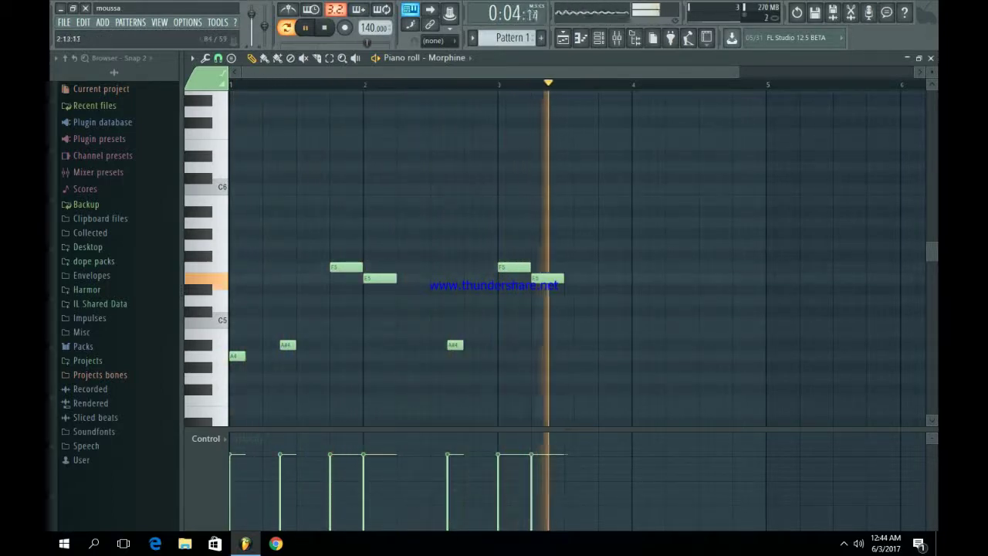
Replace the notes from bar 3 with short A4, E5, G5, F5 and E5 notes, and duplicate that bar into bar 4
{"action": "key", "text": "space"}
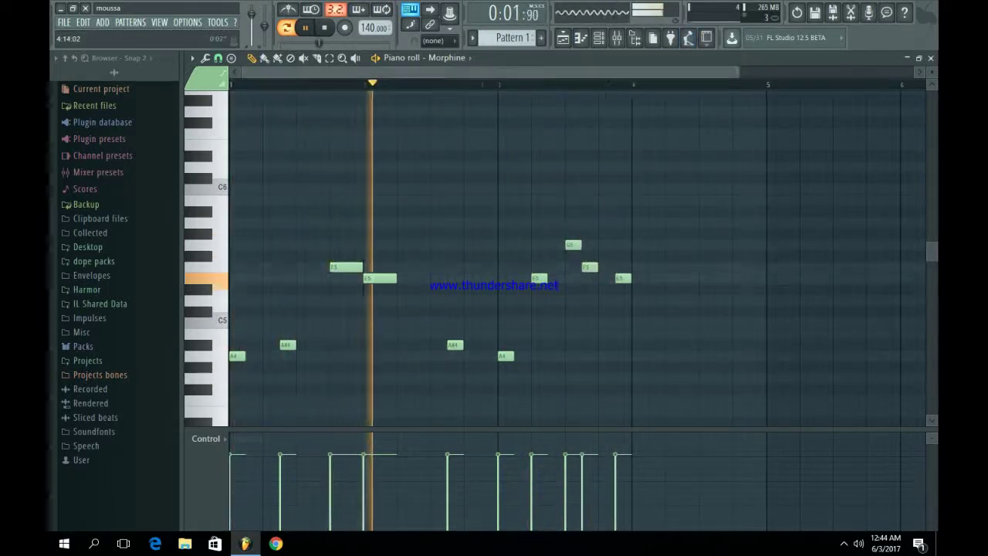
{"action": "left_click_drag", "start_coordinate": [738, 71], "coordinate": [808, 72]}
{"action": "left_click_drag", "start_coordinate": [655, 373], "coordinate": [476, 248]}
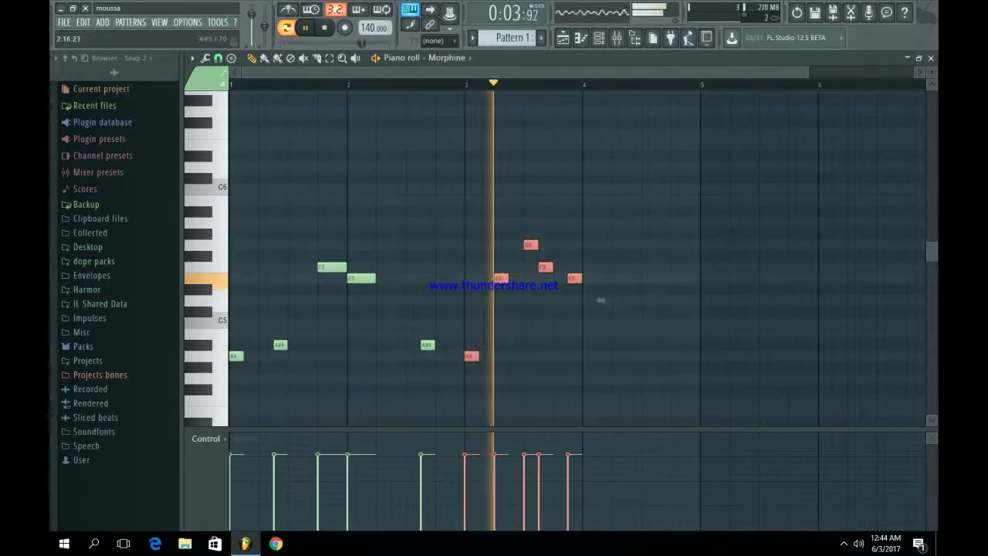
{"action": "key", "text": "ctrl+b"}
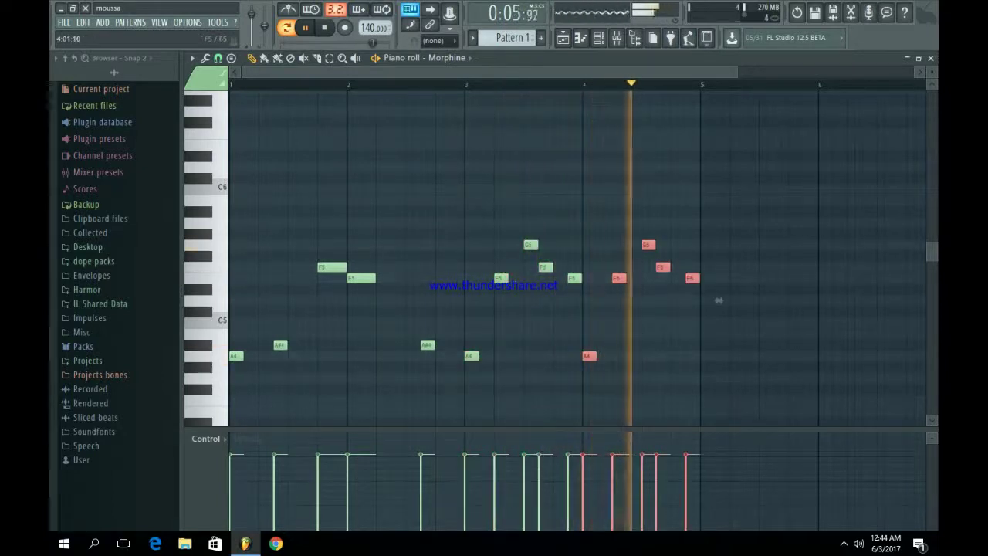
{"action": "left_click", "coordinate": [719, 300]}
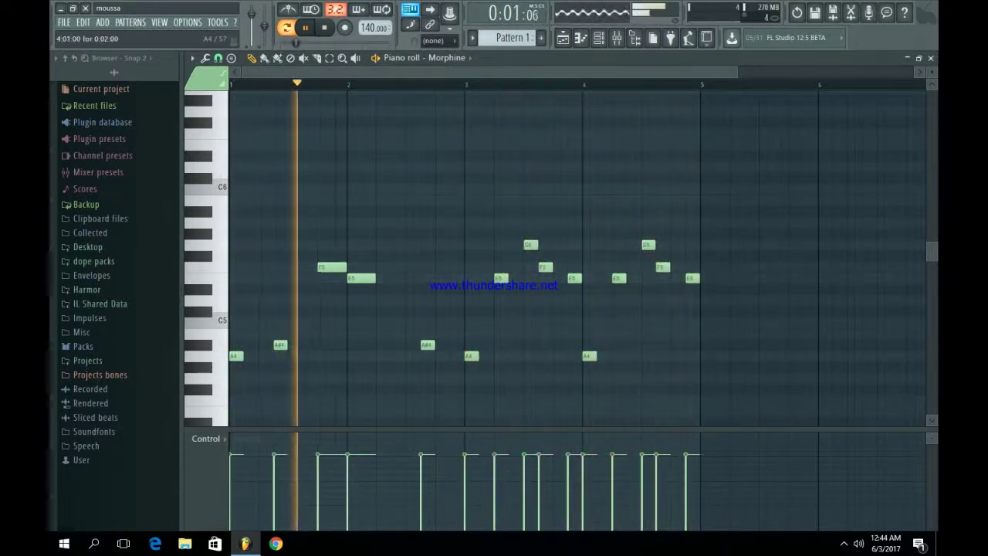
Vary bar 4 by changing its notes to A#4, F5, A5, a slightly later G5, and E5, and play the melody
{"action": "left_click_drag", "start_coordinate": [590, 356], "coordinate": [590, 345]}
{"action": "key", "text": "space"}
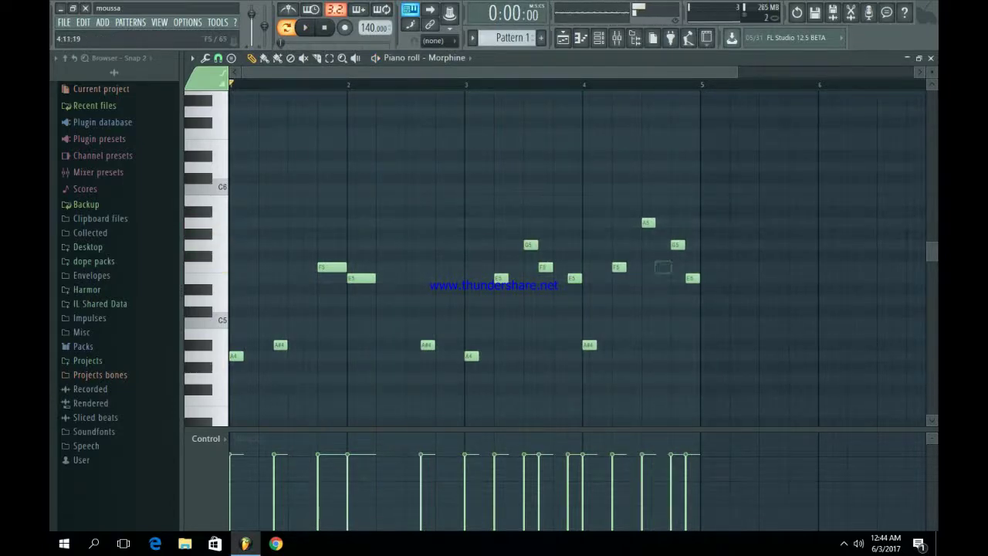
{"action": "key", "text": "space"}
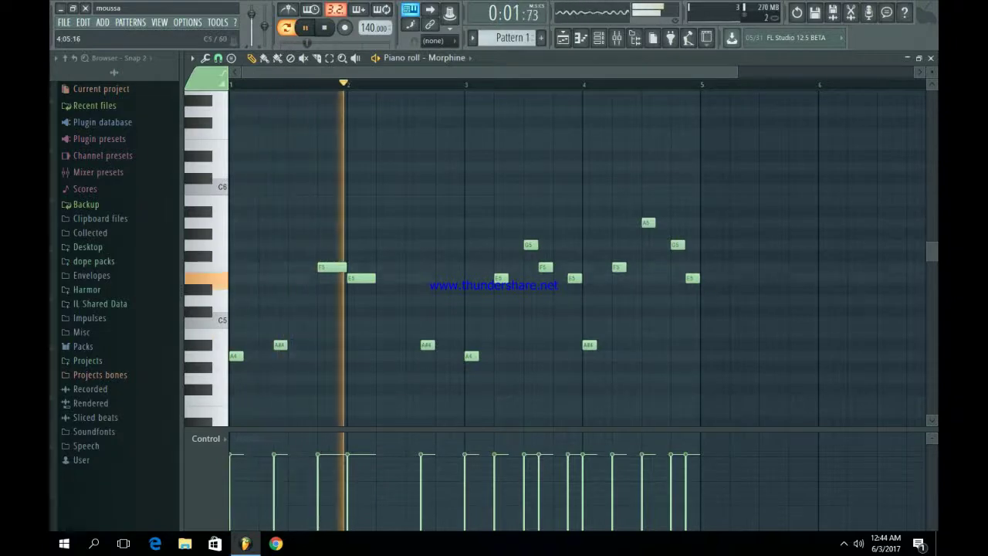
{"action": "scroll", "coordinate": [617, 318], "scroll_direction": "down", "scroll_amount": 1}
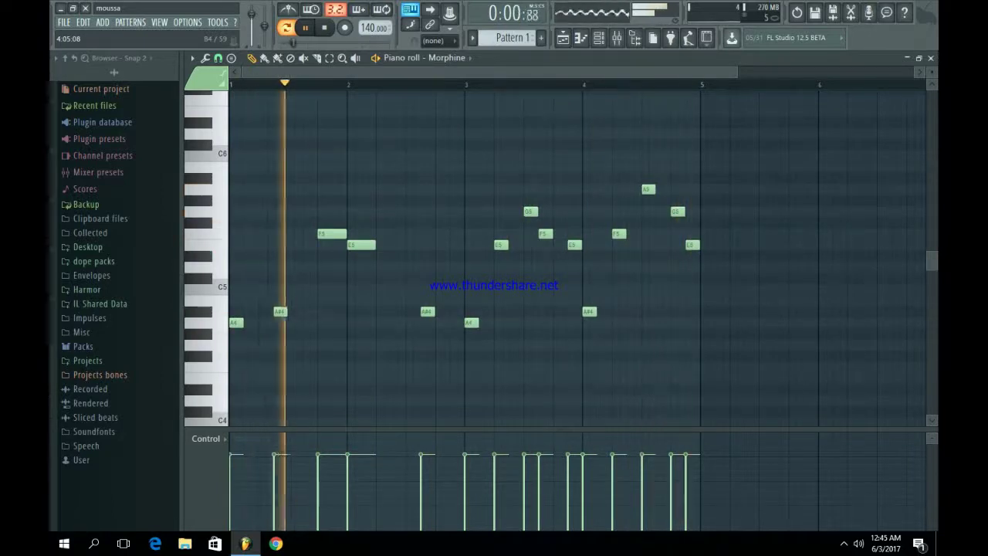
Open the mixer and load Fruity Parametric EQ 2 in slot 1 of the Morphine track while the melody plays
{"action": "key", "text": "F6"}
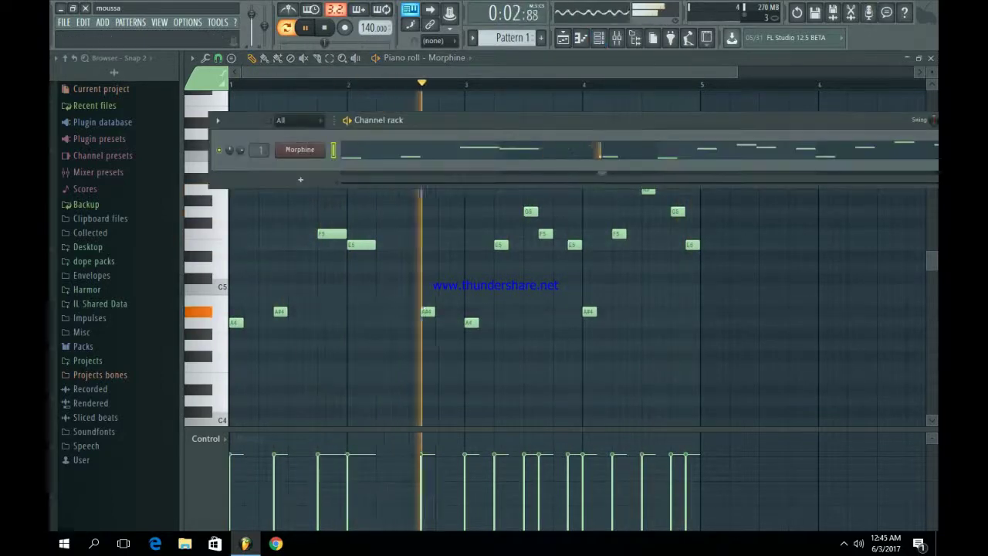
{"action": "key", "text": "space"}
{"action": "left_click", "coordinate": [299, 150]}
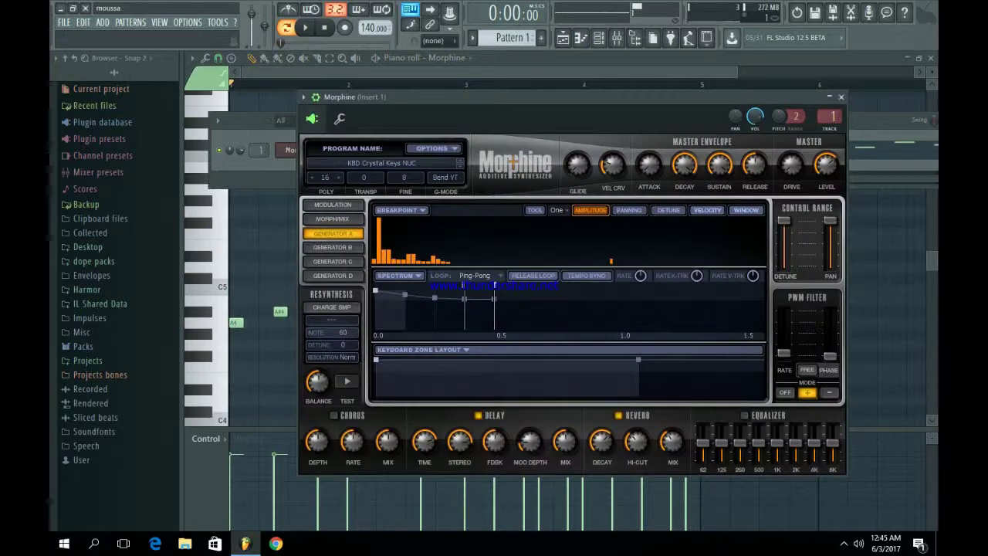
{"action": "key", "text": "F9"}
{"action": "key", "text": "space"}
{"action": "left_click", "coordinate": [810, 141]}
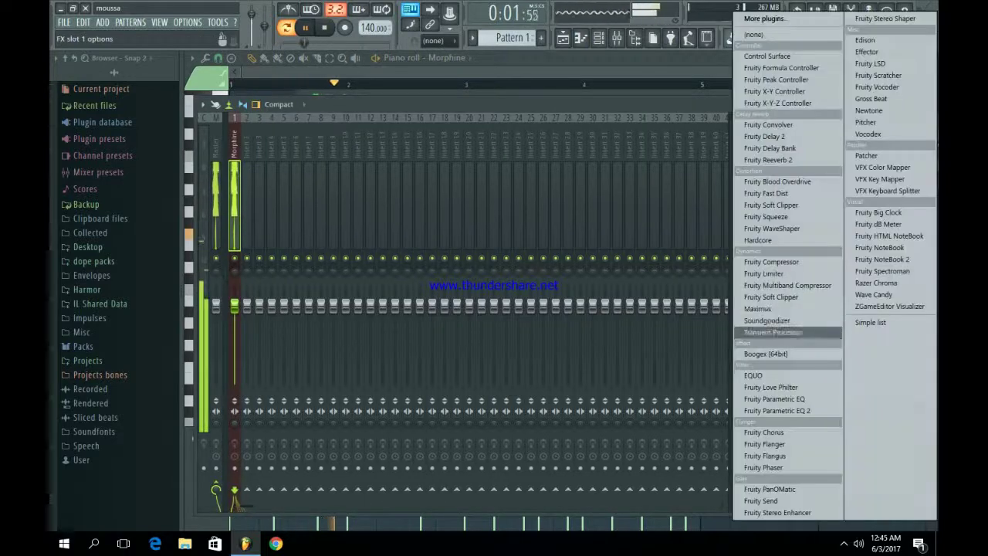
{"action": "left_click", "coordinate": [772, 410]}
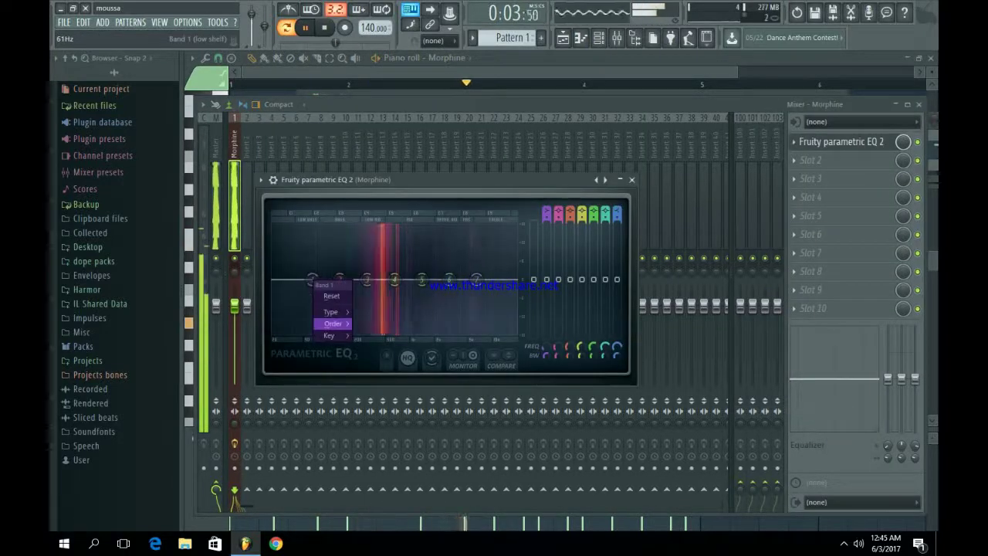
Change EQ band 1's order and pull it down to -18 dB to cut the lows, and lower band 7 to roll off the highs
{"action": "mouse_move", "coordinate": [333, 324]}
{"action": "left_click", "coordinate": [374, 324]}
{"action": "left_click_drag", "start_coordinate": [313, 279], "coordinate": [332, 332]}
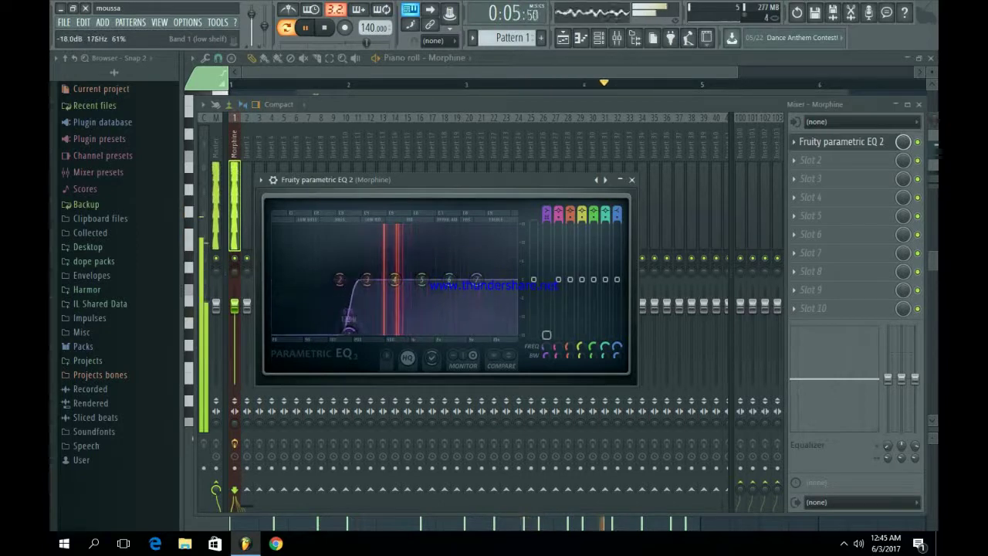
{"action": "left_click_drag", "start_coordinate": [476, 278], "coordinate": [515, 332]}
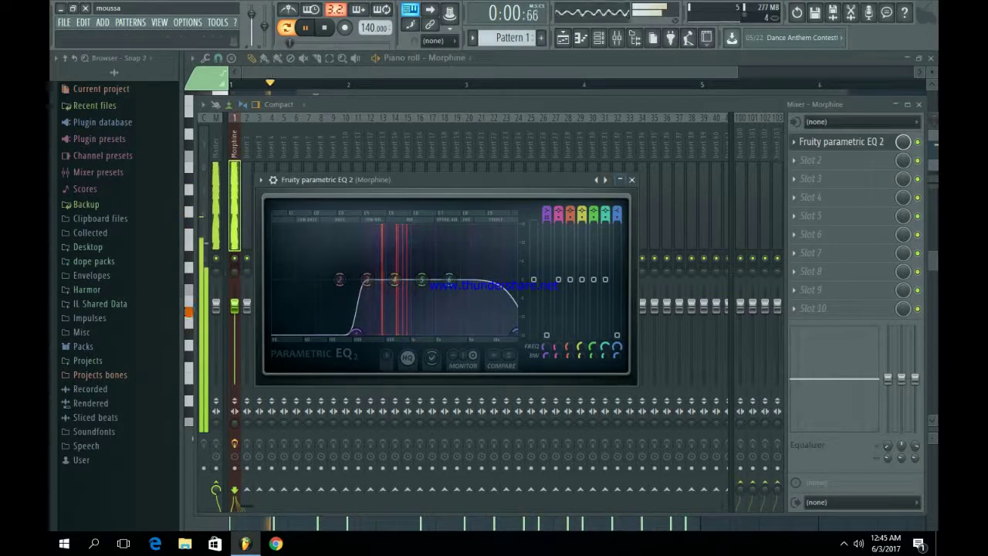
Load Fruity Stereo Shaper in slot 2 of the Morphine mixer track with its default settings, and close its window
{"action": "left_click", "coordinate": [631, 179]}
{"action": "left_click", "coordinate": [811, 160]}
{"action": "left_click", "coordinate": [886, 18]}
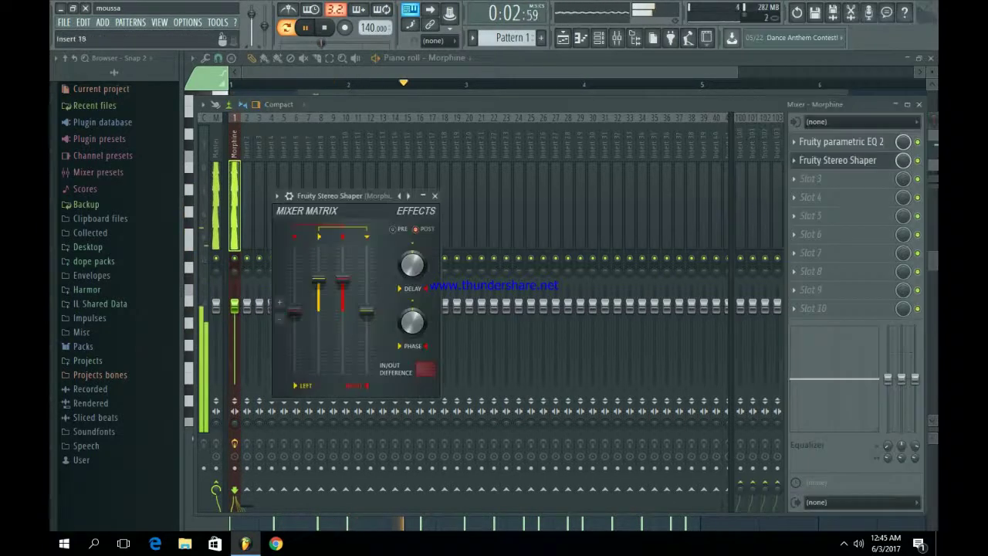
{"action": "left_click", "coordinate": [413, 196]}
{"action": "left_click", "coordinate": [436, 287]}
{"action": "left_click", "coordinate": [438, 196]}
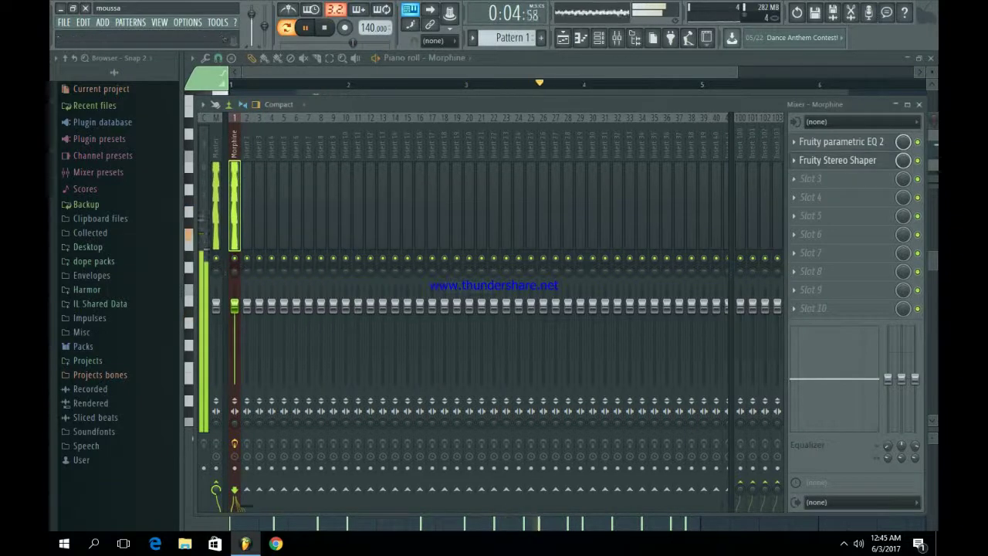
{"action": "left_click", "coordinate": [598, 37]}
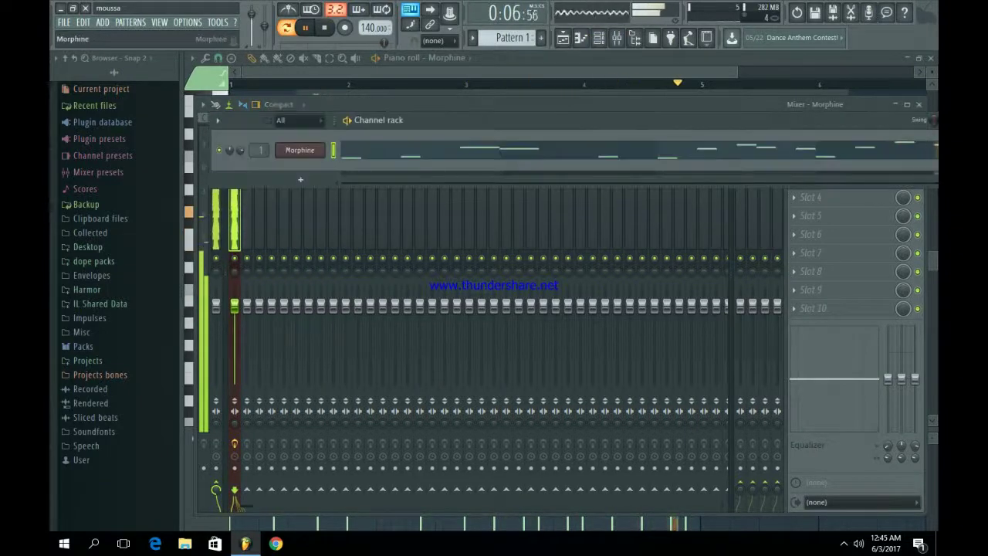
{"action": "left_click", "coordinate": [299, 150]}
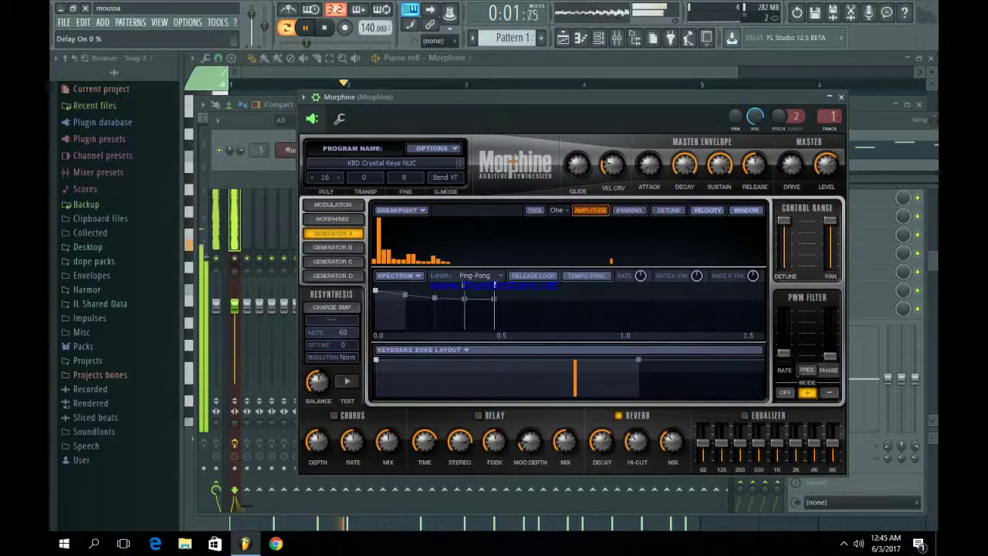
{"action": "middle_click", "coordinate": [869, 179]}
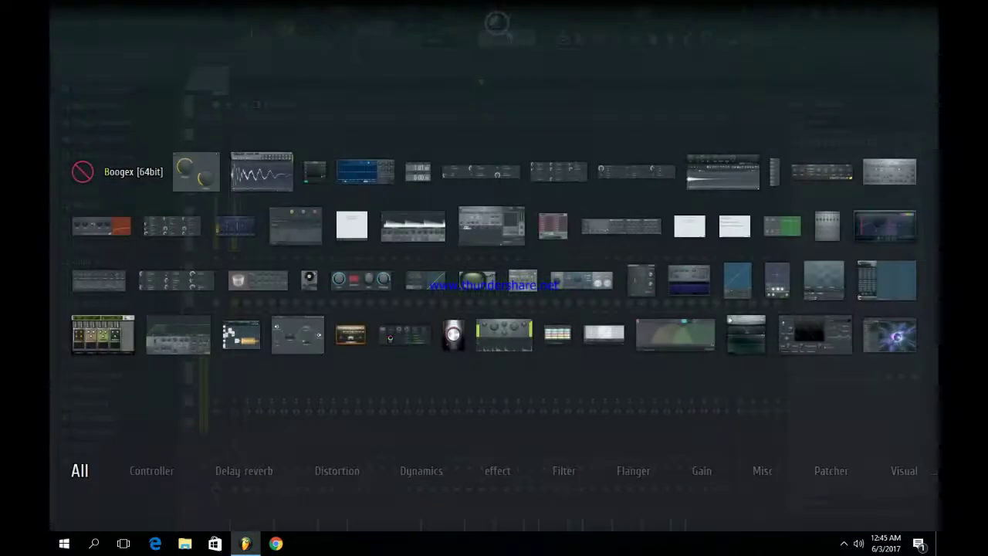
{"action": "key", "text": "Escape"}
Load Fruity Reeverb 2 in slot 3, set its high cut to about 10.1 kHz, and raise the wet level and decay
{"action": "left_click", "coordinate": [868, 179]}
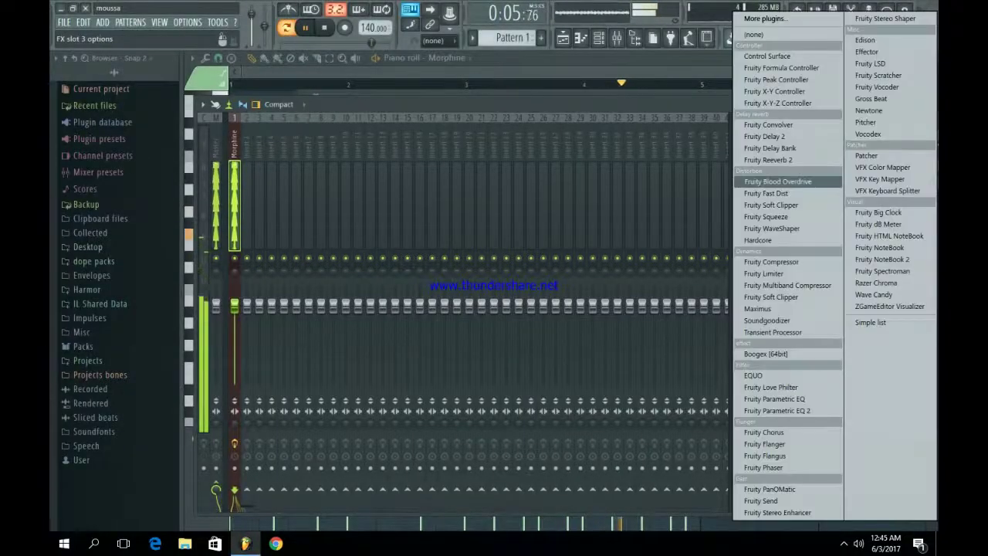
{"action": "left_click", "coordinate": [772, 178]}
{"action": "left_click_drag", "start_coordinate": [405, 267], "coordinate": [405, 283]}
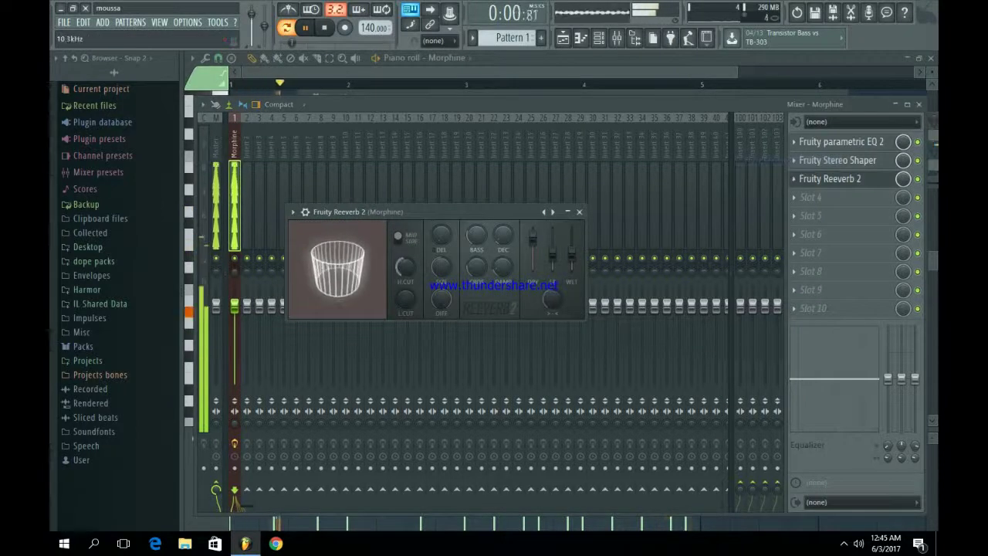
{"action": "left_click_drag", "start_coordinate": [571, 256], "coordinate": [571, 237]}
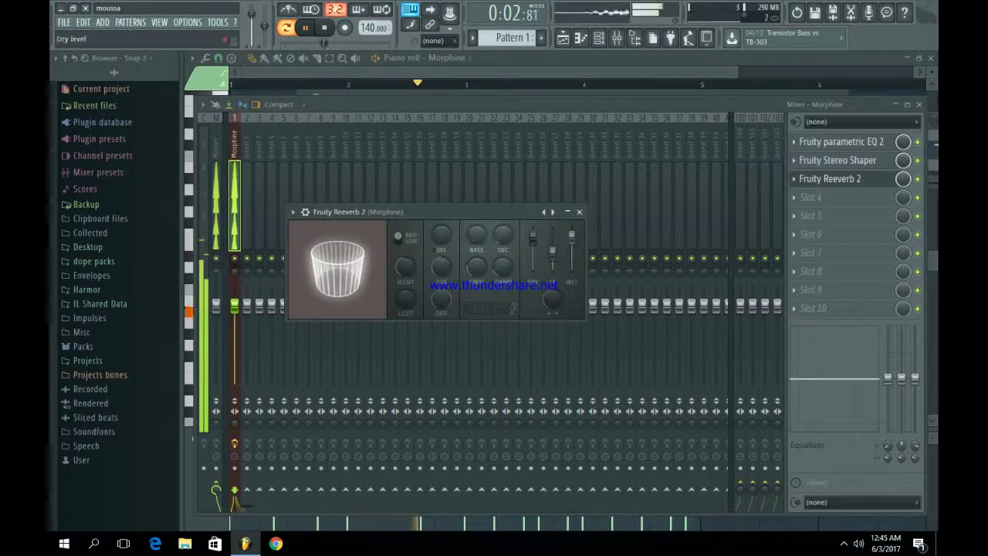
{"action": "left_click_drag", "start_coordinate": [503, 234], "coordinate": [503, 220]}
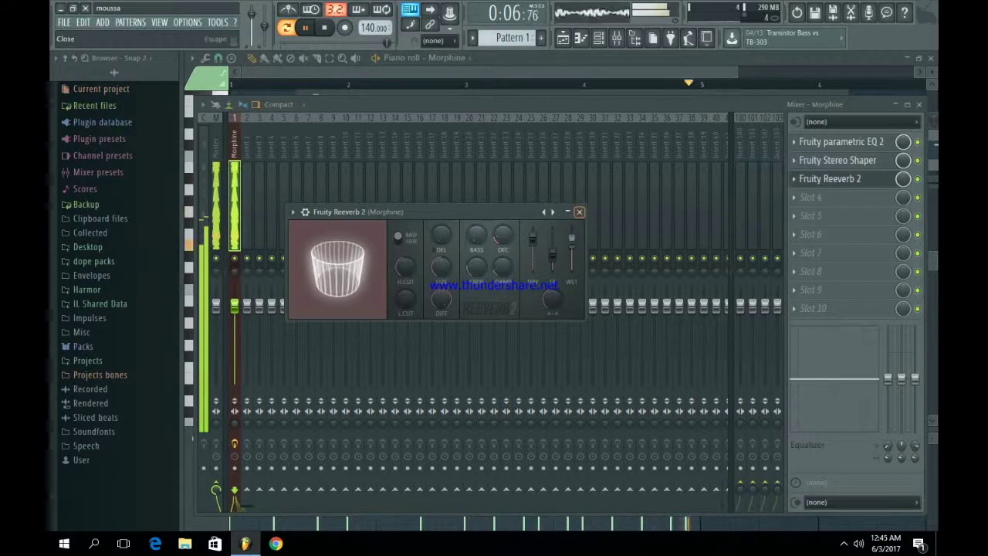
{"action": "left_click", "coordinate": [579, 212]}
Load Gross Beat in slot 4, apply its 1/2 Speed time preset, and play the melody through it
{"action": "left_click", "coordinate": [811, 197]}
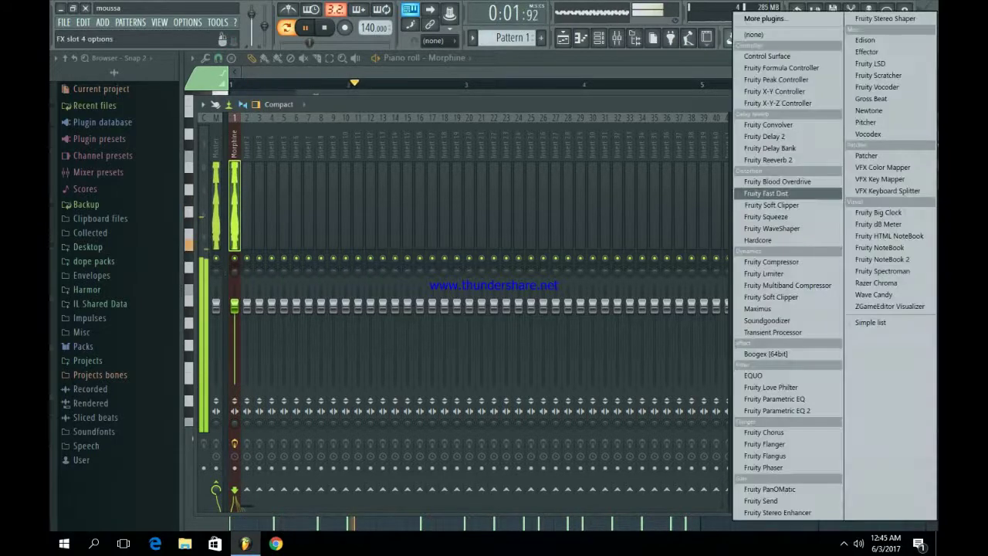
{"action": "left_click", "coordinate": [880, 106]}
{"action": "left_click_drag", "start_coordinate": [679, 227], "coordinate": [660, 117]}
{"action": "key", "text": "space"}
{"action": "right_click", "coordinate": [753, 119]}
{"action": "left_click", "coordinate": [781, 151]}
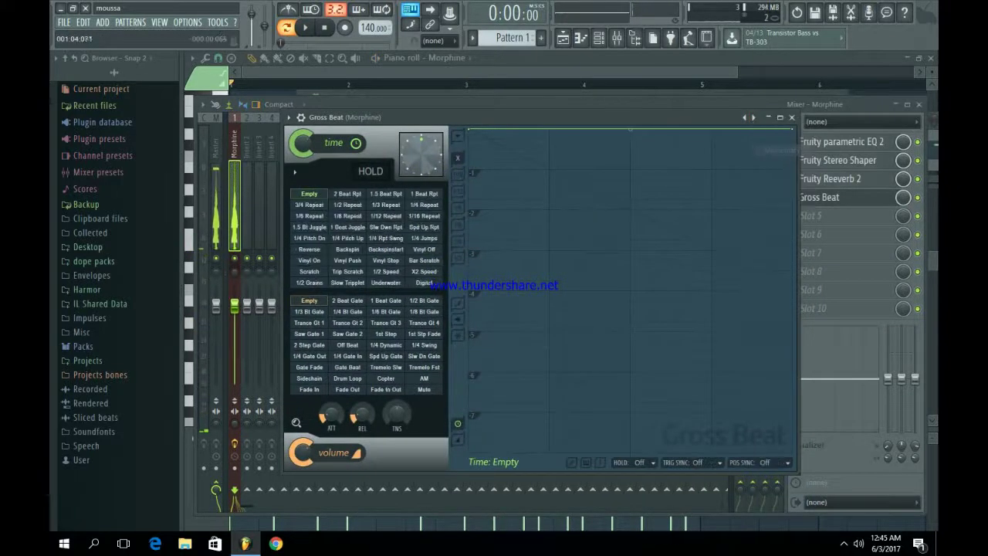
{"action": "left_click", "coordinate": [386, 272]}
{"action": "key", "text": "space"}
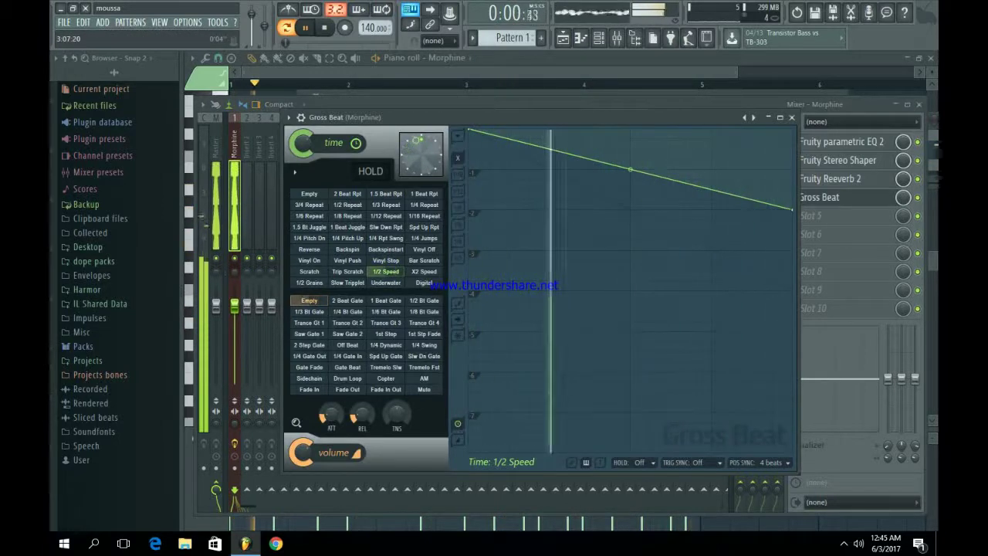
Open the playlist, place Pattern 1 on Track 1 starting at bar 1, and stop playback
{"action": "left_click", "coordinate": [562, 38]}
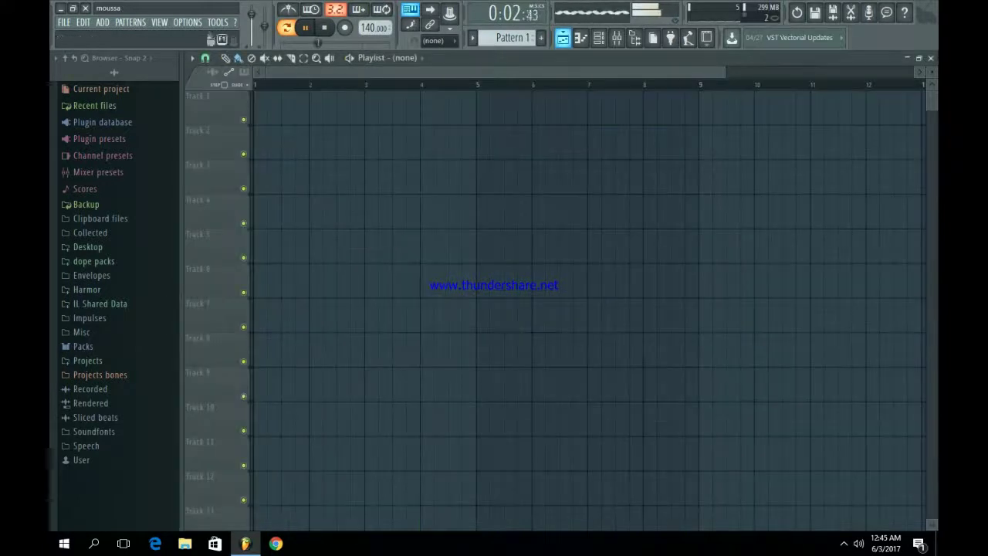
{"action": "left_click_drag", "start_coordinate": [329, 109], "coordinate": [258, 110]}
{"action": "key", "text": "space"}
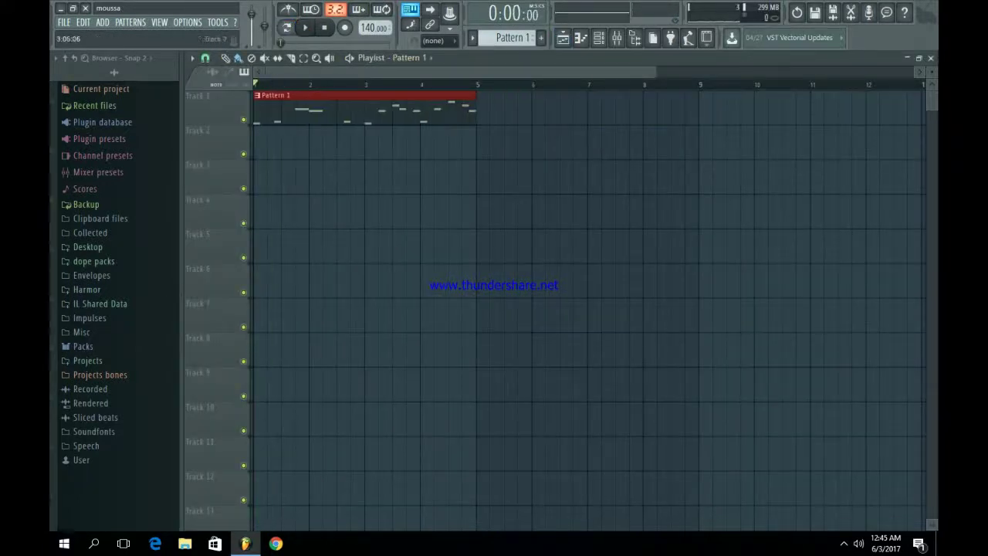
{"action": "left_click_drag", "start_coordinate": [932, 72], "coordinate": [932, 50]}
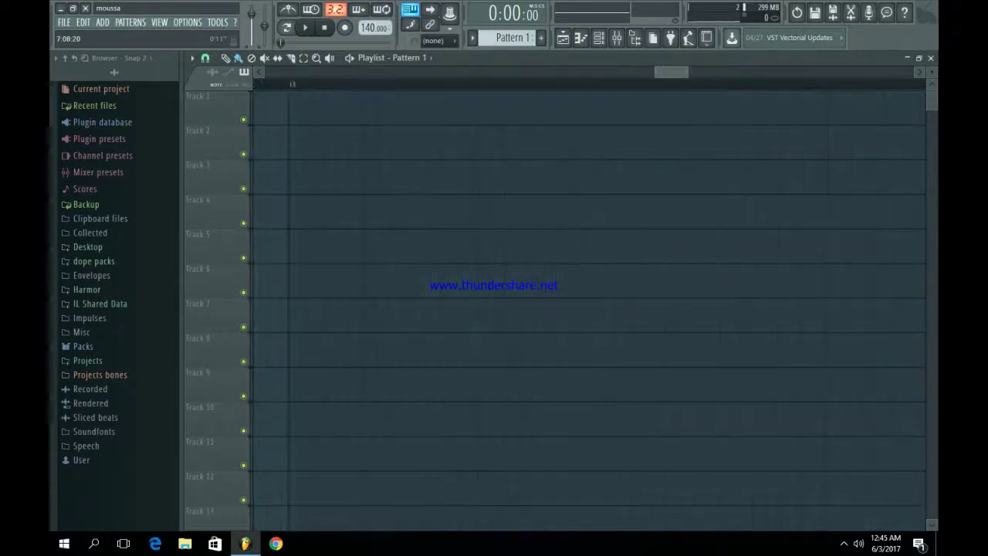
{"action": "left_click_drag", "start_coordinate": [656, 72], "coordinate": [261, 72]}
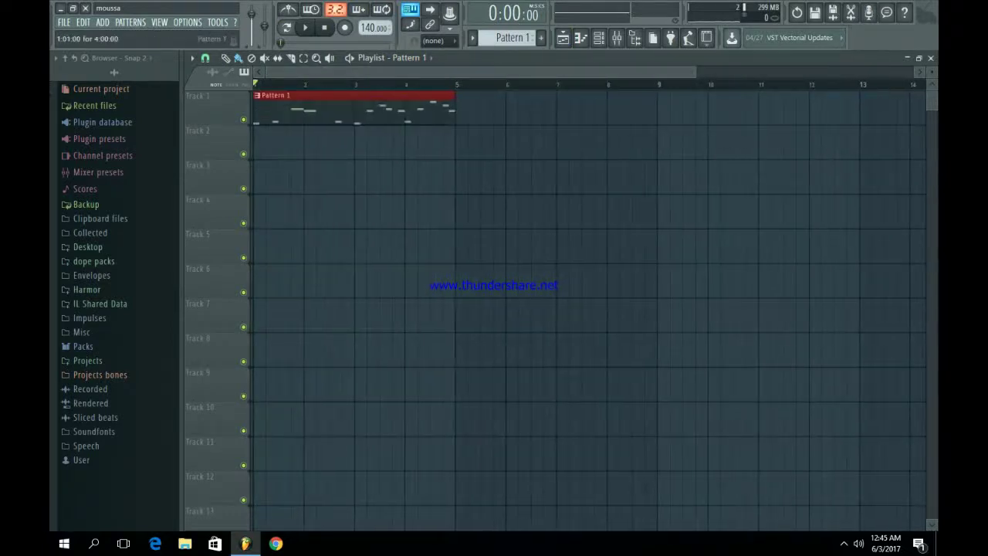
Duplicate the Pattern 1 clip three times so the melody fills bars 1 to 16 on Track 1
{"action": "key", "text": "ctrl+b"}
{"action": "key", "text": "ctrl+b"}
{"action": "key", "text": "ctrl+b"}
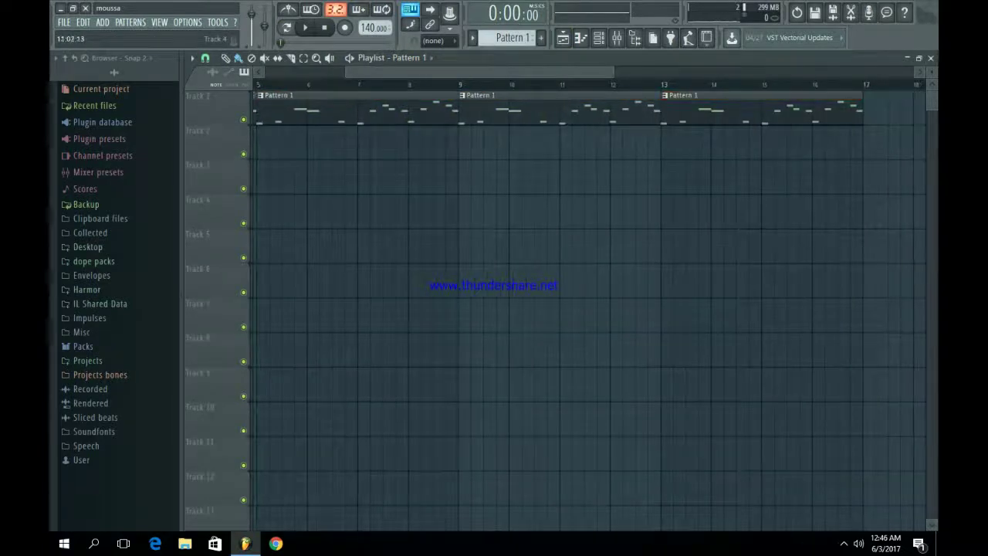
{"action": "left_click_drag", "start_coordinate": [347, 71], "coordinate": [262, 72]}
Create an automation clip for Gross Beat's mix level and pull its end point at bar 17 down to the minimum
{"action": "key", "text": "F9"}
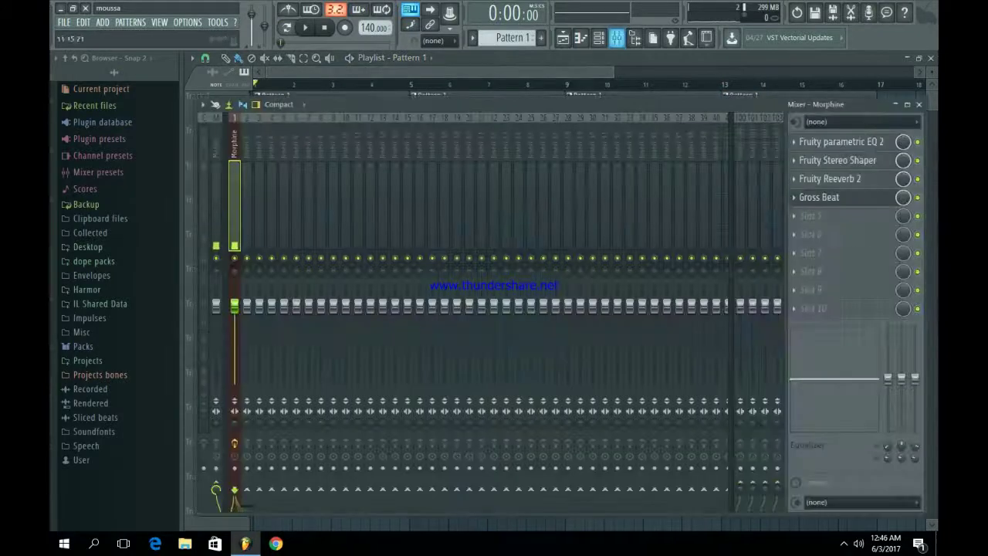
{"action": "right_click", "coordinate": [903, 198]}
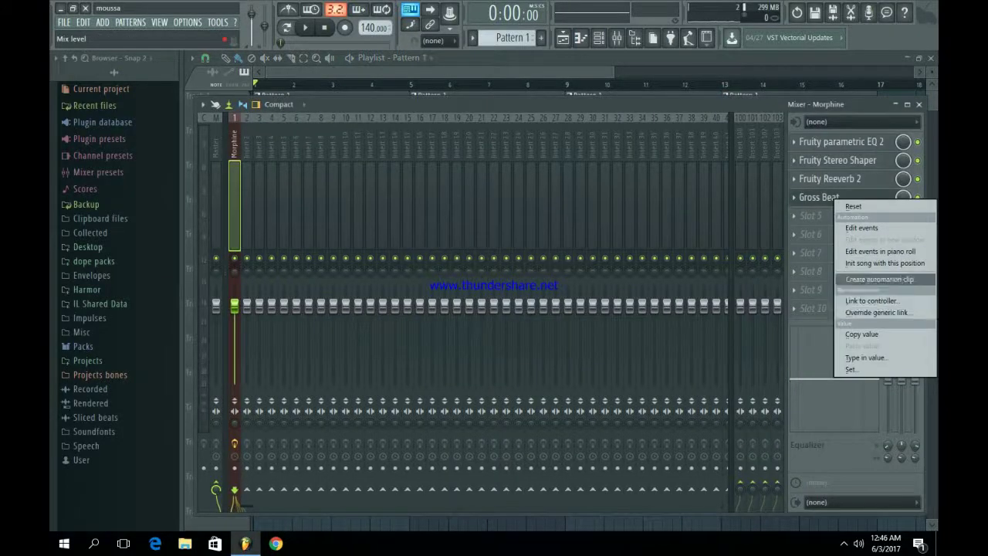
{"action": "left_click", "coordinate": [880, 279]}
{"action": "key", "text": "F9"}
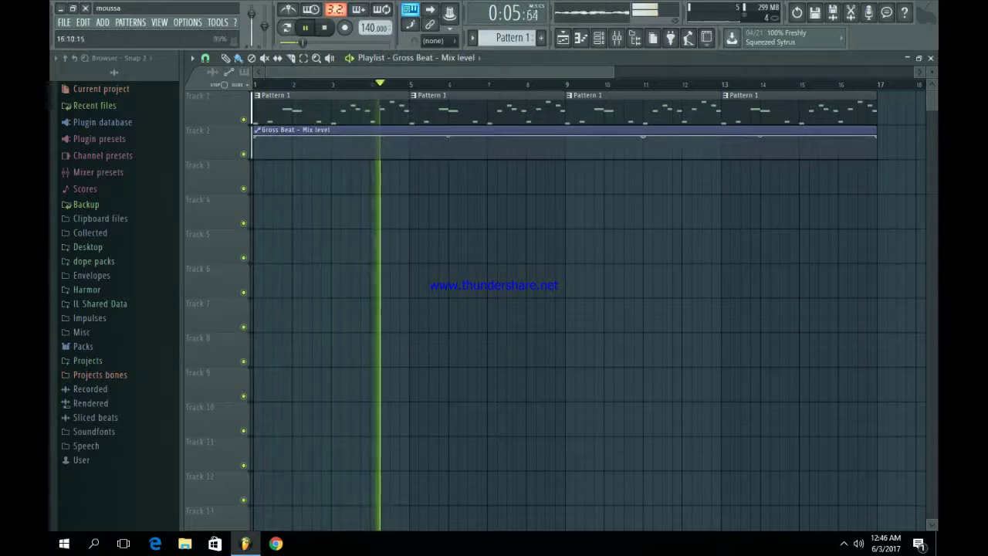
{"action": "left_click_drag", "start_coordinate": [877, 136], "coordinate": [876, 159]}
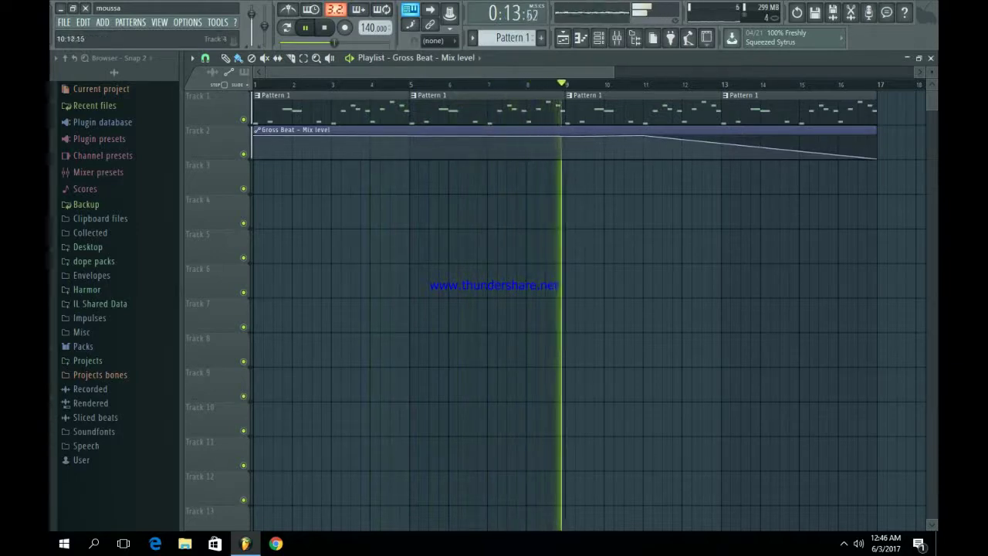
Stop playback, select the four Pattern 1 clips and duplicate them so the melody extends through bar 32
{"action": "left_click_drag", "start_coordinate": [613, 72], "coordinate": [917, 72]}
{"action": "key", "text": "space"}
{"action": "left_click_drag", "start_coordinate": [633, 110], "coordinate": [302, 111]}
{"action": "key", "text": "ctrl+b"}
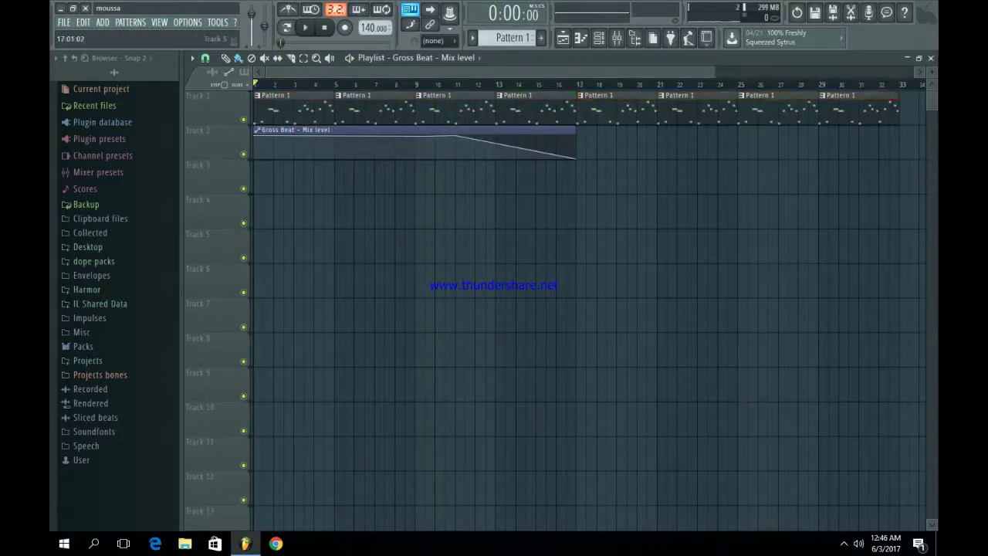
Switch to Pattern 2 and add a second Morphine synth channel to the channel rack
{"action": "left_click", "coordinate": [599, 37]}
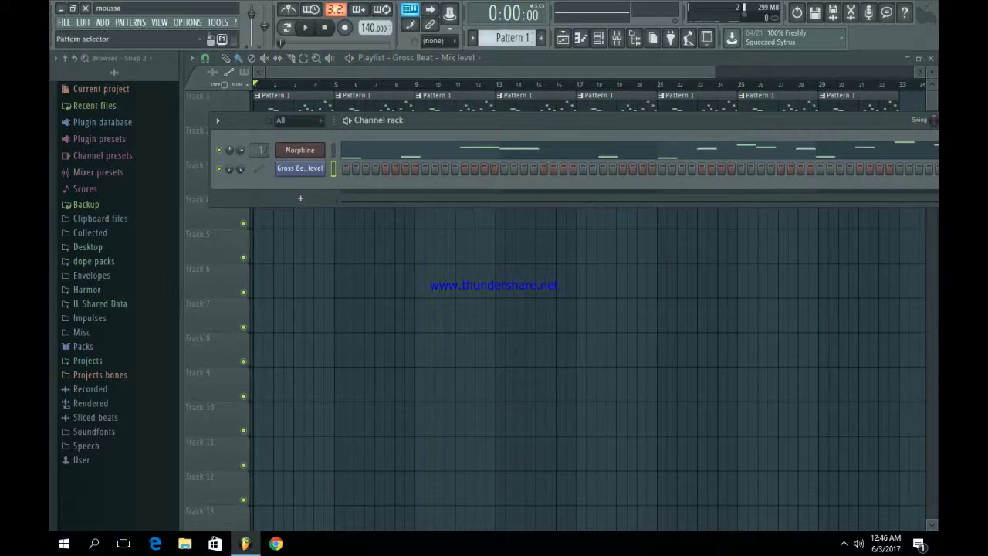
{"action": "scroll", "coordinate": [510, 38], "scroll_direction": "down", "scroll_amount": 1}
{"action": "left_click", "coordinate": [300, 199]}
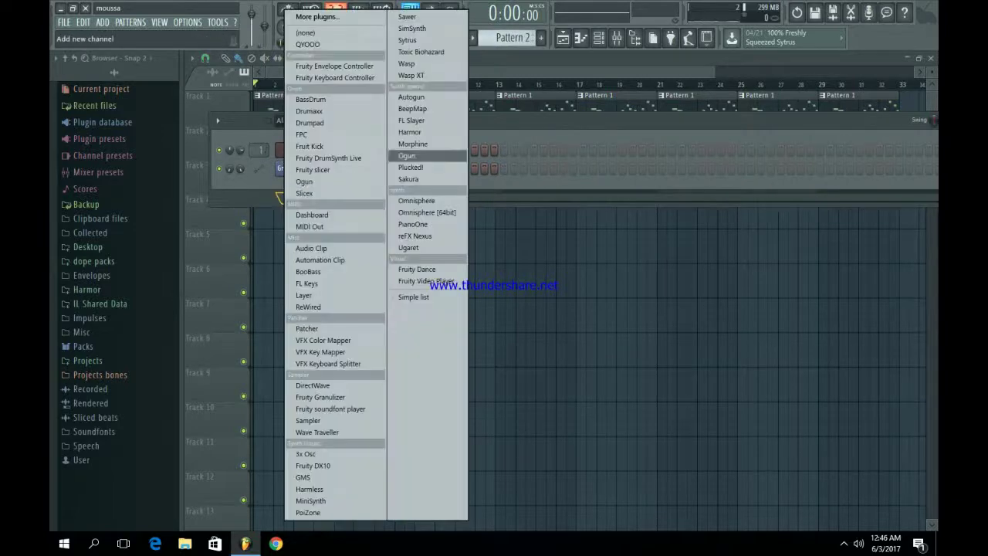
{"action": "left_click", "coordinate": [413, 144]}
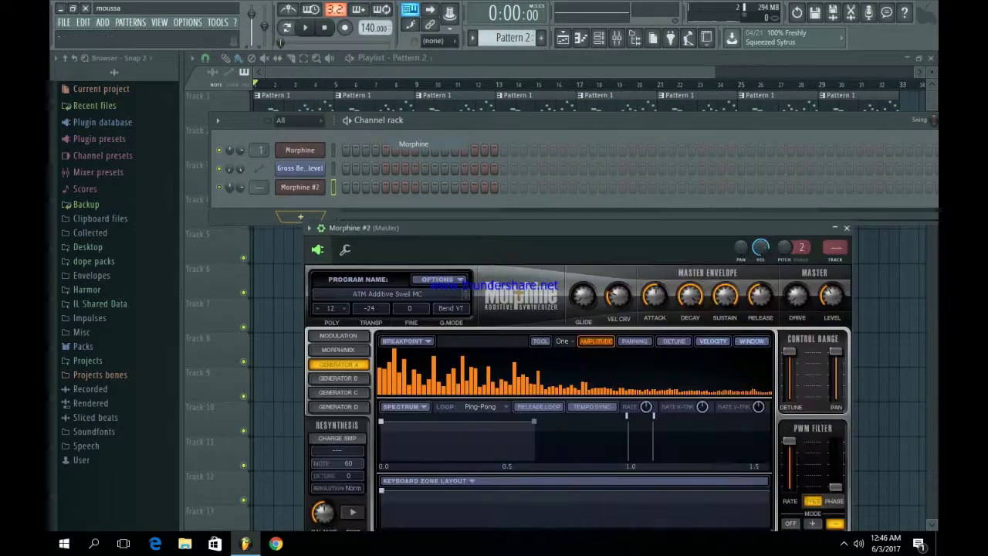
{"action": "left_click_drag", "start_coordinate": [432, 233], "coordinate": [439, 80]}
Audition presets from the Pads & Atmos bank of Morphine #2, including ATM Stalker, ATM Pure Additive MC and PAD D50 Pad FG
{"action": "left_click", "coordinate": [397, 145]}
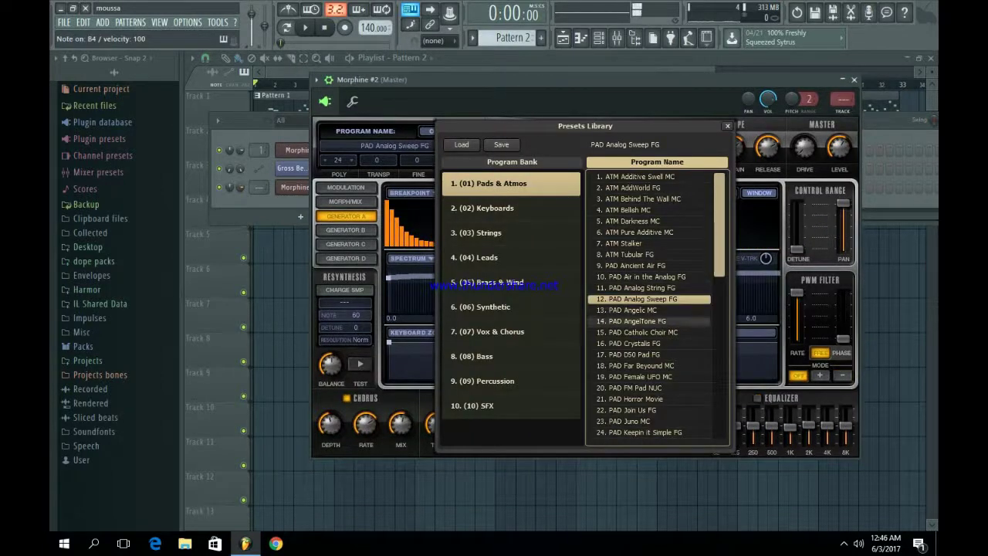
{"action": "left_click", "coordinate": [648, 311]}
{"action": "left_click", "coordinate": [649, 243]}
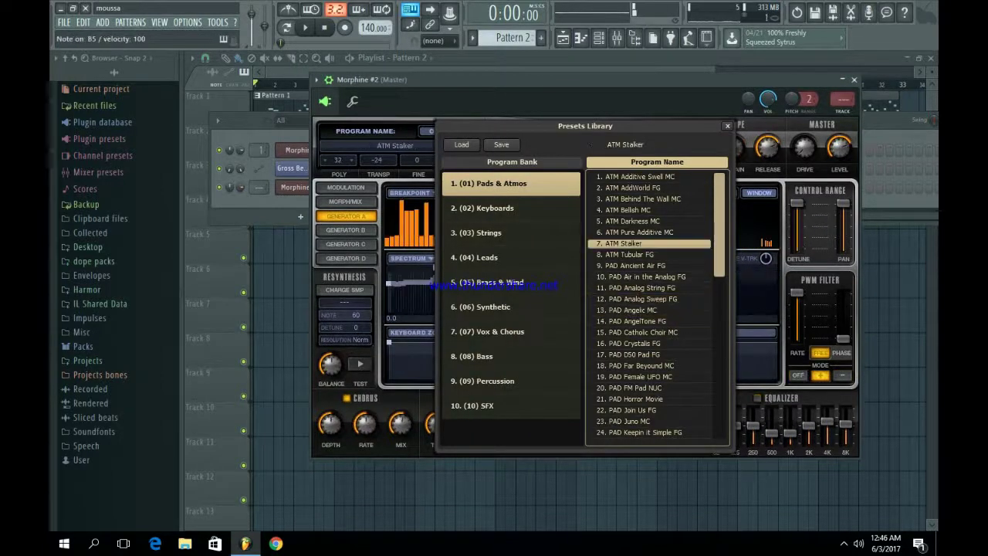
{"action": "left_click", "coordinate": [648, 221]}
{"action": "left_click", "coordinate": [649, 210]}
{"action": "left_click", "coordinate": [649, 232]}
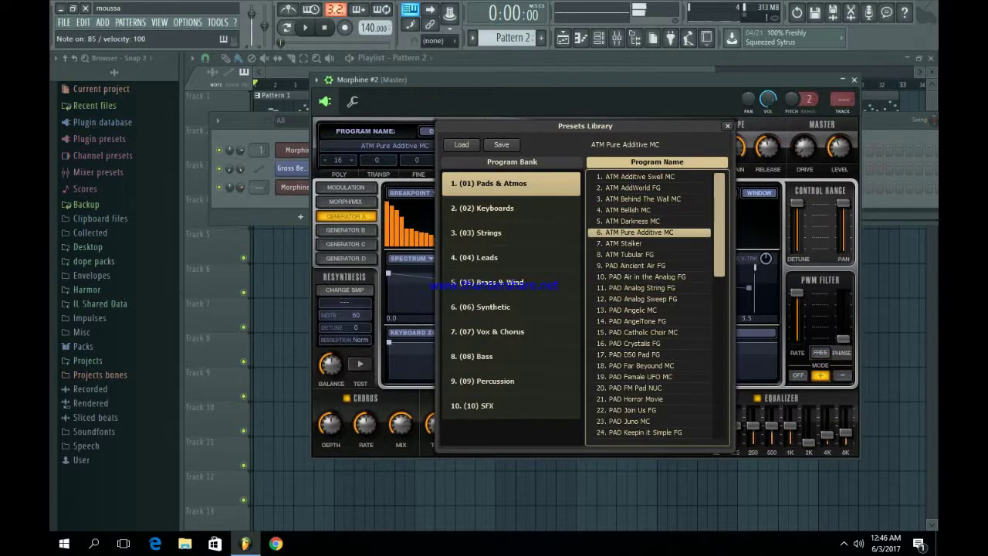
{"action": "left_click", "coordinate": [648, 199]}
{"action": "left_click", "coordinate": [649, 354]}
{"action": "scroll", "coordinate": [648, 366], "scroll_direction": "down", "scroll_amount": 4}
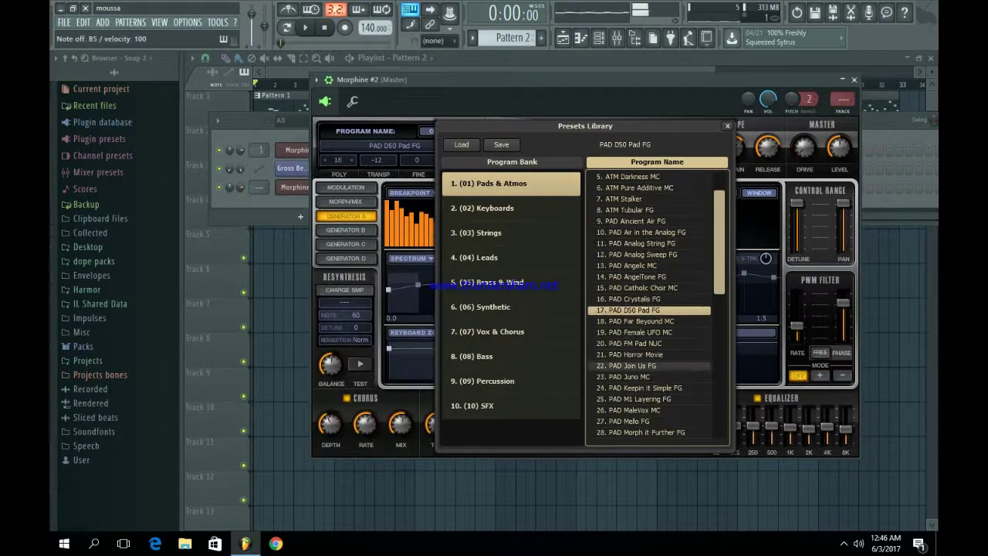
Load the PAD Juno MC preset into Morphine #2 and close the presets library and synth window
{"action": "left_click", "coordinate": [648, 366]}
{"action": "scroll", "coordinate": [648, 372], "scroll_direction": "down", "scroll_amount": 1}
{"action": "left_click", "coordinate": [649, 366]}
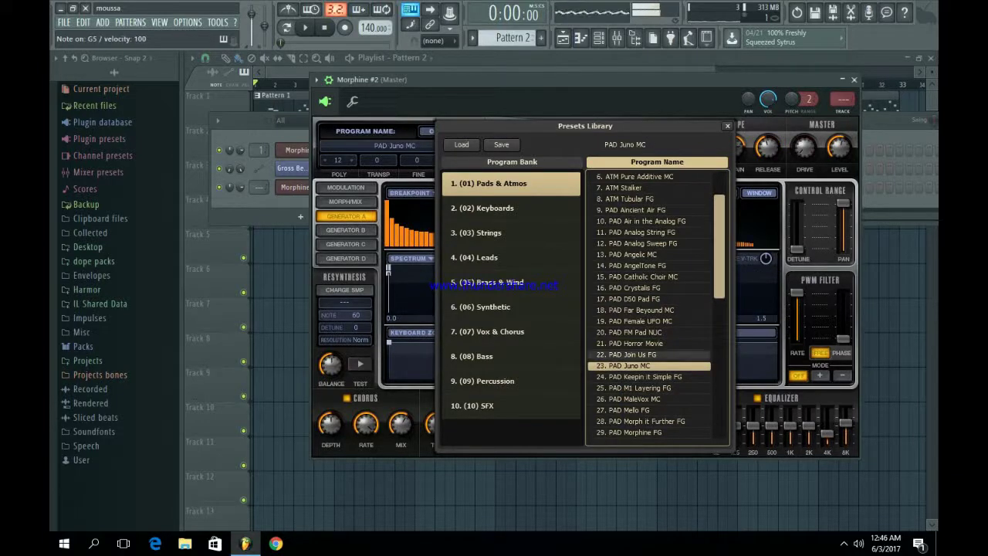
{"action": "left_click", "coordinate": [727, 125]}
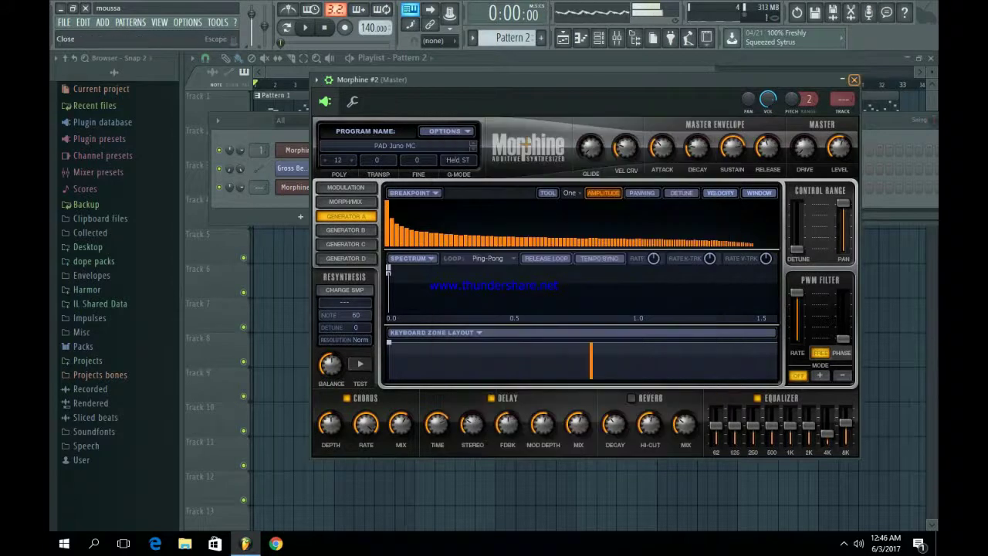
{"action": "left_click", "coordinate": [853, 79]}
Open the piano roll for Morphine #2 and add a one-bar A5 in bar 1 and half-bar F5 and E5 notes in bar 2
{"action": "right_click", "coordinate": [300, 186]}
{"action": "left_click", "coordinate": [362, 188]}
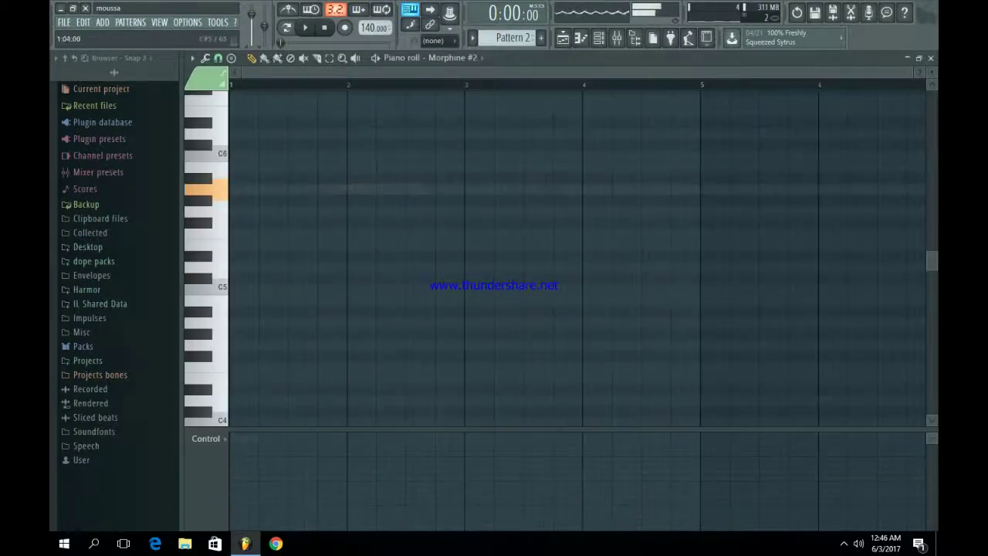
{"action": "left_click", "coordinate": [235, 189]}
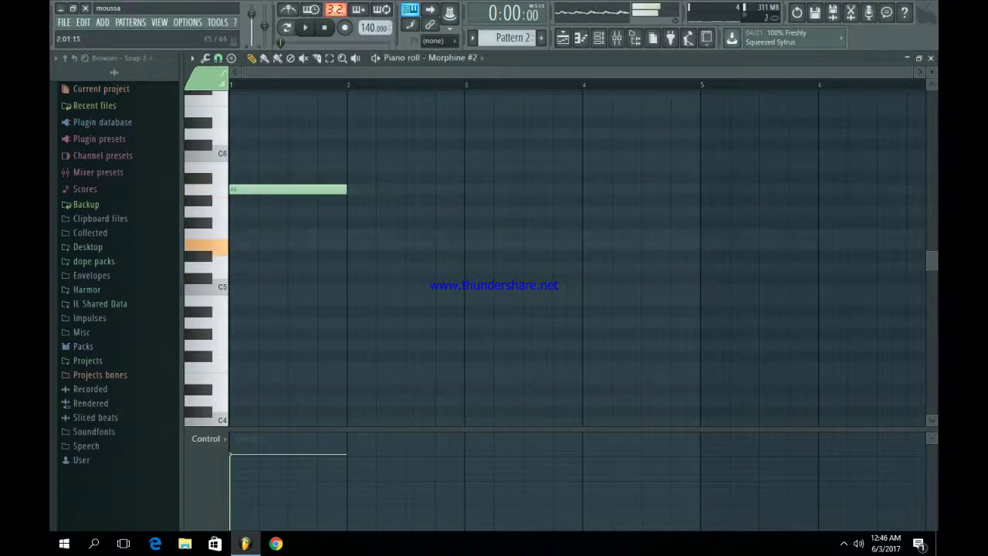
{"action": "left_click", "coordinate": [351, 233]}
{"action": "left_click_drag", "start_coordinate": [352, 233], "coordinate": [349, 233]}
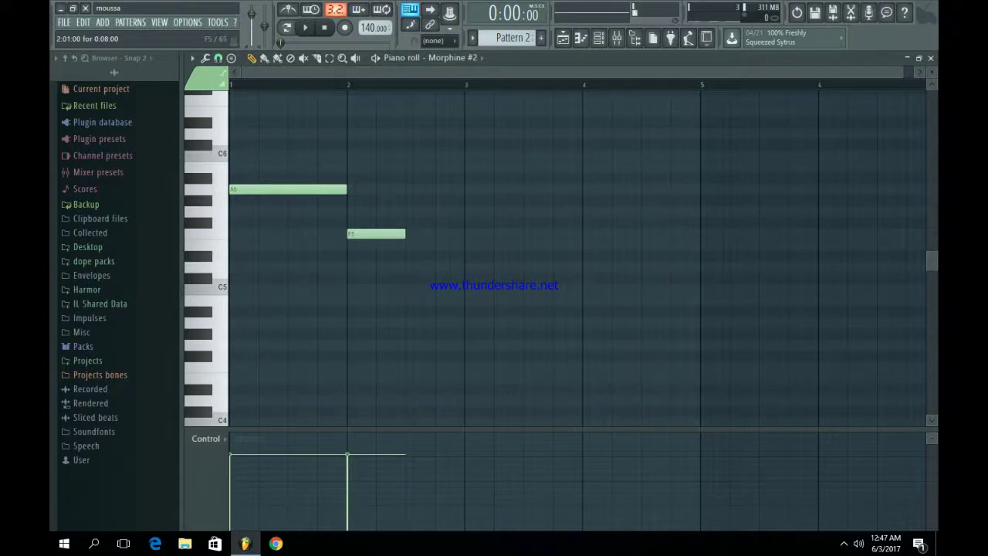
{"action": "left_click", "coordinate": [409, 244]}
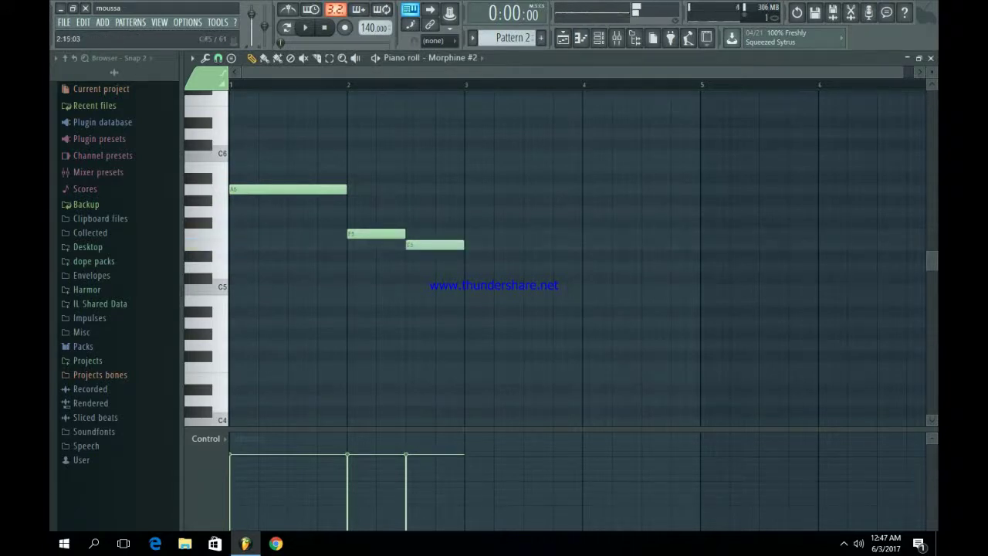
Add a one-bar A5 note in bar 3 and a one-bar D5 note in bar 4 of Morphine #2's melody
{"action": "left_click", "coordinate": [469, 189]}
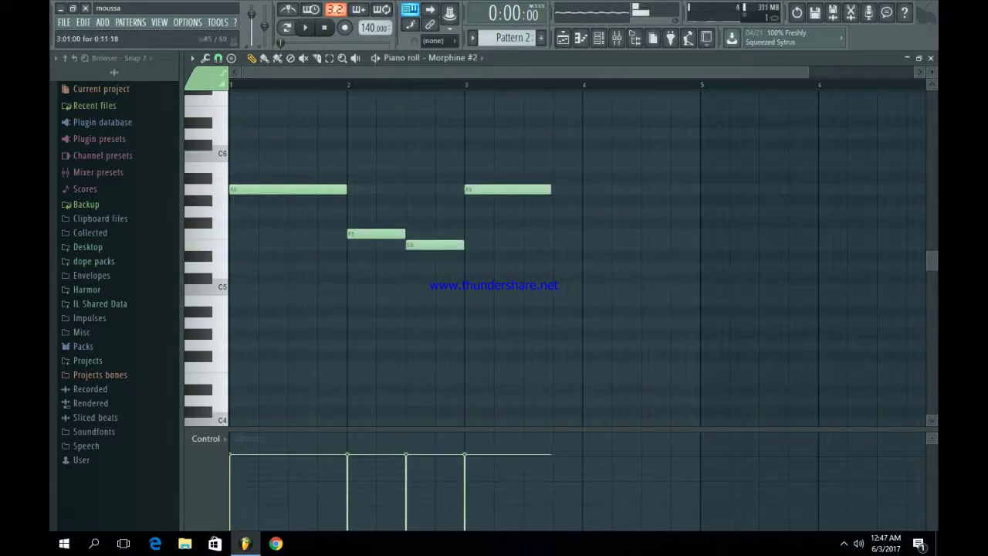
{"action": "left_click", "coordinate": [588, 268]}
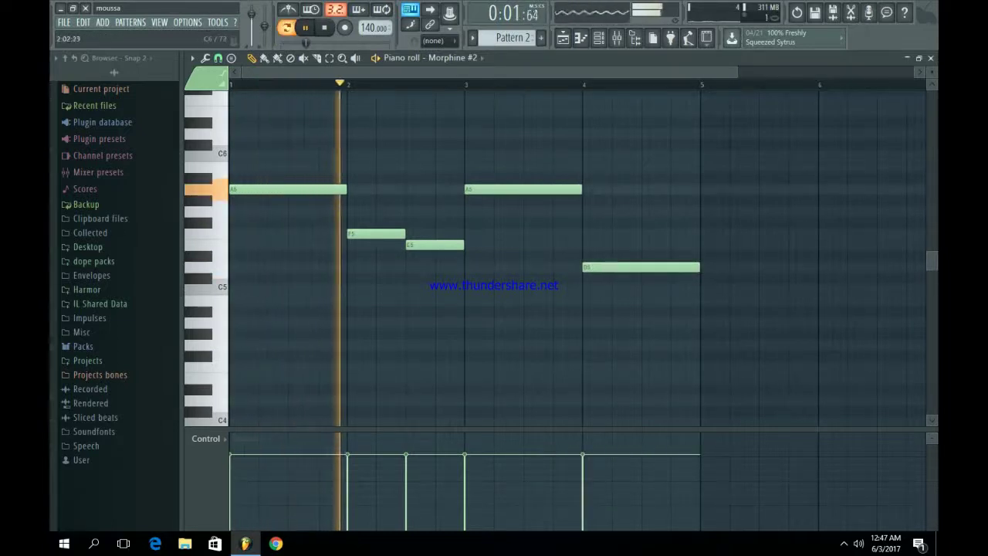
Place Pattern 2 on Track 3 of the playlist at bar 17 and repeat it up to bar 33 for four clips
{"action": "key", "text": "F5"}
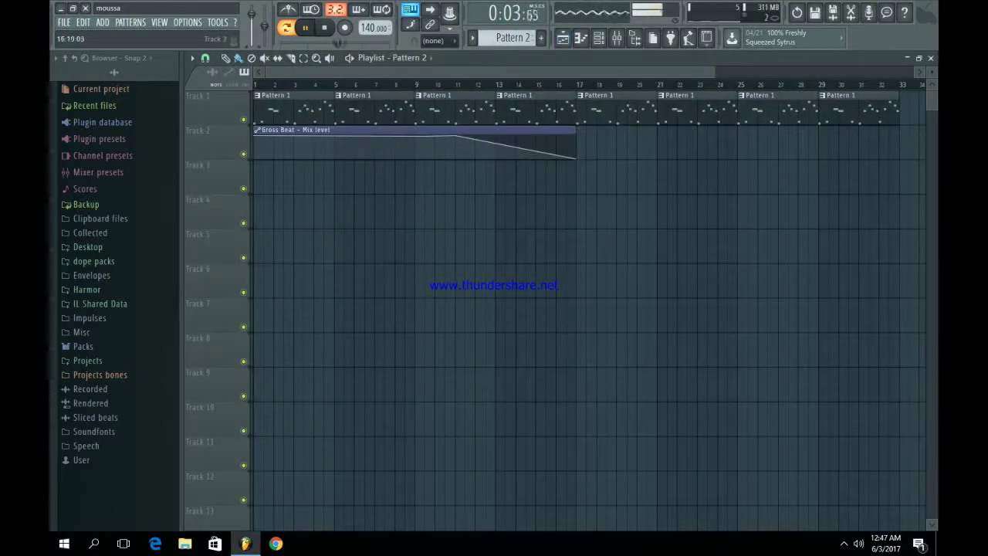
{"action": "left_click", "coordinate": [581, 176]}
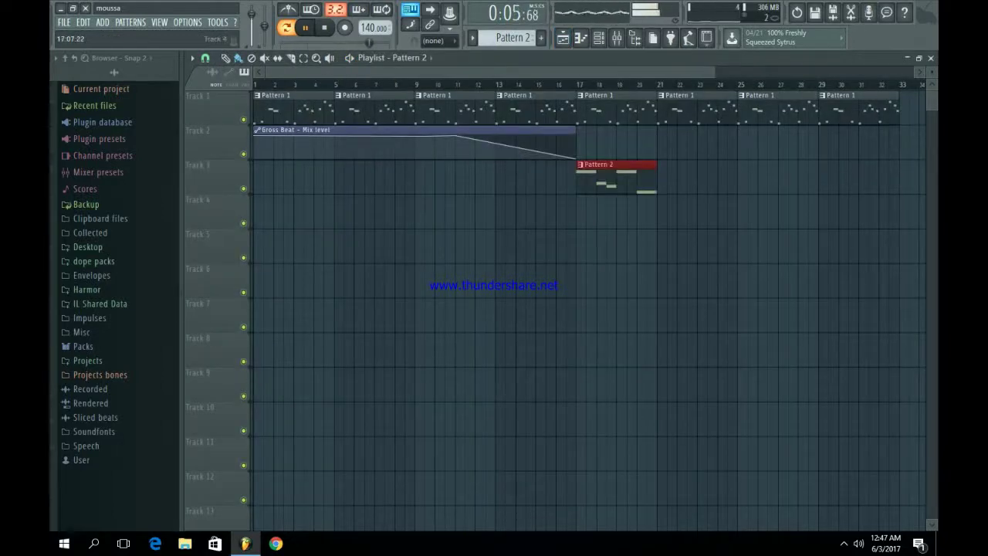
{"action": "key", "text": "ctrl+b"}
{"action": "key", "text": "ctrl+b"}
{"action": "key", "text": "ctrl+b"}
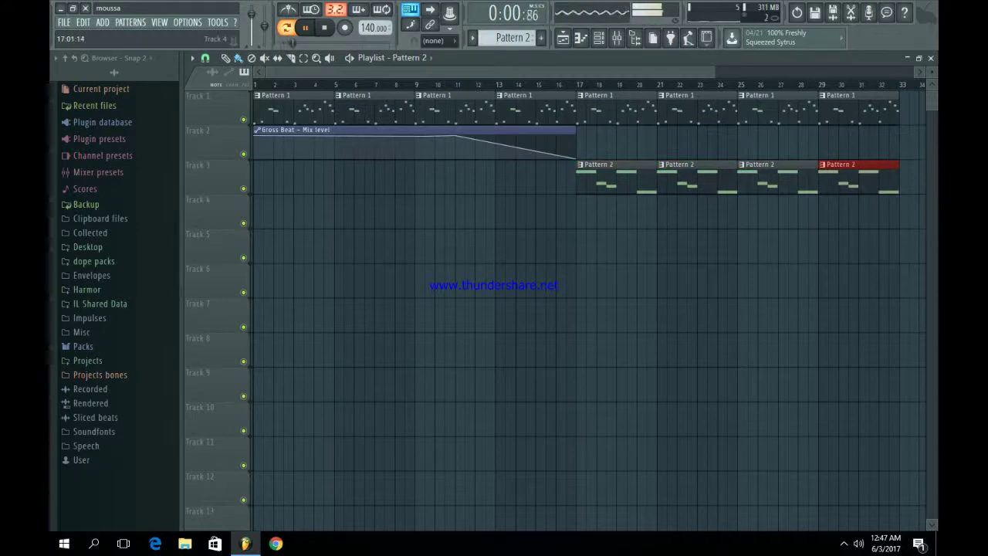
{"action": "key", "text": "F6"}
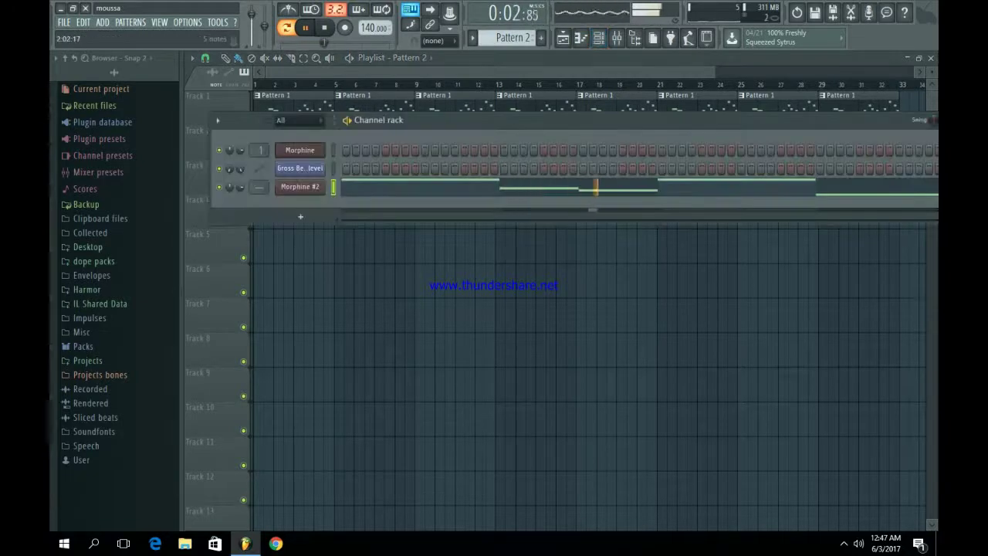
{"action": "key", "text": "F7"}
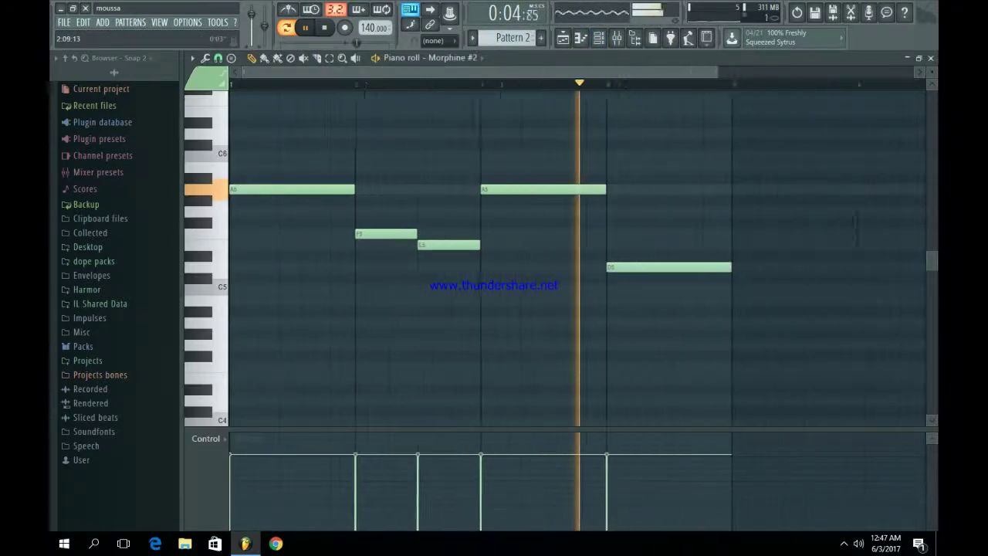
{"action": "key", "text": "F5"}
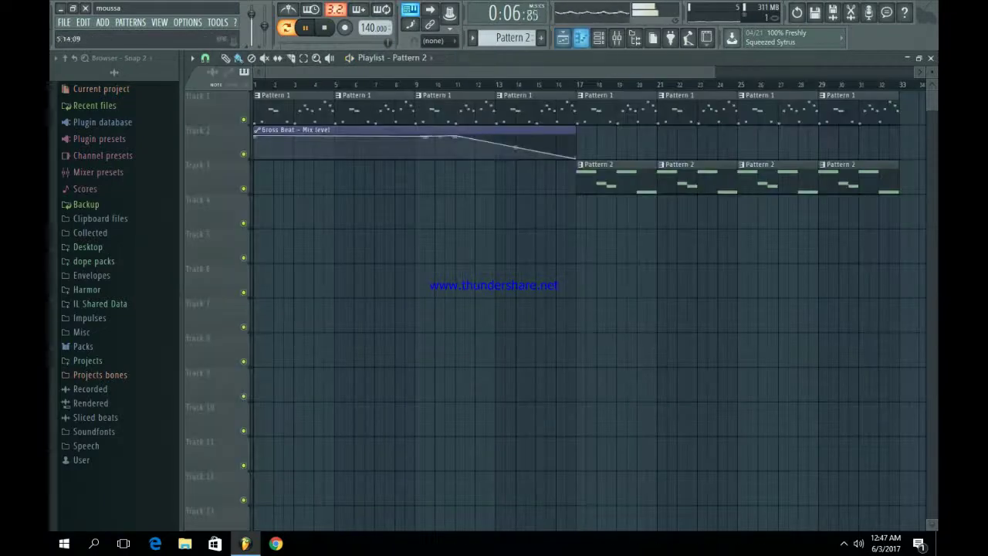
Stop playback, load DDB Clap 2 from the 808 Mafia Claps folder of the Packs into a new channel, and close its settings
{"action": "key", "text": "space"}
{"action": "left_click", "coordinate": [83, 346]}
{"action": "scroll", "coordinate": [116, 318], "scroll_direction": "down", "scroll_amount": 10}
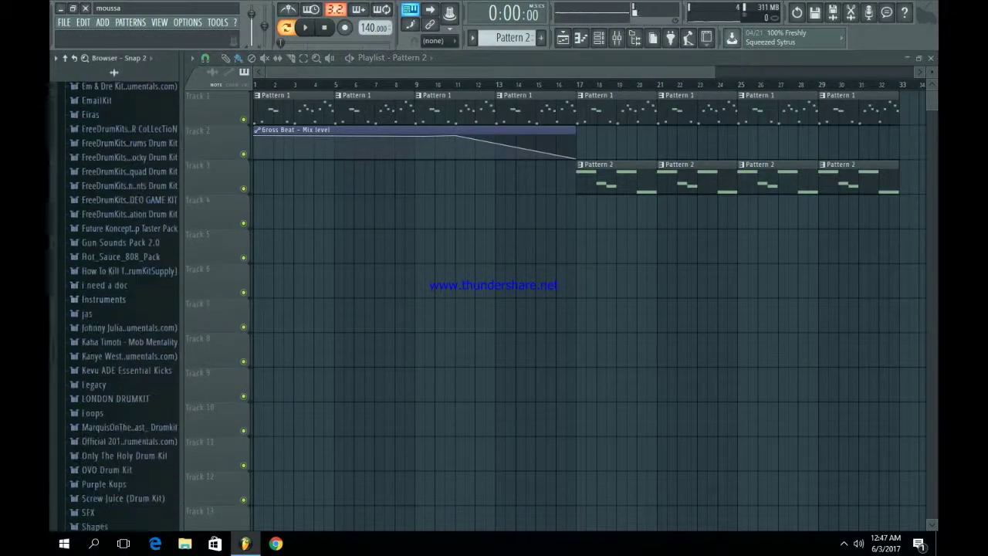
{"action": "scroll", "coordinate": [116, 309], "scroll_direction": "down", "scroll_amount": 6}
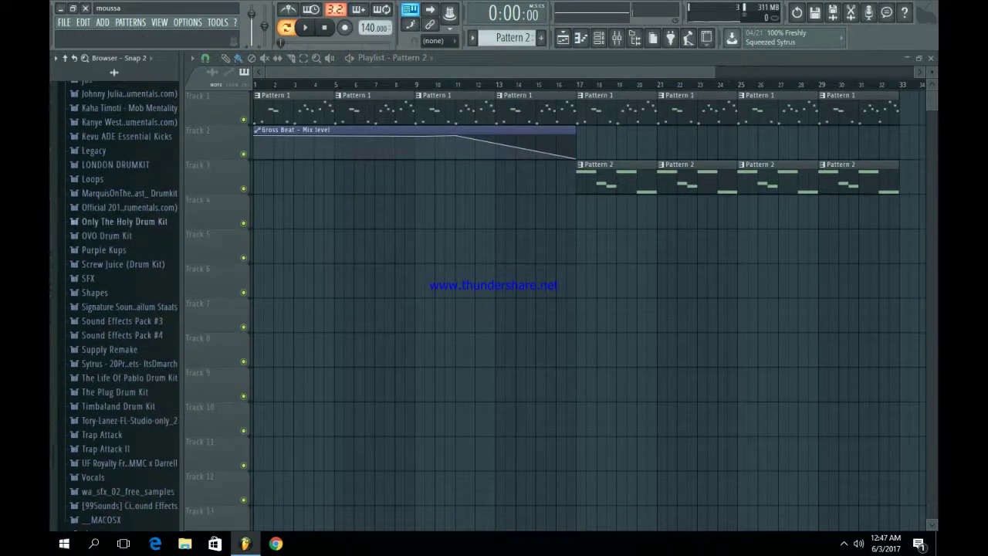
{"action": "left_click", "coordinate": [123, 206]}
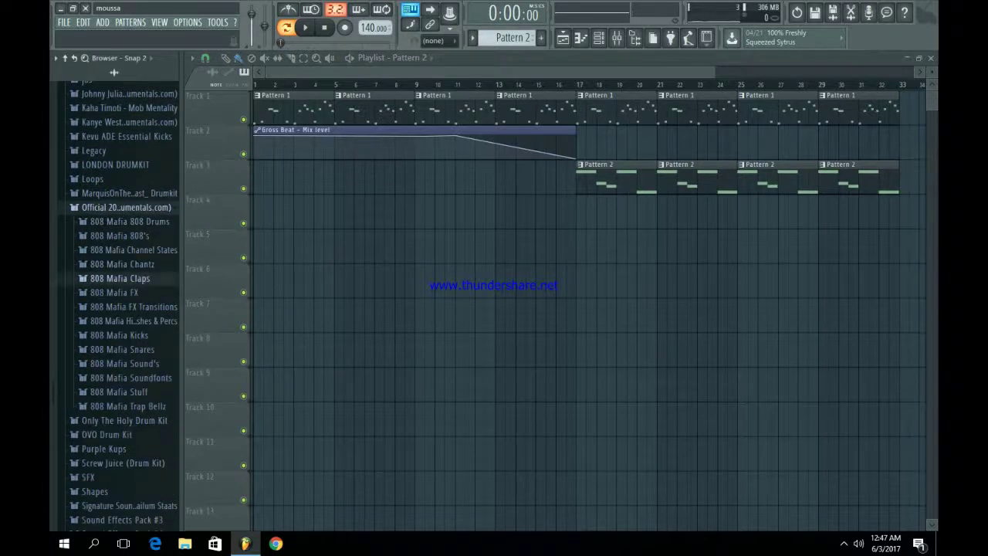
{"action": "left_click", "coordinate": [120, 278]}
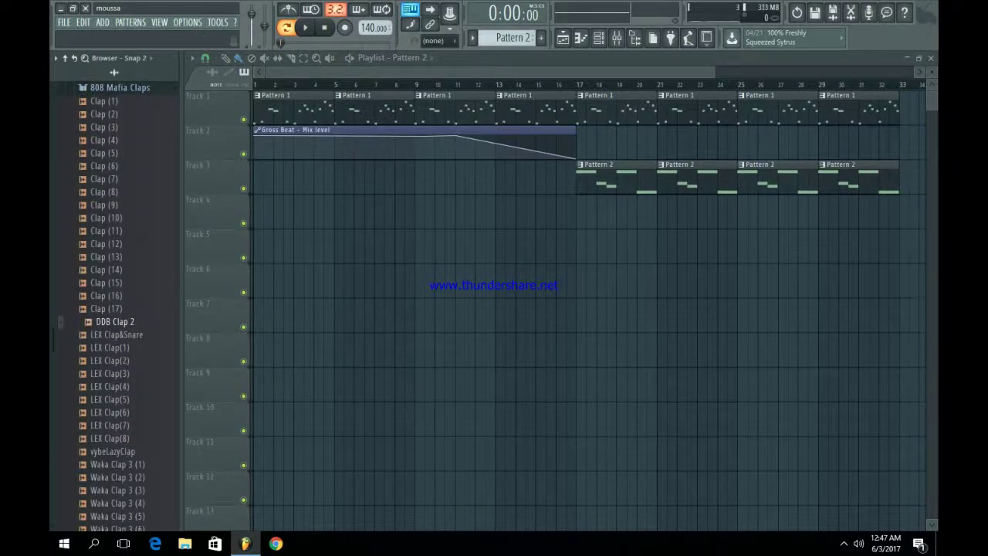
{"action": "right_click", "coordinate": [131, 321]}
{"action": "left_click", "coordinate": [158, 335]}
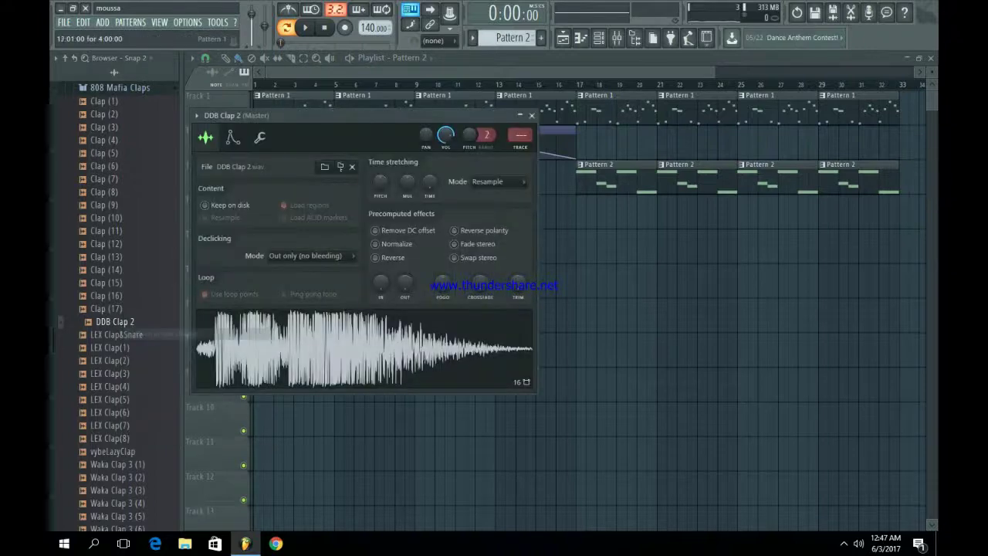
{"action": "left_click", "coordinate": [531, 116]}
Create Pattern 3 and program DDB Clap 2 hits on steps 9 and 25
{"action": "left_click", "coordinate": [599, 38]}
{"action": "left_click", "coordinate": [541, 38]}
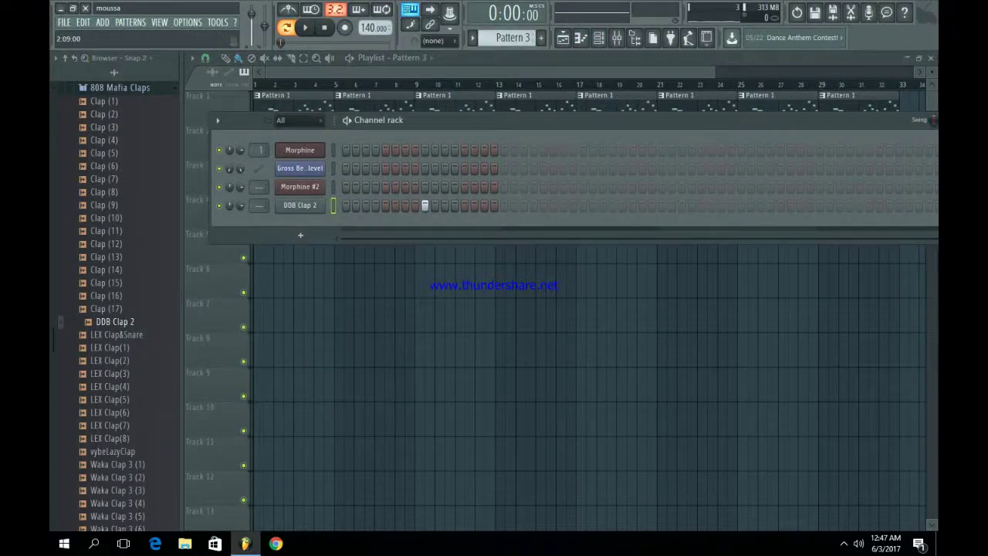
{"action": "key", "text": "F6"}
Place Pattern 3 on Track 4 of the playlist at bar 1 and repeat it up to bar 17 for eight clips
{"action": "left_click_drag", "start_coordinate": [281, 212], "coordinate": [258, 212]}
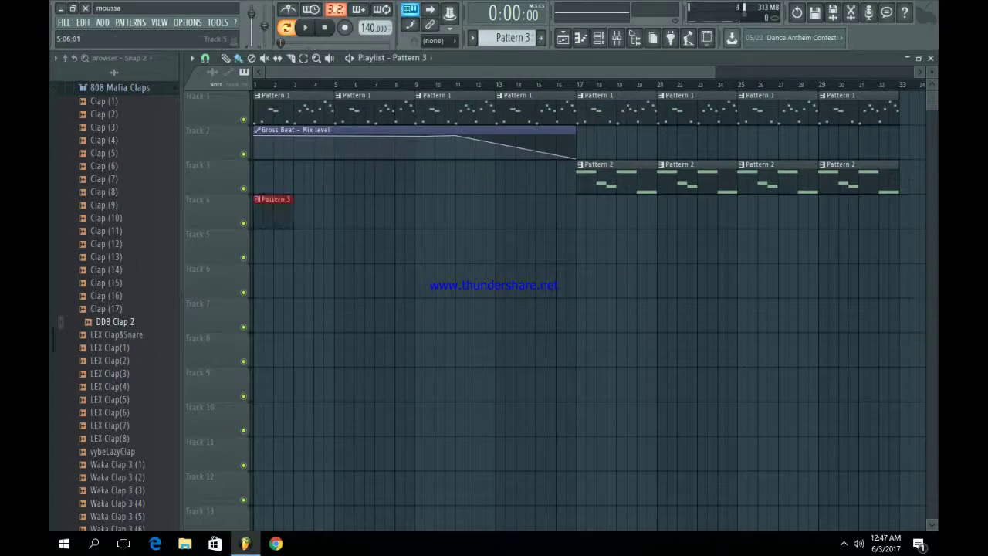
{"action": "key", "text": "ctrl+b"}
{"action": "key", "text": "ctrl+b"}
{"action": "key", "text": "ctrl+b"}
{"action": "key", "text": "ctrl+b"}
{"action": "key", "text": "ctrl+b"}
{"action": "key", "text": "ctrl+b"}
{"action": "key", "text": "ctrl+b"}
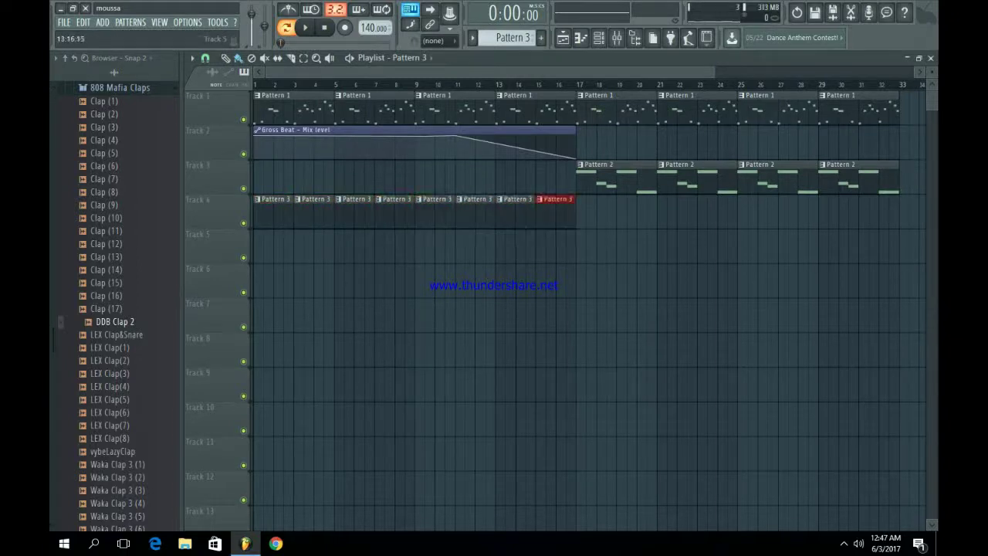
Audition samples in the 808 Mafia Snares folder, including Snare (5), Snare (6) and LexLugerSnare
{"action": "left_click", "coordinate": [599, 38]}
{"action": "scroll", "coordinate": [115, 255], "scroll_direction": "up", "scroll_amount": 4}
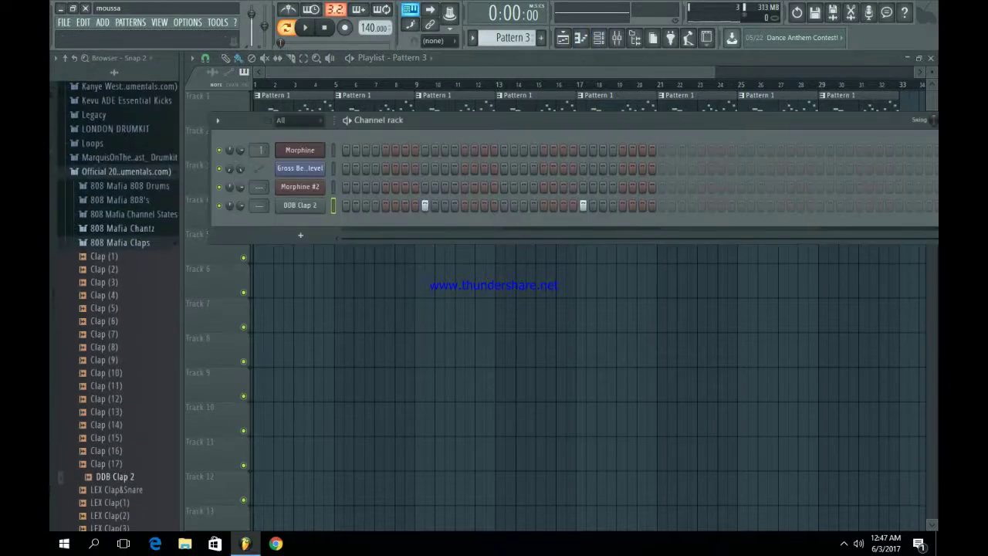
{"action": "left_click", "coordinate": [120, 243]}
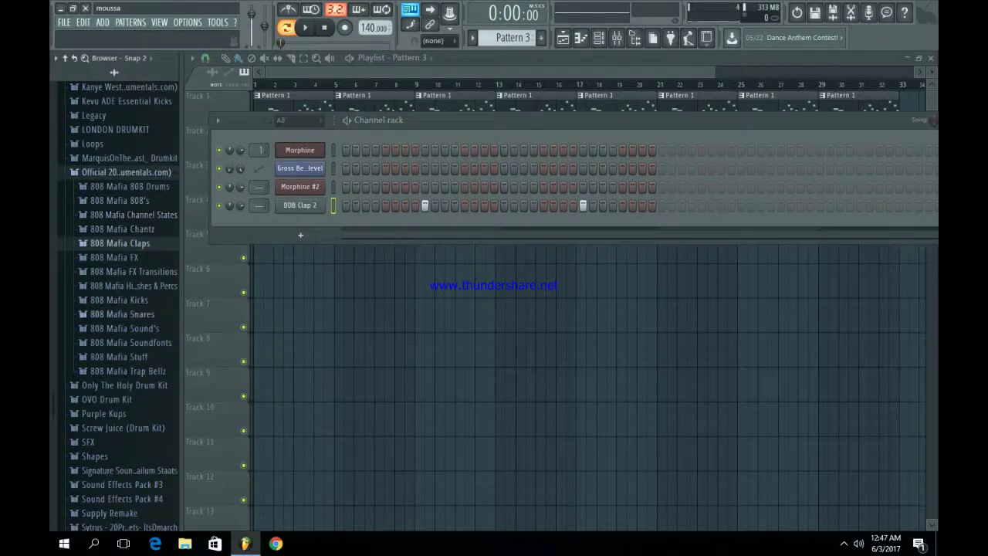
{"action": "left_click", "coordinate": [122, 314]}
{"action": "left_click", "coordinate": [108, 258]}
{"action": "left_click", "coordinate": [108, 270]}
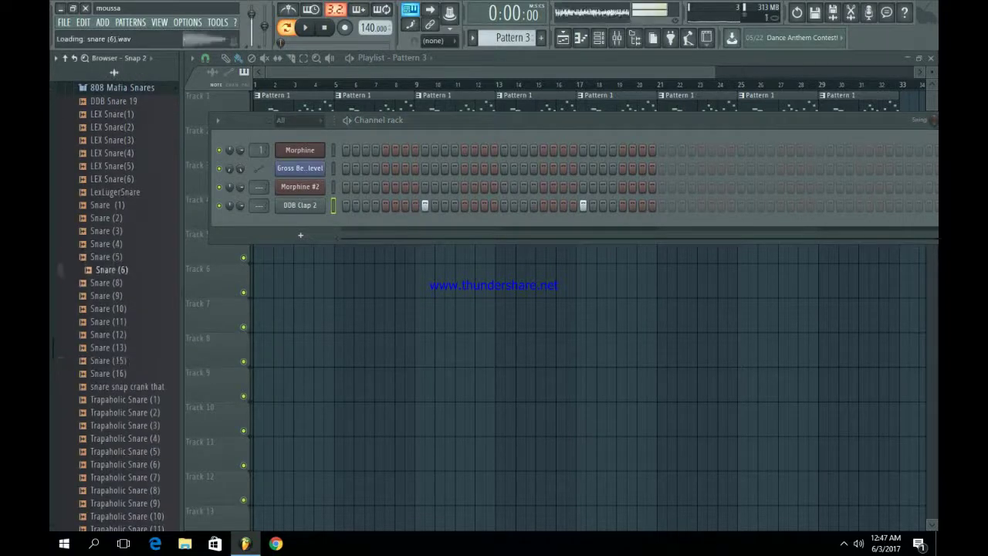
{"action": "left_click", "coordinate": [112, 282]}
{"action": "left_click", "coordinate": [112, 206]}
{"action": "left_click", "coordinate": [115, 192]}
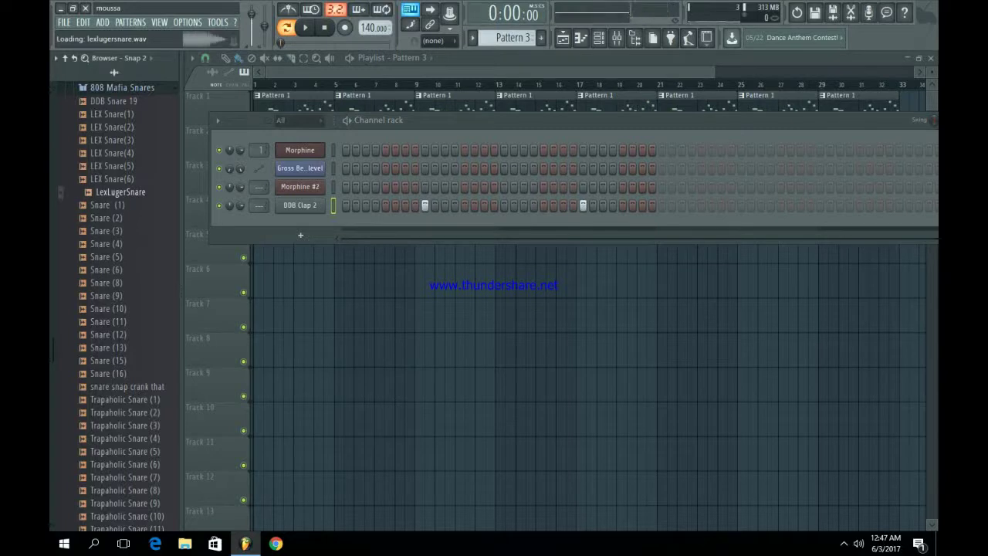
Create Pattern 4 and add LexLugerSnare and Kick (2) from the 808 Mafia Kicks folder as new channels
{"action": "left_click", "coordinate": [541, 38]}
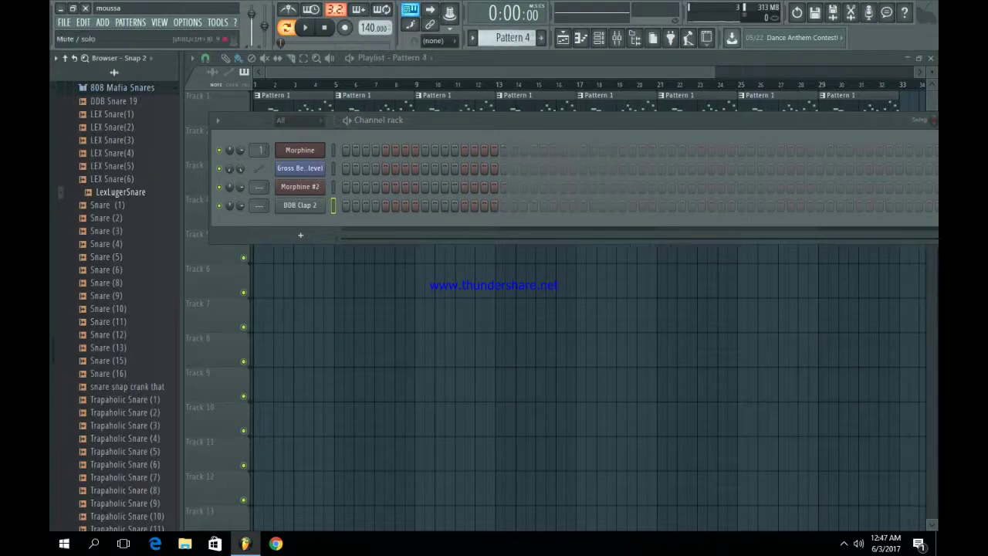
{"action": "left_click_drag", "start_coordinate": [121, 192], "coordinate": [297, 235]}
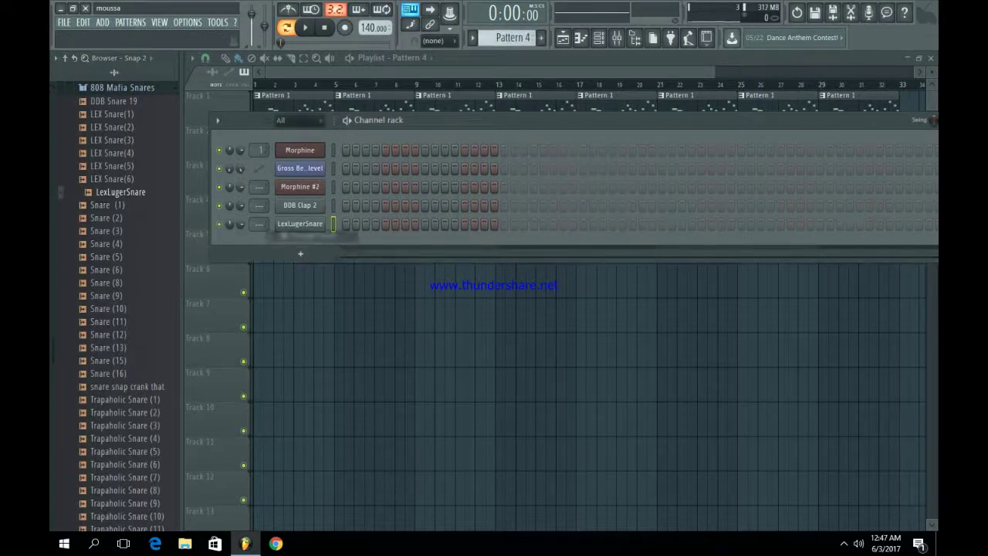
{"action": "left_click", "coordinate": [122, 243]}
{"action": "left_click", "coordinate": [119, 230]}
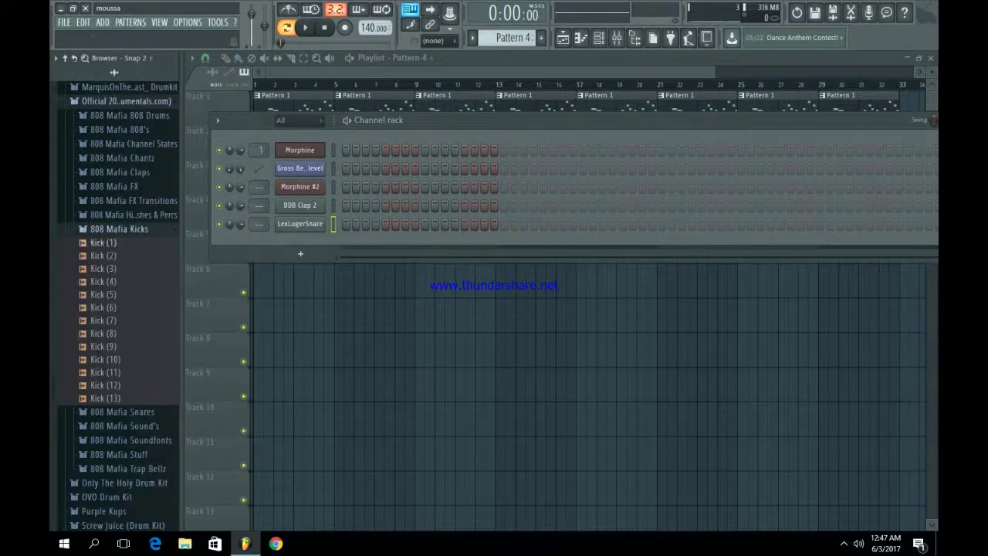
{"action": "left_click", "coordinate": [108, 255]}
{"action": "left_click", "coordinate": [108, 255]}
{"action": "mouse_move", "coordinate": [297, 255]}
{"action": "left_mouse_down"}
{"action": "mouse_move", "coordinate": [308, 264]}
{"action": "mouse_move", "coordinate": [305, 245]}
{"action": "left_mouse_up"}
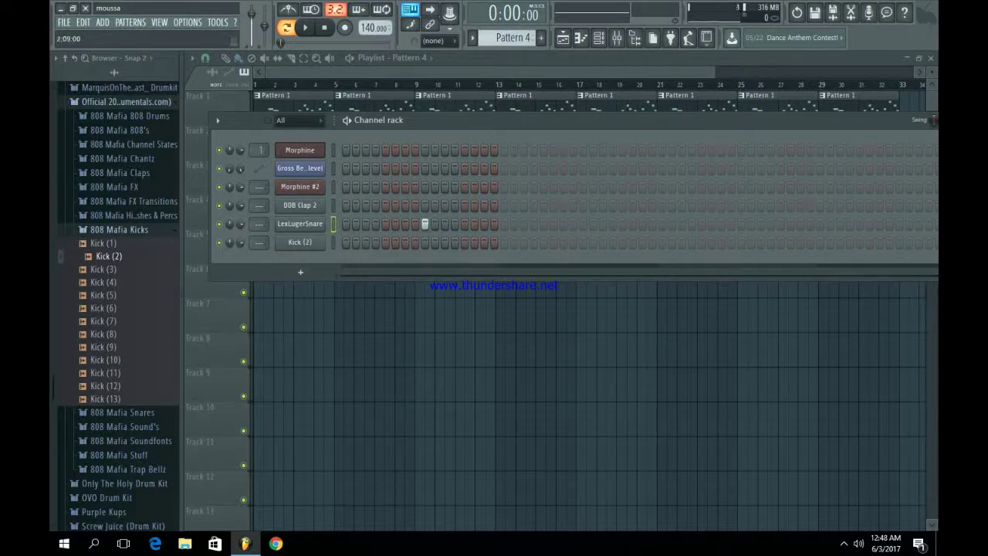
Program Pattern 4 with LexLugerSnare on steps 9 and 25 and Kick (2) on steps 1, 7, 13, 19, 29 and 30 during playback
{"action": "left_click", "coordinate": [583, 224]}
{"action": "left_click", "coordinate": [346, 243]}
{"action": "key", "text": "space"}
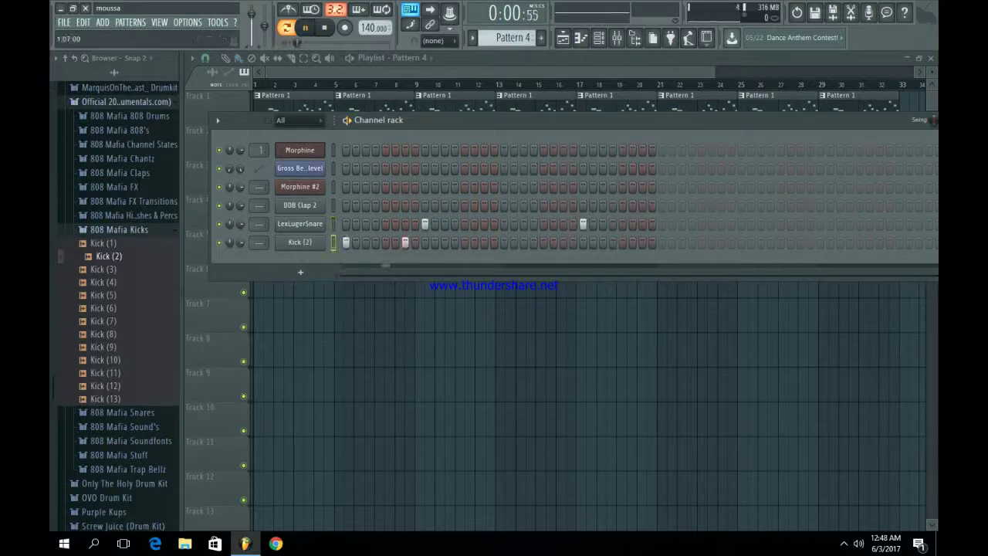
{"action": "left_click", "coordinate": [464, 242]}
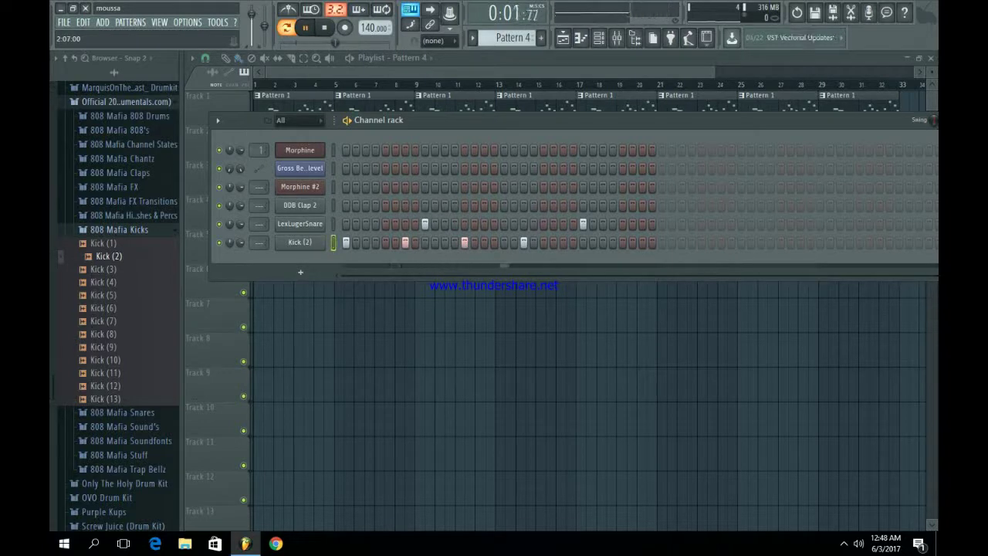
{"action": "left_click", "coordinate": [564, 243]}
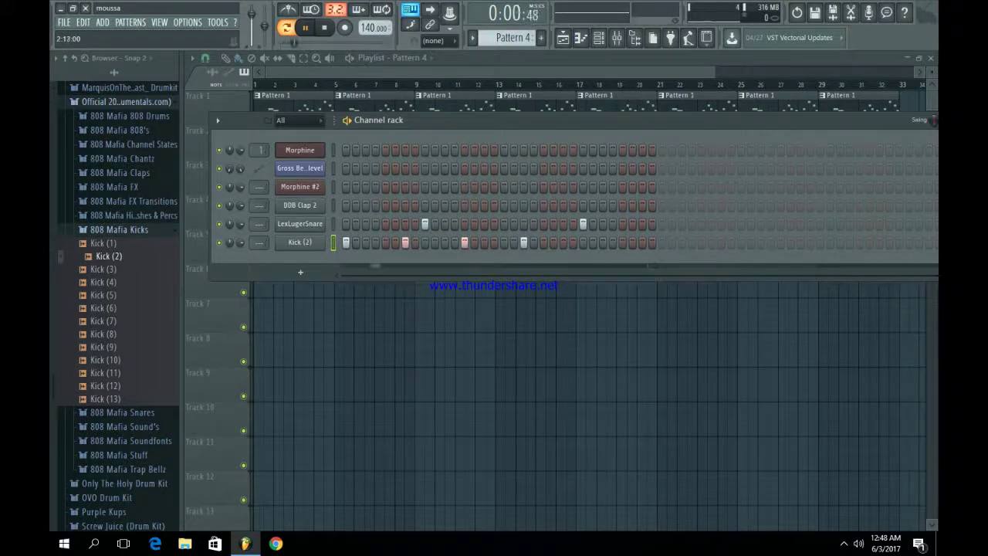
{"action": "left_click", "coordinate": [622, 243]}
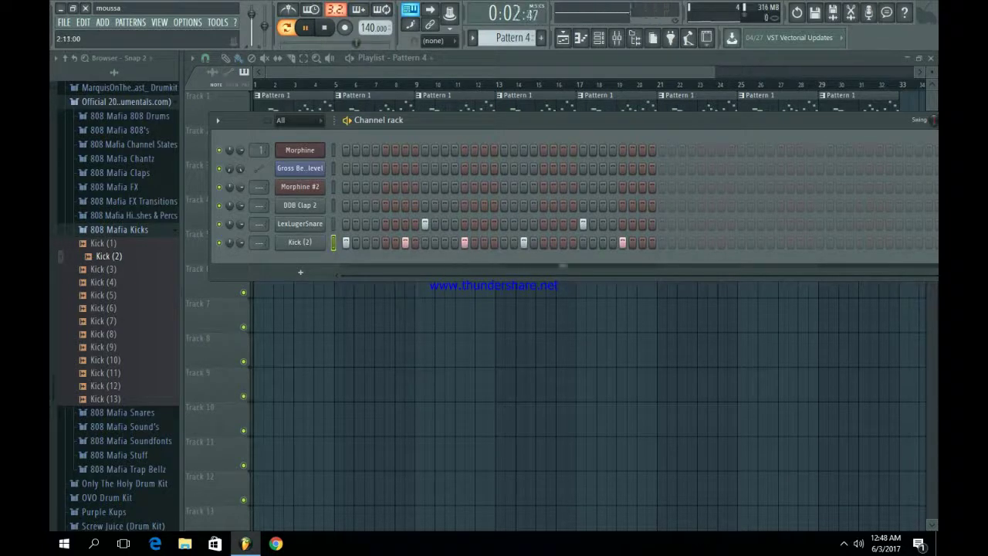
{"action": "left_click", "coordinate": [642, 242]}
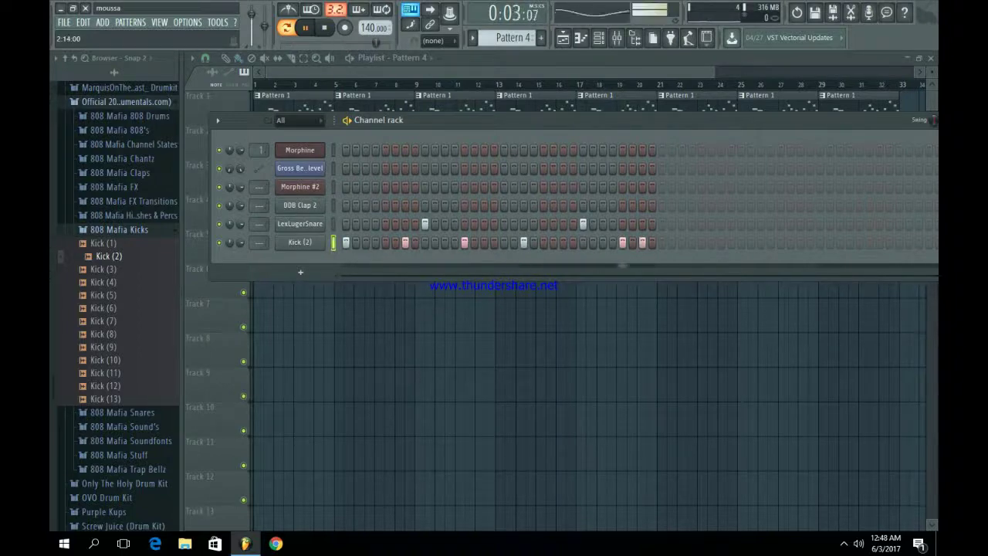
{"action": "left_click", "coordinate": [632, 242]}
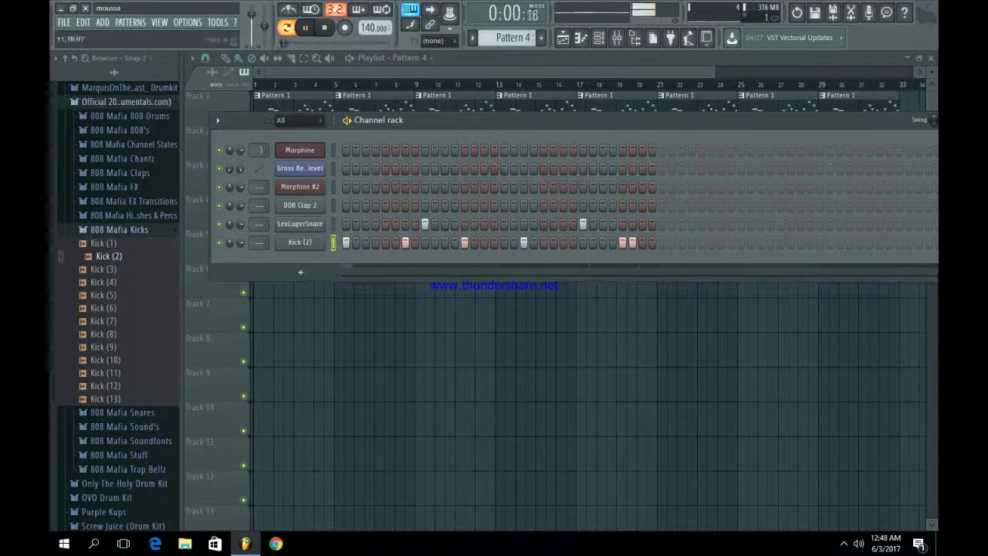
Place Pattern 4 on Track 5 of the playlist at bar 17, repeat it up to bar 33 for eight clips, and clear the selection
{"action": "left_click", "coordinate": [478, 291]}
{"action": "left_click", "coordinate": [583, 246]}
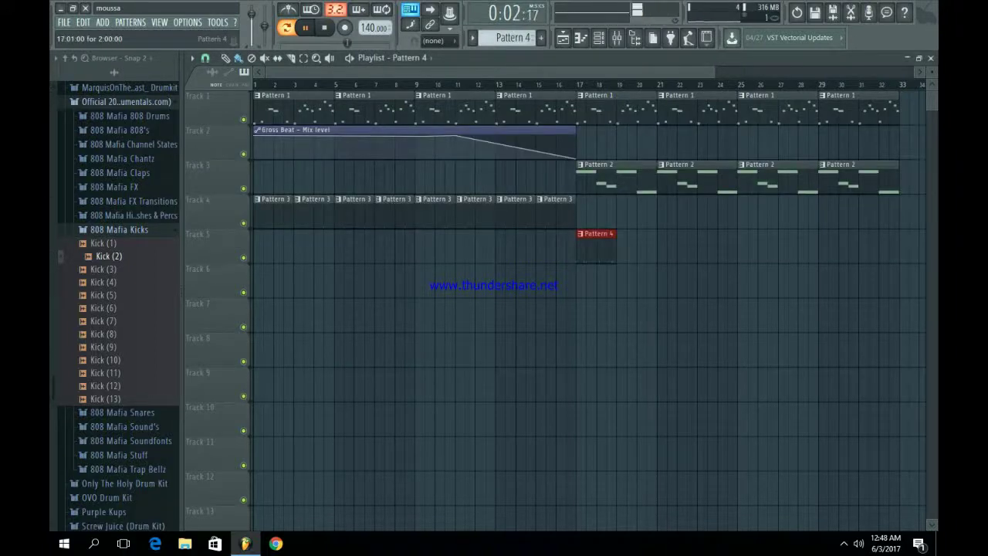
{"action": "left_click", "coordinate": [598, 37]}
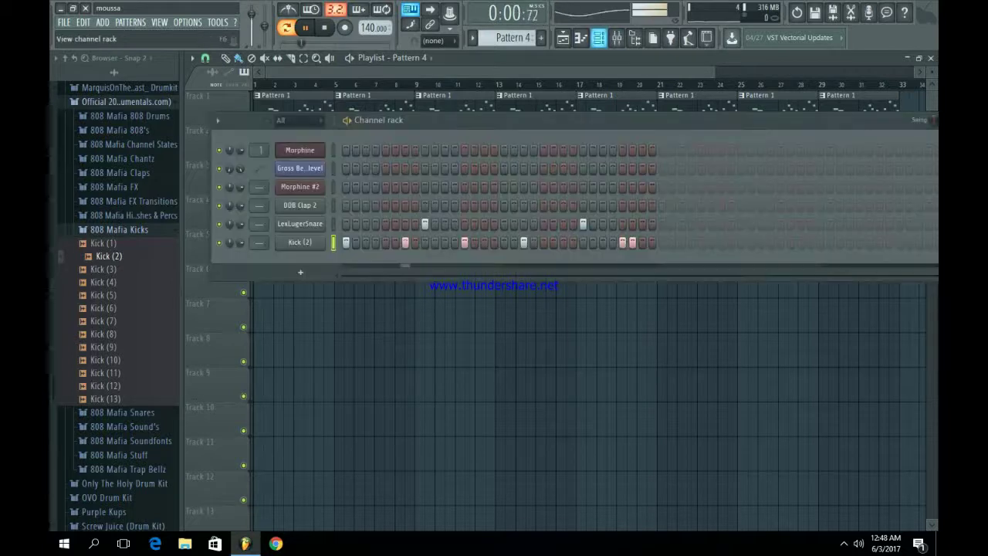
{"action": "key", "text": "F6"}
{"action": "left_click_drag", "start_coordinate": [664, 318], "coordinate": [595, 248]}
{"action": "key", "text": "ctrl+b"}
{"action": "key", "text": "ctrl+b"}
{"action": "key", "text": "ctrl+b"}
{"action": "key", "text": "ctrl+b"}
{"action": "key", "text": "ctrl+b"}
{"action": "key", "text": "ctrl+b"}
{"action": "key", "text": "ctrl+b"}
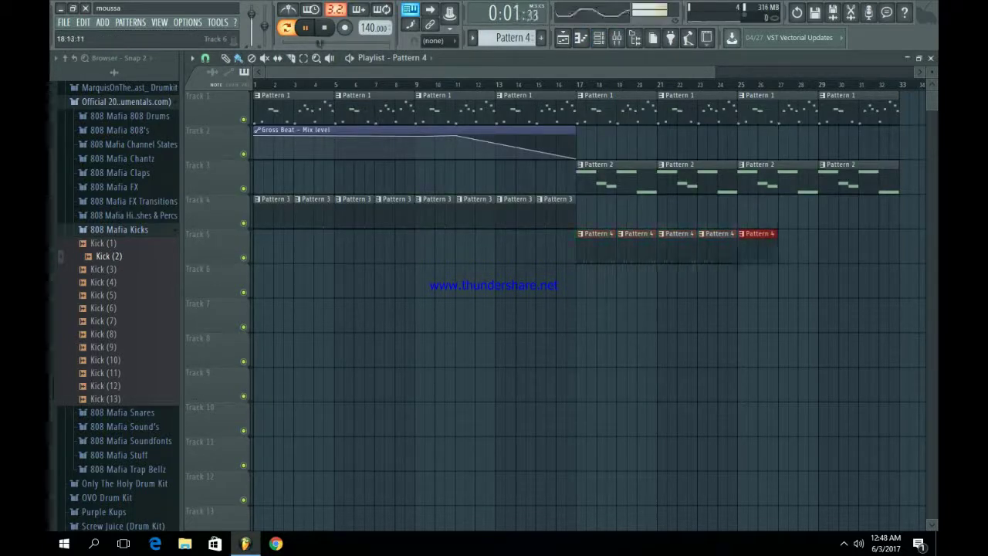
{"action": "left_click", "coordinate": [498, 281], "text": "ctrl"}
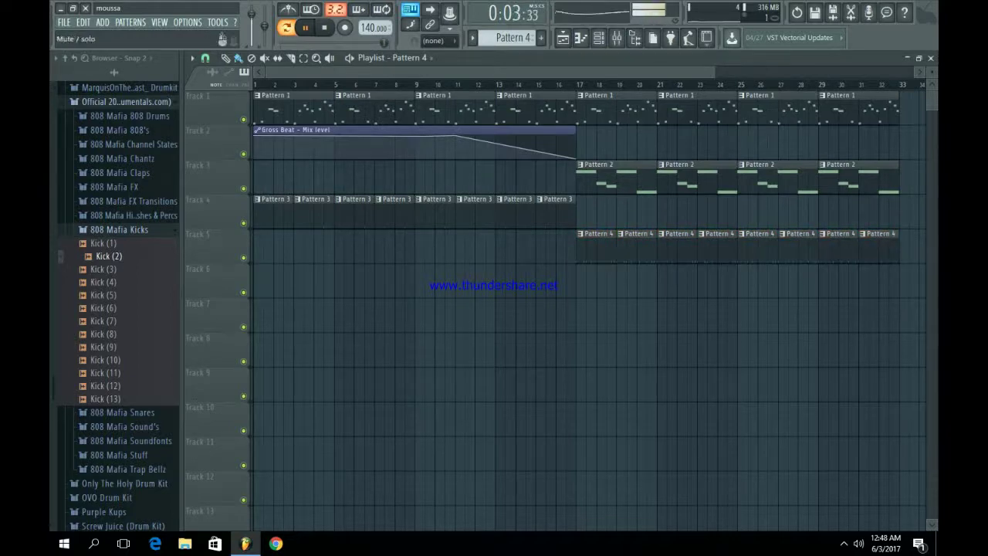
Stop playback and audition 808 (4) and the neighbouring samples in the 808 Mafia 808's folder
{"action": "key", "text": "space"}
{"action": "left_click", "coordinate": [119, 230]}
{"action": "left_click", "coordinate": [120, 130]}
{"action": "left_click", "coordinate": [108, 196]}
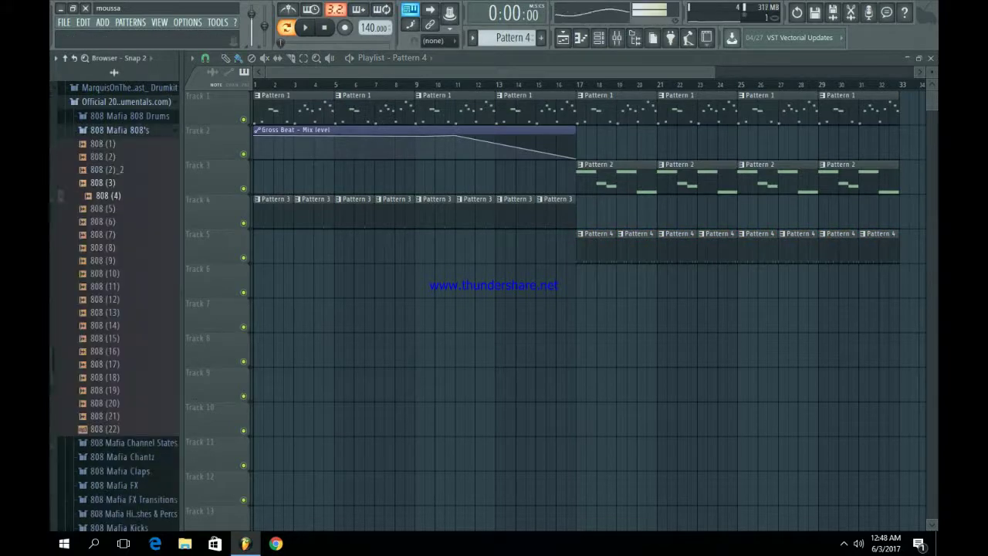
{"action": "key", "text": "Up"}
{"action": "key", "text": "Up"}
{"action": "left_click", "coordinate": [120, 130]}
Audition 808_Flat1_C2, 808_Conversation_C2, 808_Clean2_C2 and 808_Clean1_C2 in the 808_Samples folder of Hot_Sauce_808_Pack
{"action": "scroll", "coordinate": [123, 208], "scroll_direction": "up", "scroll_amount": 11}
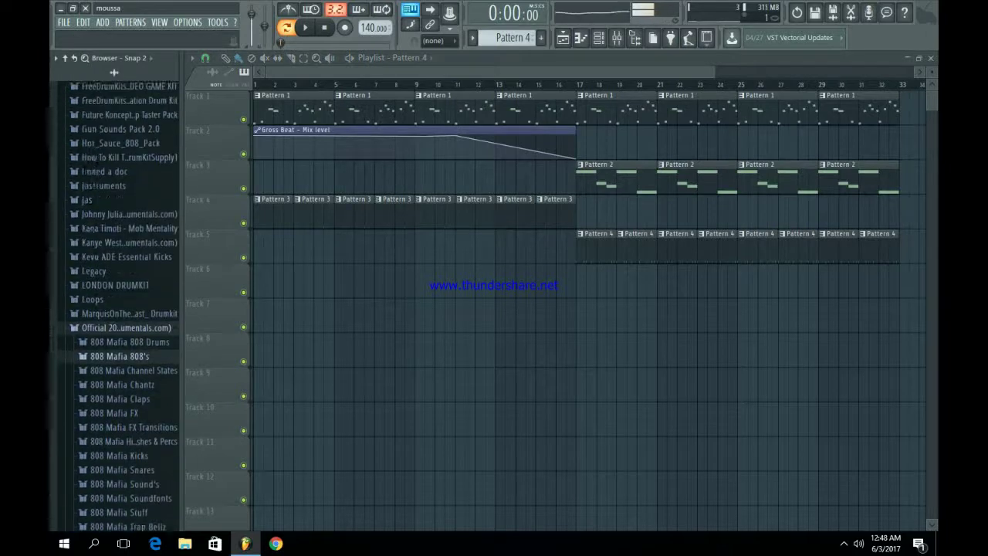
{"action": "scroll", "coordinate": [123, 256], "scroll_direction": "down", "scroll_amount": 4}
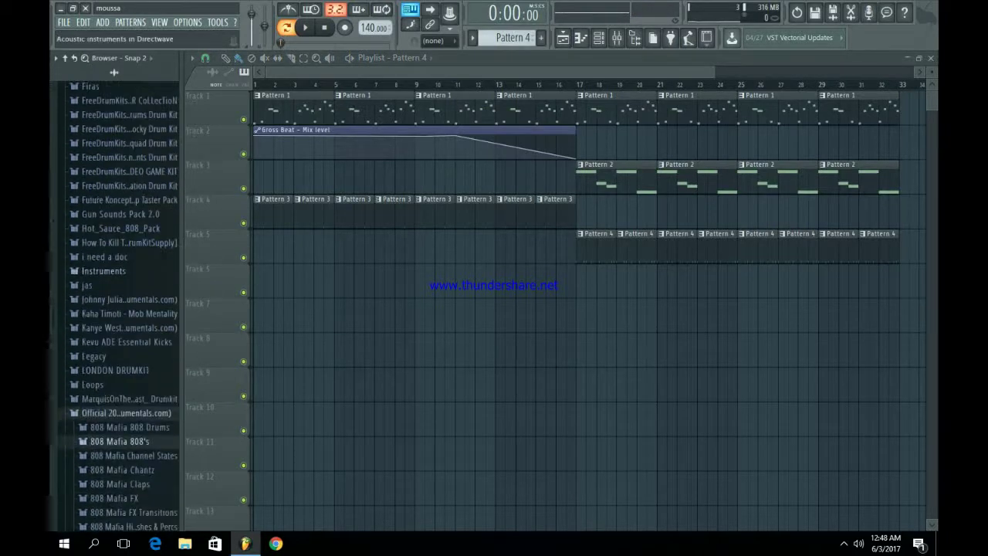
{"action": "left_click", "coordinate": [121, 229]}
{"action": "left_click", "coordinate": [116, 258]}
{"action": "left_click", "coordinate": [116, 316]}
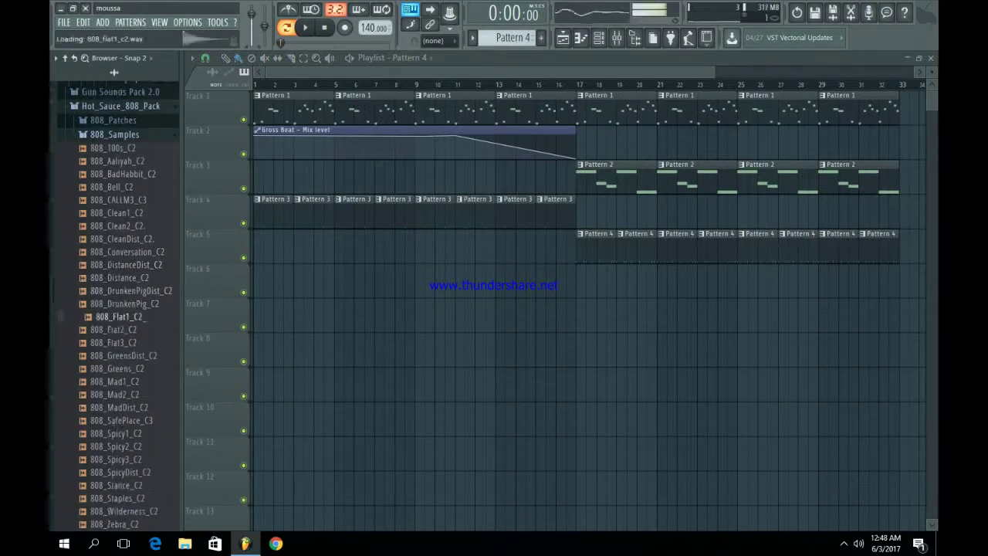
{"action": "left_click", "coordinate": [122, 252]}
{"action": "left_click", "coordinate": [120, 227]}
{"action": "left_click", "coordinate": [120, 214]}
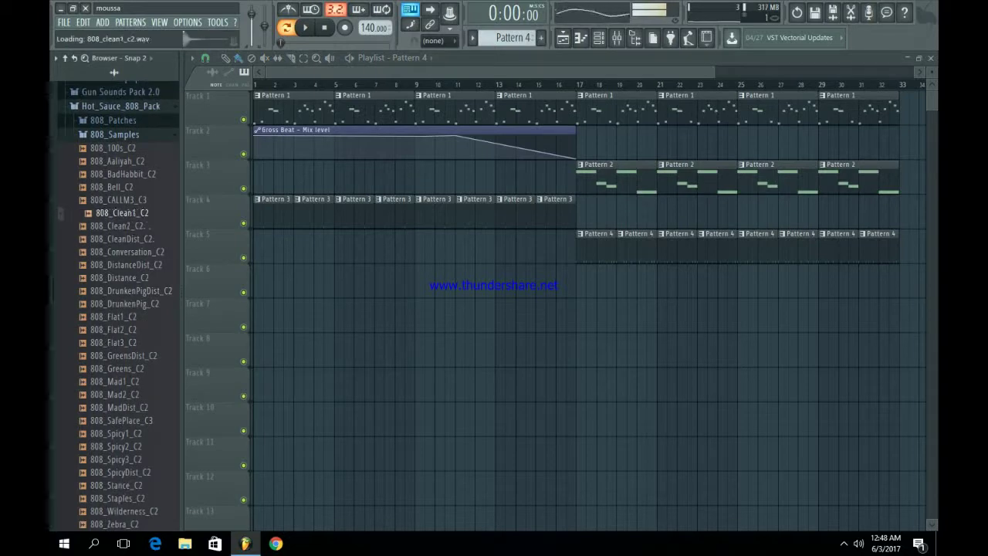
Add the 808_Clean1_C2 sample to the project as a new channel and close its settings
{"action": "right_click", "coordinate": [137, 209]}
{"action": "left_click", "coordinate": [156, 224]}
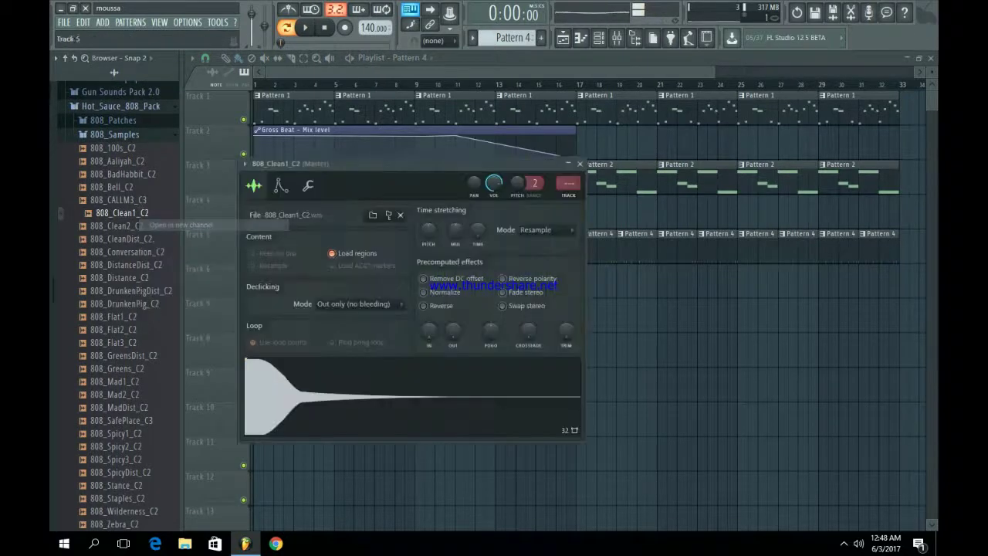
{"action": "key", "text": "Escape"}
{"action": "left_click", "coordinate": [371, 385]}
{"action": "right_click", "coordinate": [411, 384]}
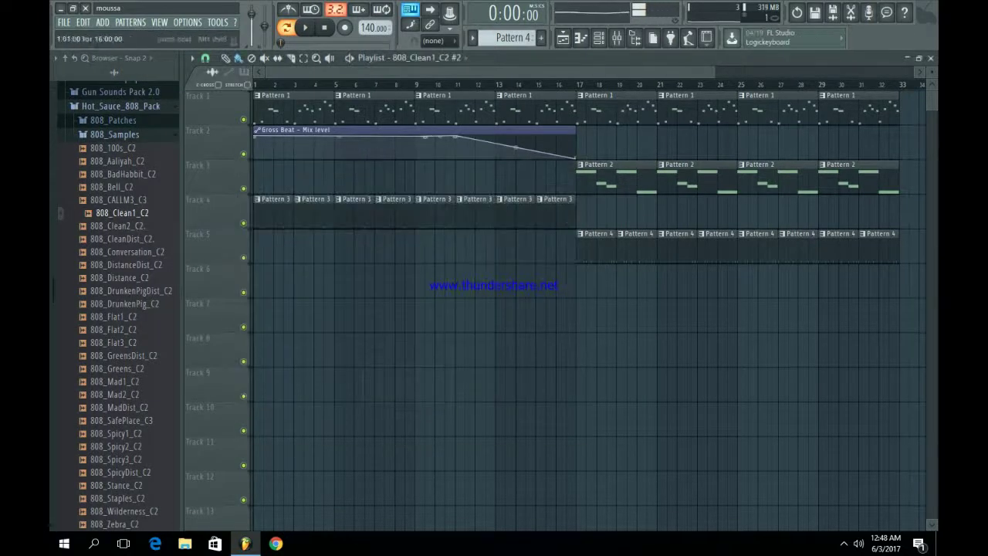
{"action": "left_click", "coordinate": [598, 37]}
{"action": "right_click", "coordinate": [322, 148]}
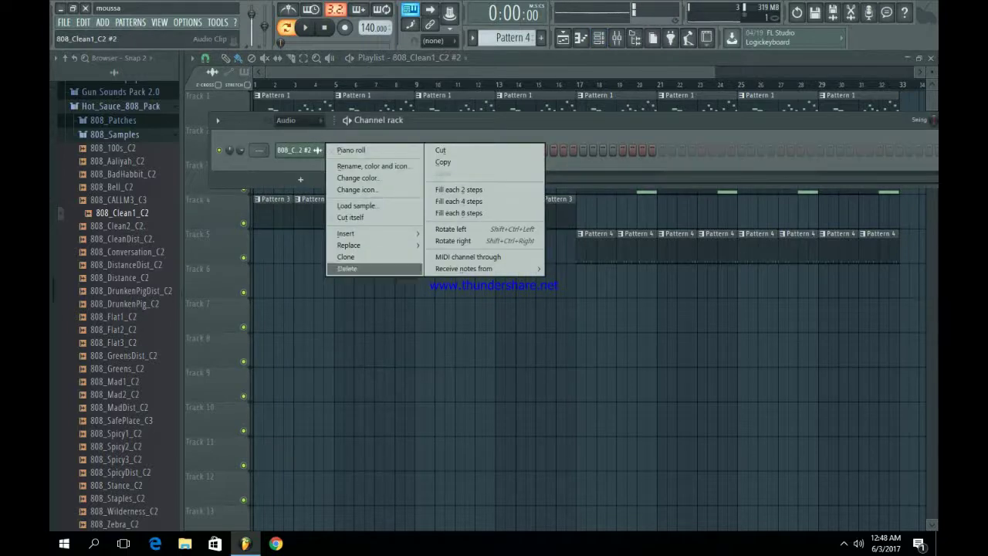
{"action": "left_click", "coordinate": [355, 268]}
{"action": "left_click", "coordinate": [562, 304]}
Display all channels in the channel rack and create the new Pattern 5
{"action": "left_click", "coordinate": [300, 121]}
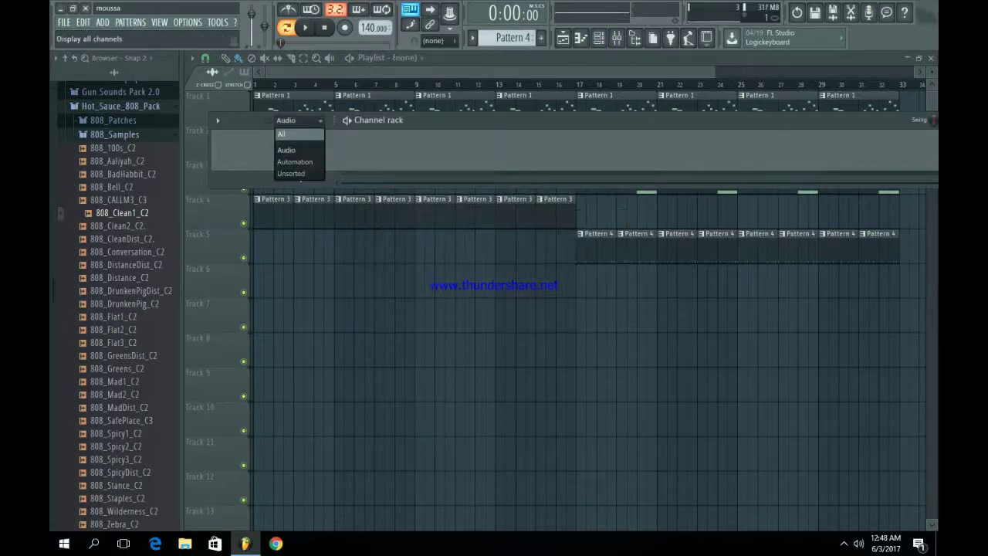
{"action": "left_click", "coordinate": [293, 134]}
{"action": "key", "text": "F4"}
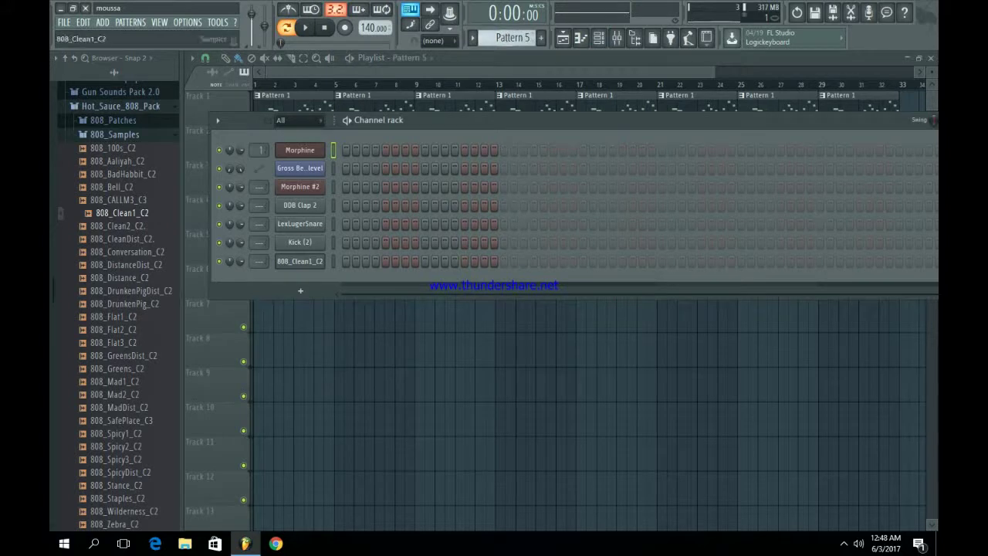
Open the 808_Clean1_C2 sample in Edison, detect its pitch regions and close the editor
{"action": "left_click", "coordinate": [299, 261]}
{"action": "right_click", "coordinate": [364, 386]}
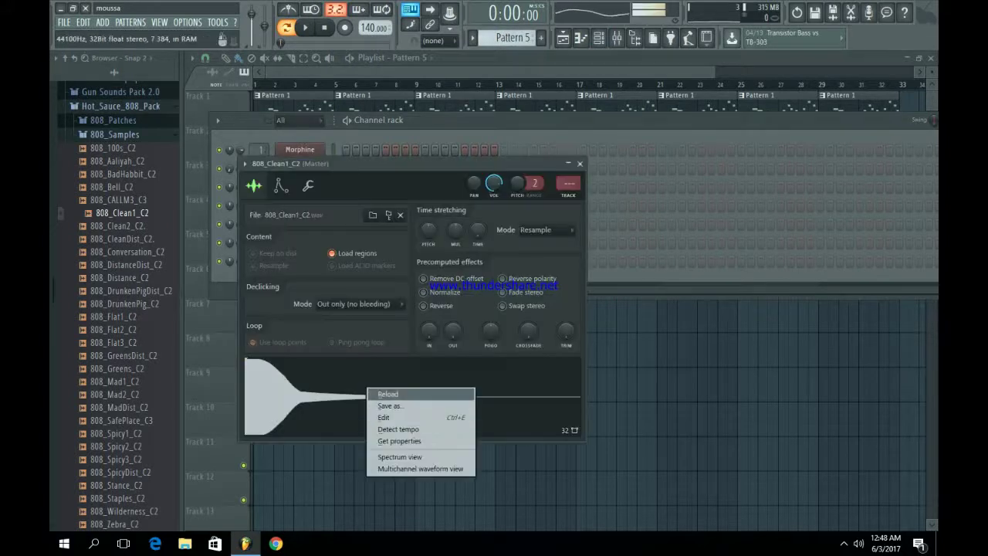
{"action": "left_click", "coordinate": [384, 416]}
{"action": "left_click", "coordinate": [311, 200]}
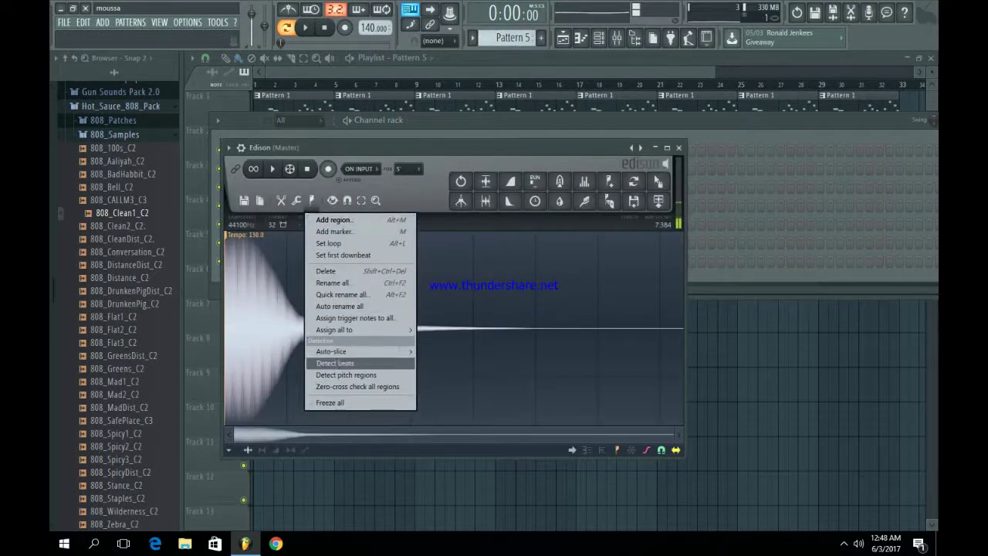
{"action": "left_click", "coordinate": [355, 373]}
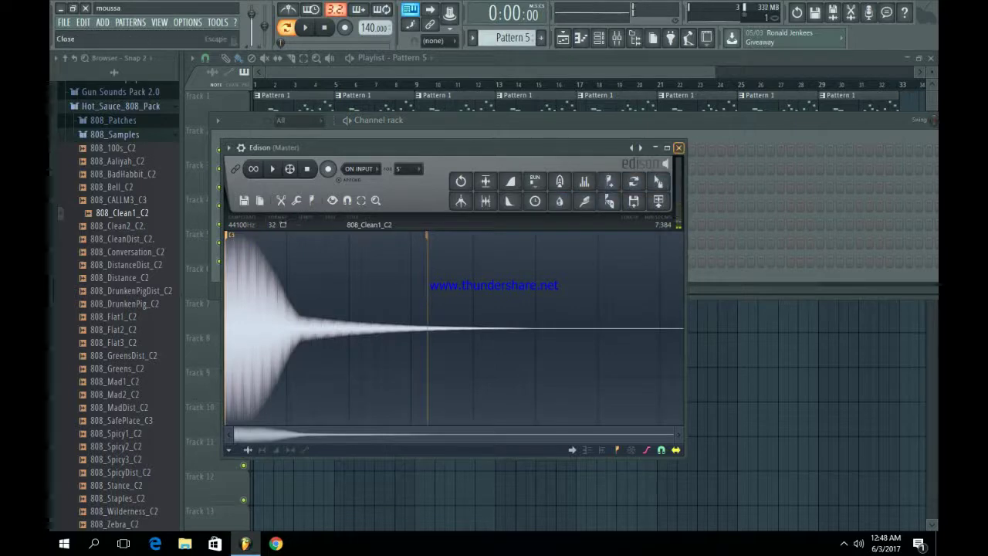
{"action": "left_click", "coordinate": [678, 148]}
Enable the volume envelope of the 808_Clean1_C2 channel and shape it as a hold stage only
{"action": "left_click", "coordinate": [281, 185]}
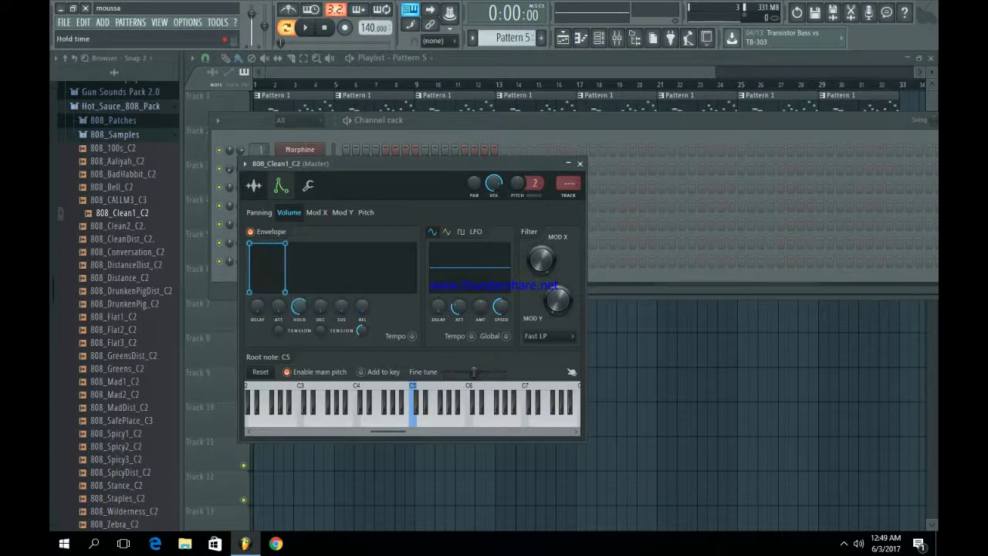
{"action": "left_click", "coordinate": [579, 164]}
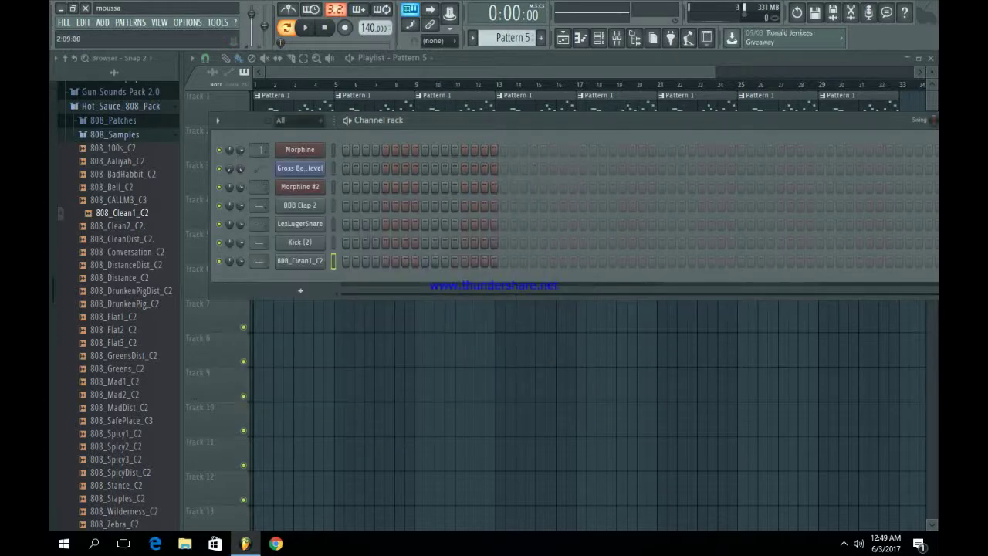
Copy the Kick (2) steps from Pattern 4 into the 808_Clean1_C2 channel of Pattern 5
{"action": "left_click", "coordinate": [532, 40]}
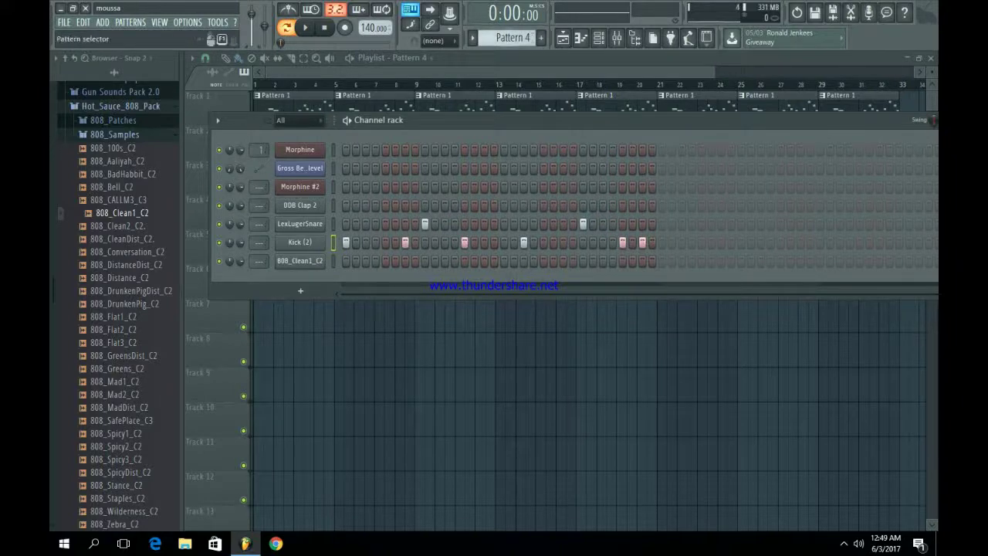
{"action": "scroll", "coordinate": [531, 38], "scroll_direction": "down", "scroll_amount": 1}
{"action": "left_click", "coordinate": [333, 261]}
{"action": "key", "text": "ctrl+v"}
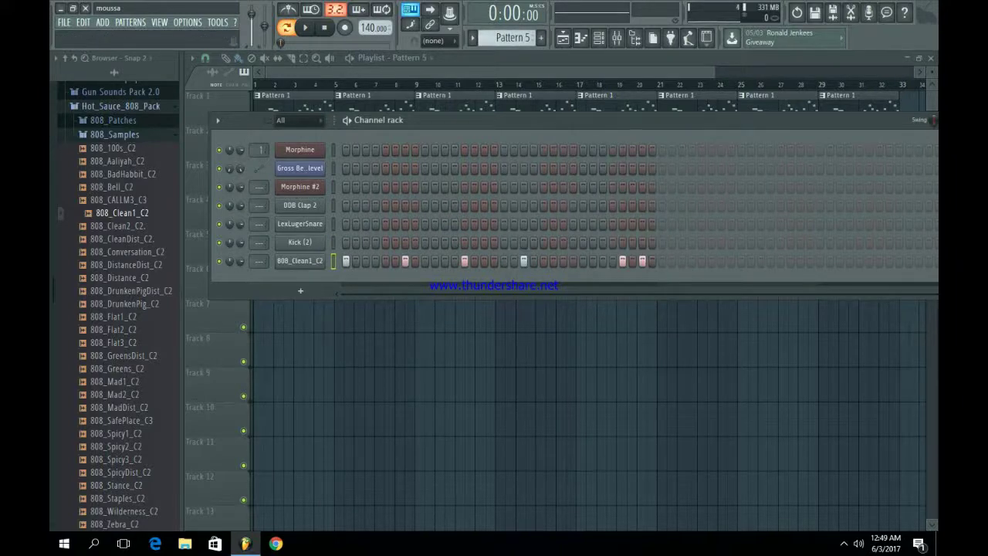
Transpose all 808_Clean1_C2 notes of Pattern 5 down three semitones to A4 in the piano roll during playback
{"action": "right_click", "coordinate": [300, 261]}
{"action": "left_click", "coordinate": [359, 261]}
{"action": "key", "text": "space"}
{"action": "scroll", "coordinate": [463, 247], "scroll_direction": "down", "scroll_amount": 3}
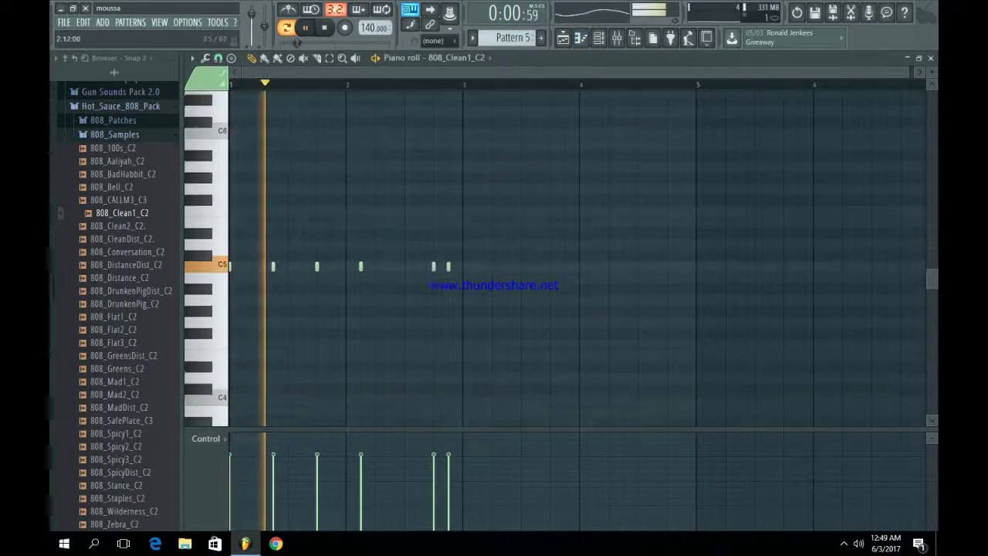
{"action": "left_click_drag", "start_coordinate": [502, 224], "coordinate": [230, 159], "text": "ctrl"}
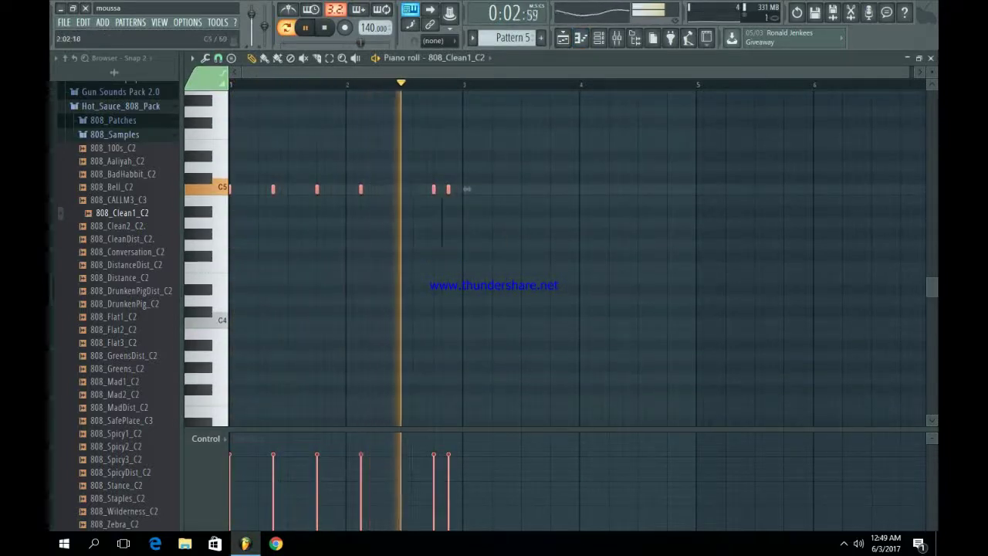
{"action": "key", "text": "Down"}
{"action": "key", "text": "Down"}
{"action": "key", "text": "shift+Down"}
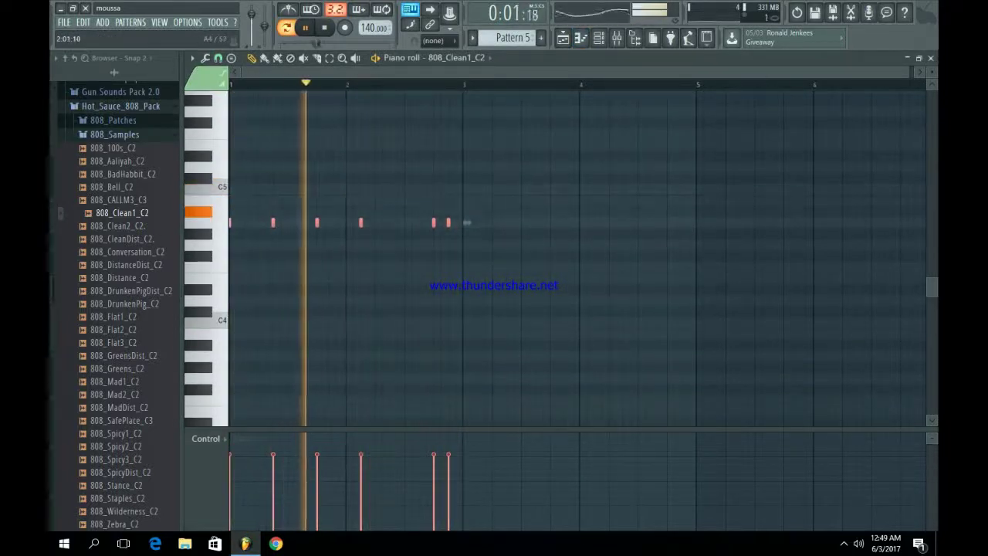
{"action": "key", "text": "ctrl+d"}
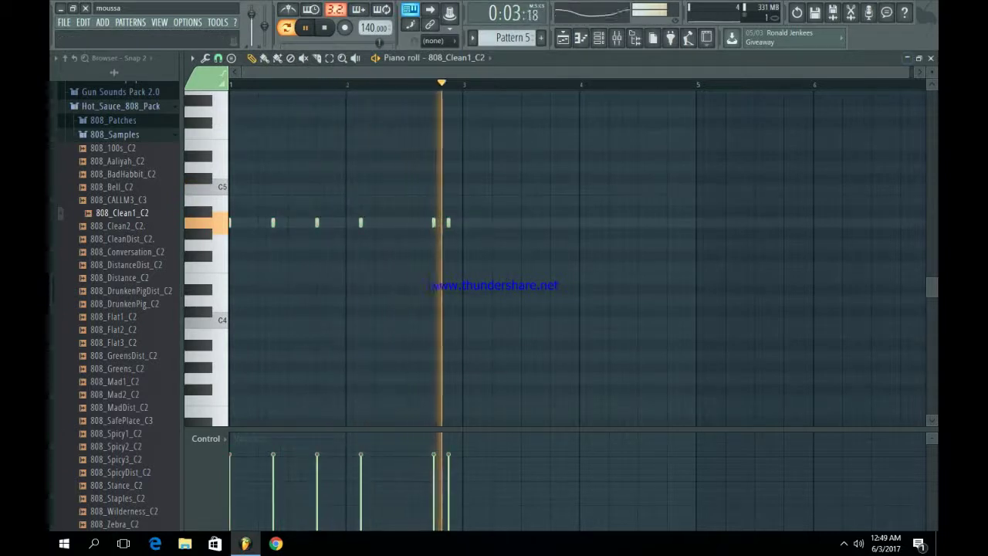
Lengthen the first and third A4 notes to one beat each and add a one-beat G4 note on beat 2 of bar 2
{"action": "left_click_drag", "start_coordinate": [908, 71], "coordinate": [554, 72]}
{"action": "key", "text": "space"}
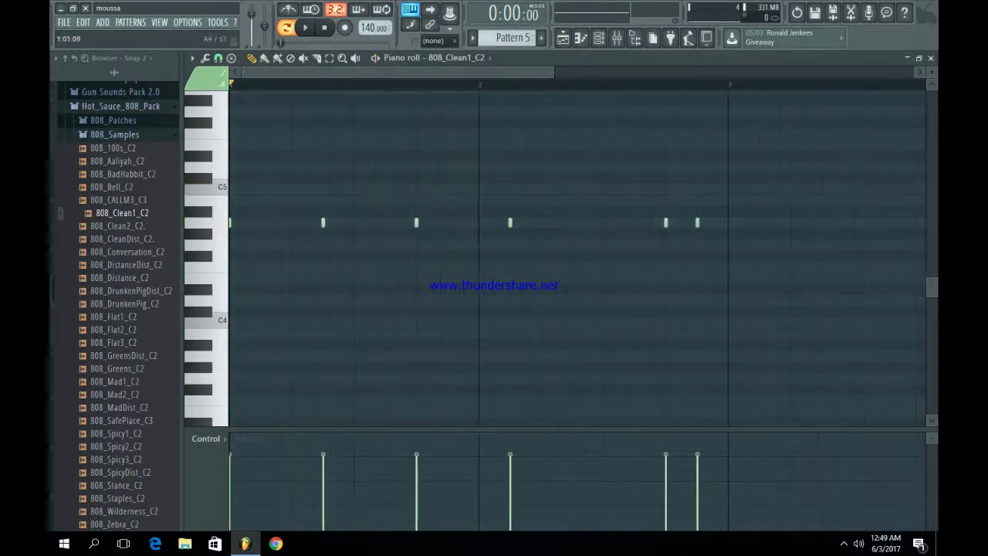
{"action": "key", "text": "space"}
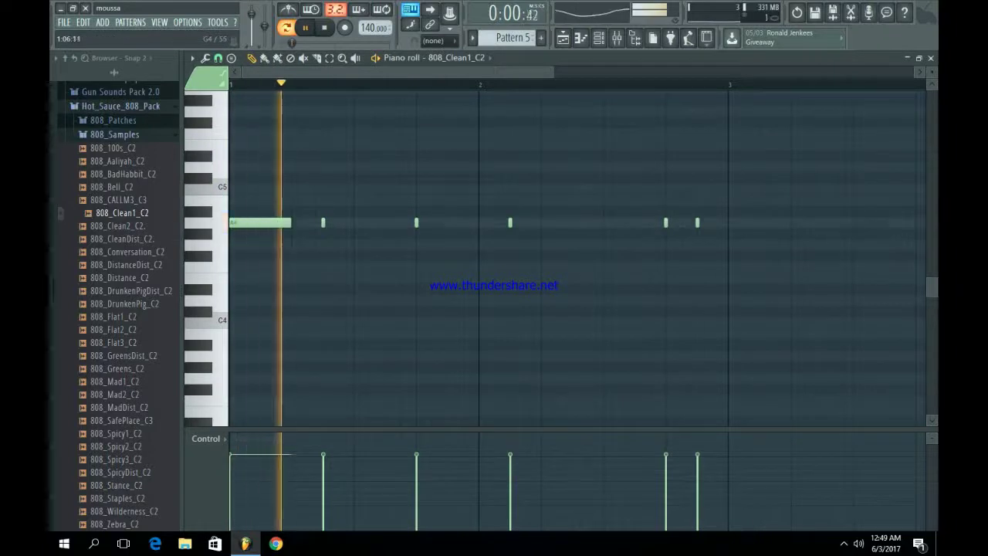
{"action": "key", "text": "space"}
{"action": "left_click_drag", "start_coordinate": [416, 223], "coordinate": [421, 223]}
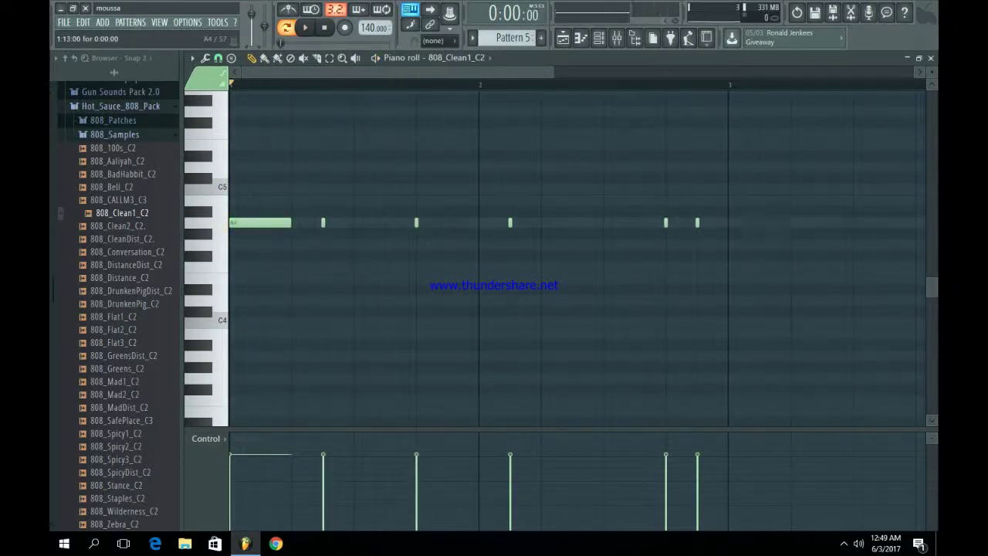
{"action": "left_click_drag", "start_coordinate": [419, 223], "coordinate": [439, 223]}
{"action": "key", "text": "space"}
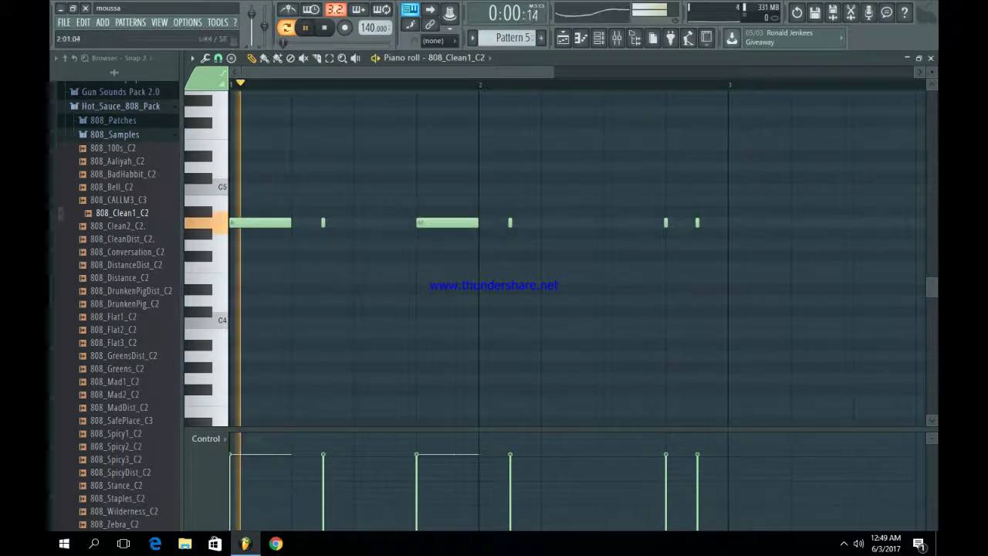
{"action": "left_click", "coordinate": [544, 245]}
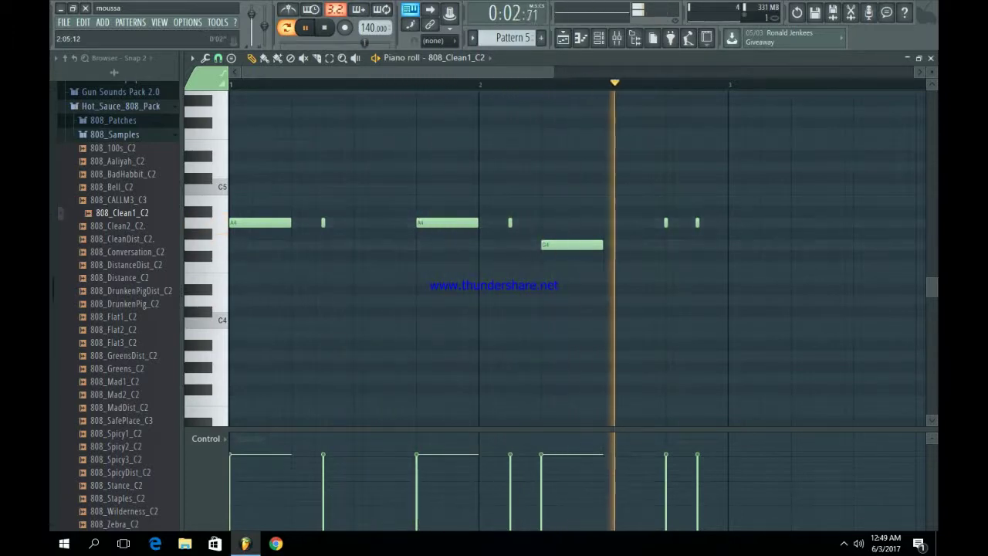
Place Pattern 5 on Track 6 of the playlist at bar 17 and repeat it up to bar 33 for eight clips
{"action": "key", "text": "F5"}
{"action": "left_click_drag", "start_coordinate": [592, 281], "coordinate": [582, 281]}
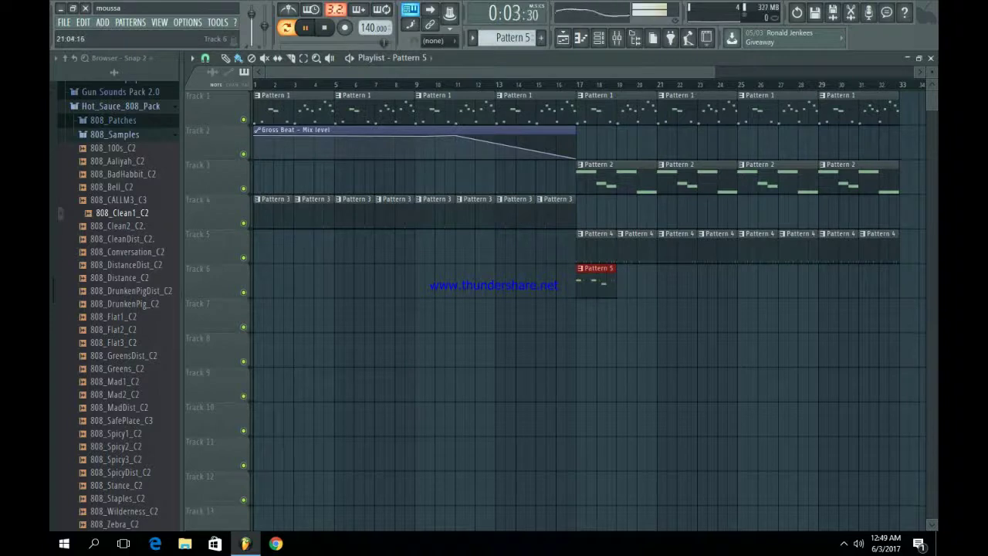
{"action": "key", "text": "ctrl+b"}
{"action": "key", "text": "ctrl+b"}
{"action": "key", "text": "ctrl+b"}
{"action": "key", "text": "ctrl+b"}
{"action": "key", "text": "ctrl+b"}
{"action": "key", "text": "ctrl+b"}
{"action": "key", "text": "ctrl+b"}
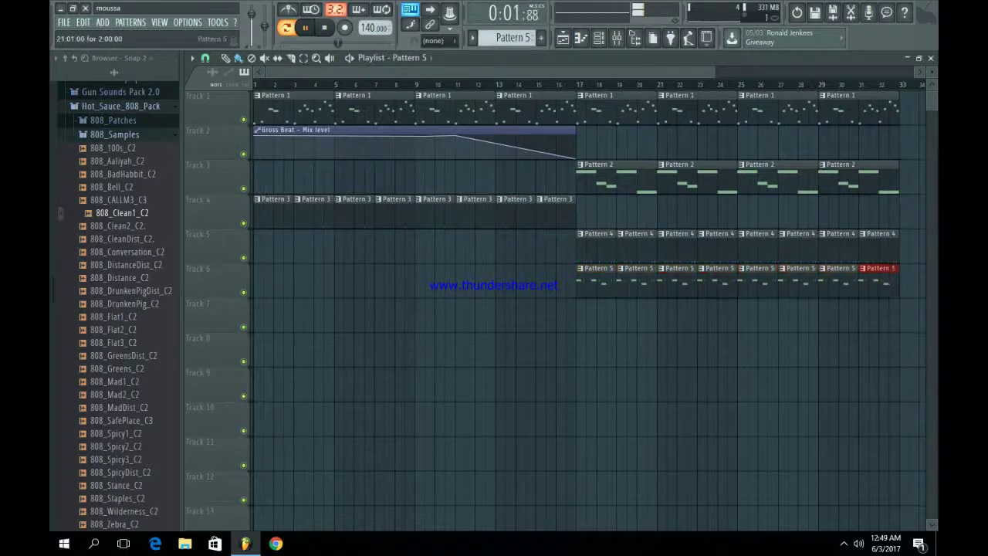
Make the Track 6 clip at bar 21 unique as Pattern 6 and raise its G4 note to A4
{"action": "left_click", "coordinate": [659, 268]}
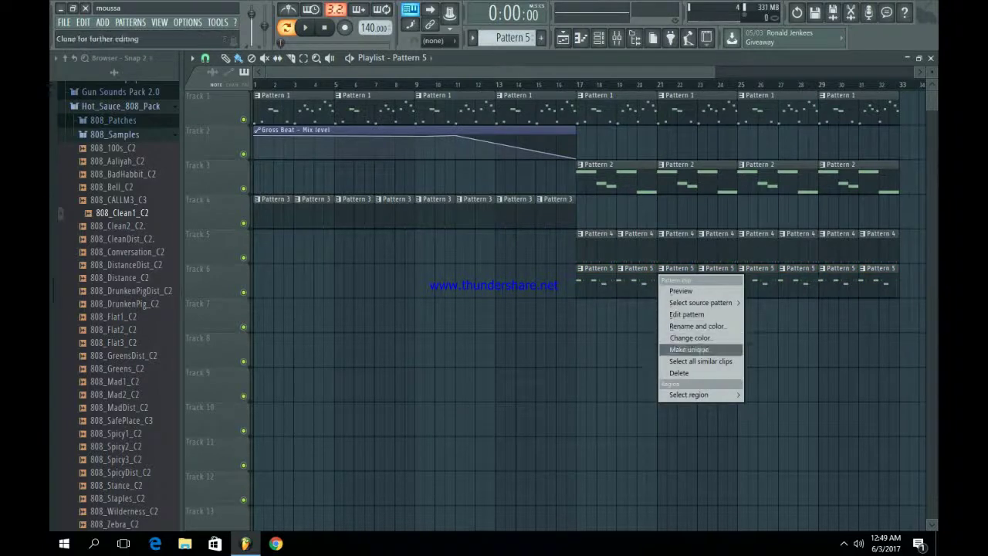
{"action": "left_click", "coordinate": [690, 349]}
{"action": "double_click", "coordinate": [678, 282]}
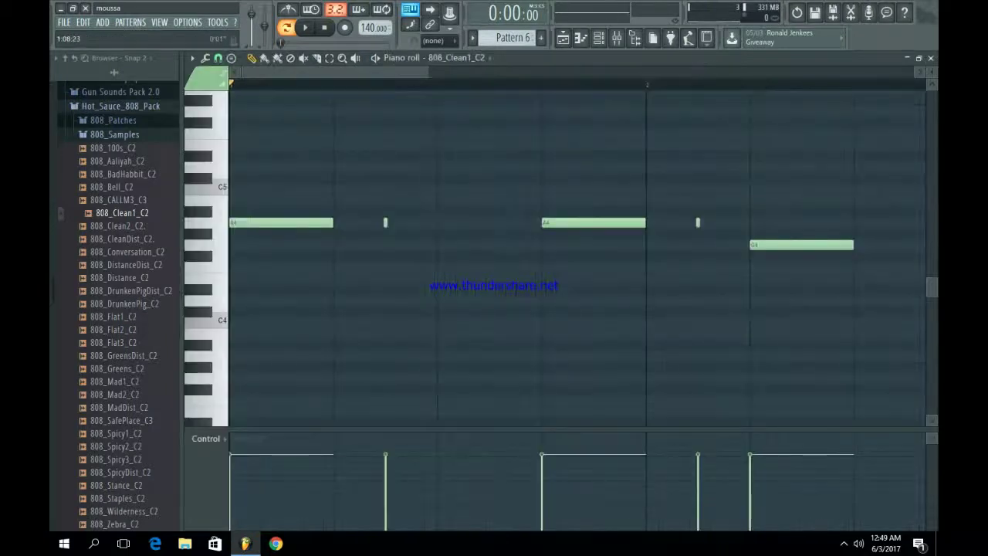
{"action": "scroll", "coordinate": [491, 198], "scroll_direction": "down", "scroll_amount": 3}
{"action": "left_click_drag", "start_coordinate": [561, 245], "coordinate": [562, 223]}
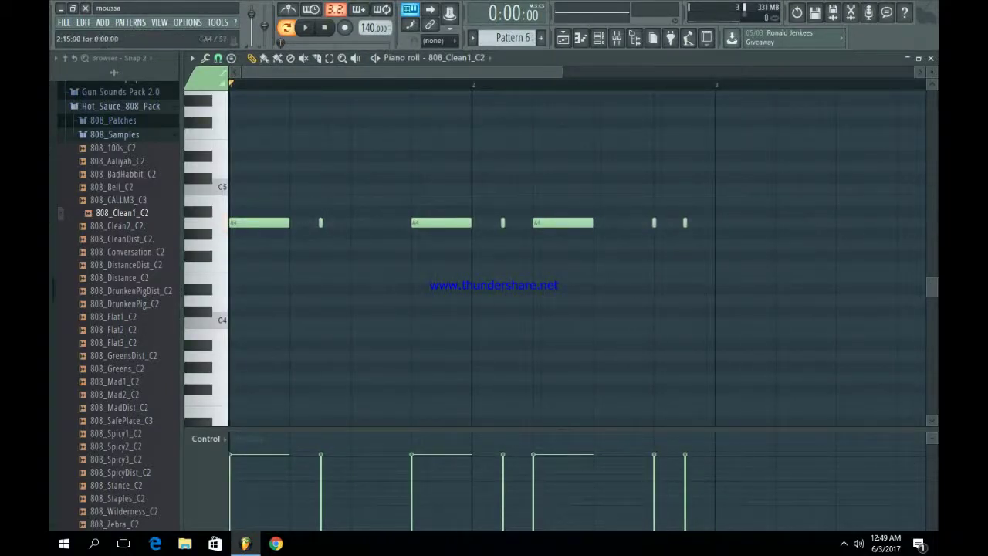
Extend Pattern 6's last A4 note to the end of bar 2 and add a 1.5-step E5 slide note above it
{"action": "left_click_drag", "start_coordinate": [706, 188], "coordinate": [714, 146]}
{"action": "key", "text": "space"}
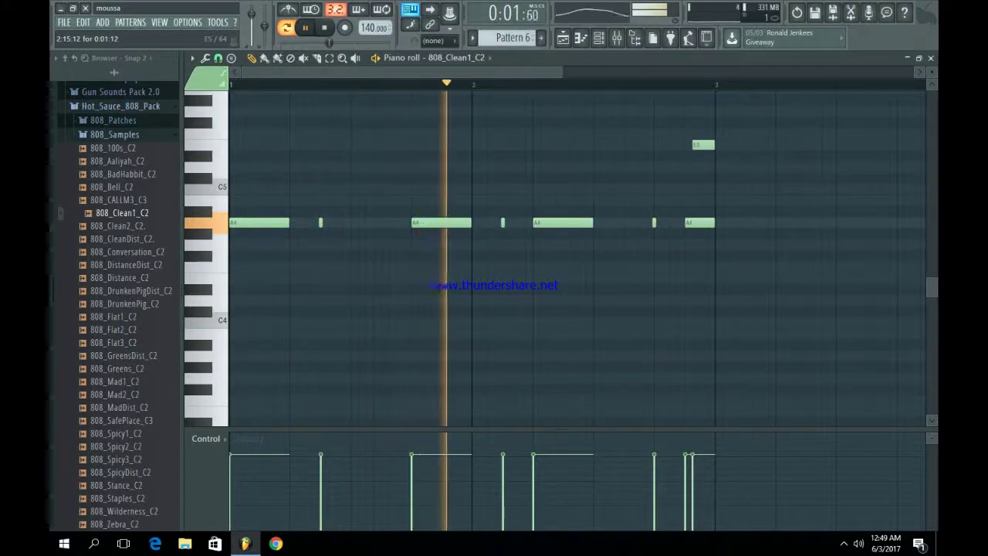
{"action": "double_click", "coordinate": [702, 145]}
{"action": "left_click", "coordinate": [423, 254]}
{"action": "left_click", "coordinate": [558, 341]}
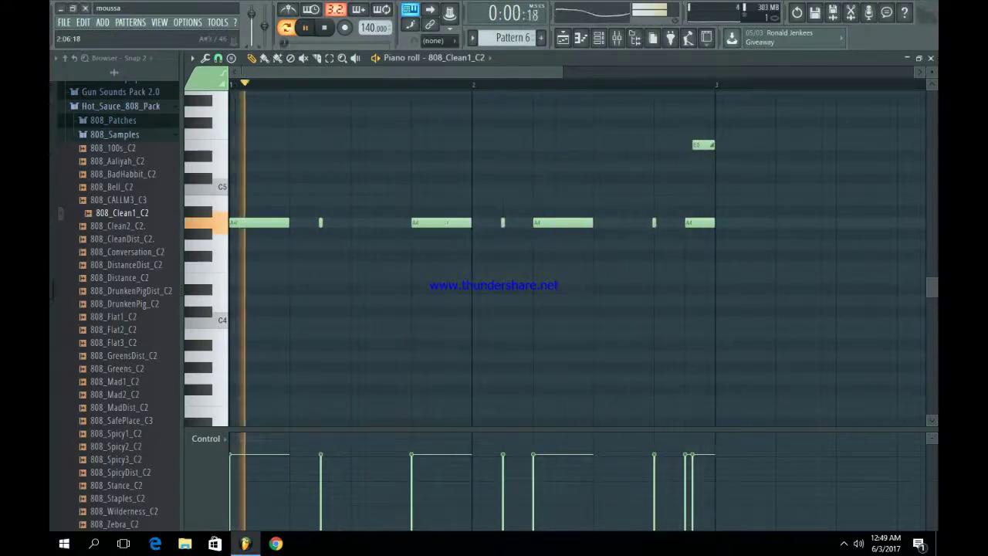
Replace the Pattern 5 clip at bar 27 on Track 6 of the playlist with Pattern 6
{"action": "key", "text": "F5"}
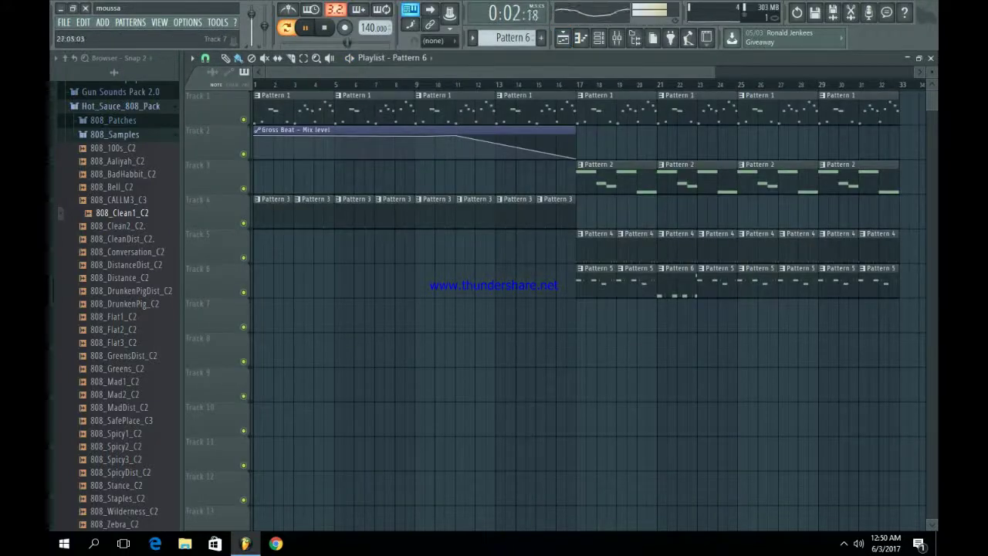
{"action": "right_click", "coordinate": [787, 283]}
{"action": "left_click_drag", "start_coordinate": [789, 313], "coordinate": [793, 284]}
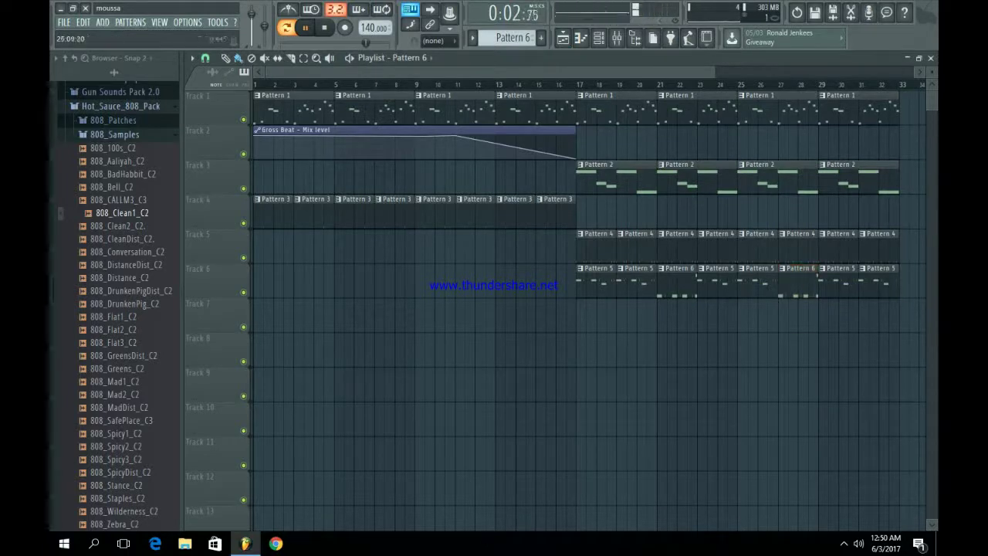
Stop playback and load Percs (8) from the 808 Mafia hi-hats and percs folder into a new channel
{"action": "left_click_drag", "start_coordinate": [715, 72], "coordinate": [852, 72]}
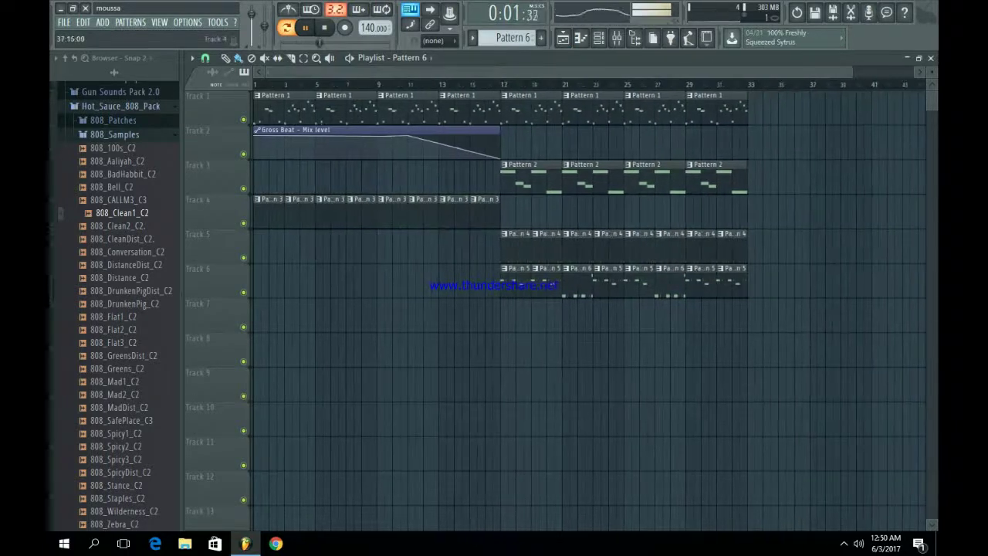
{"action": "key", "text": "space"}
{"action": "left_click", "coordinate": [114, 134]}
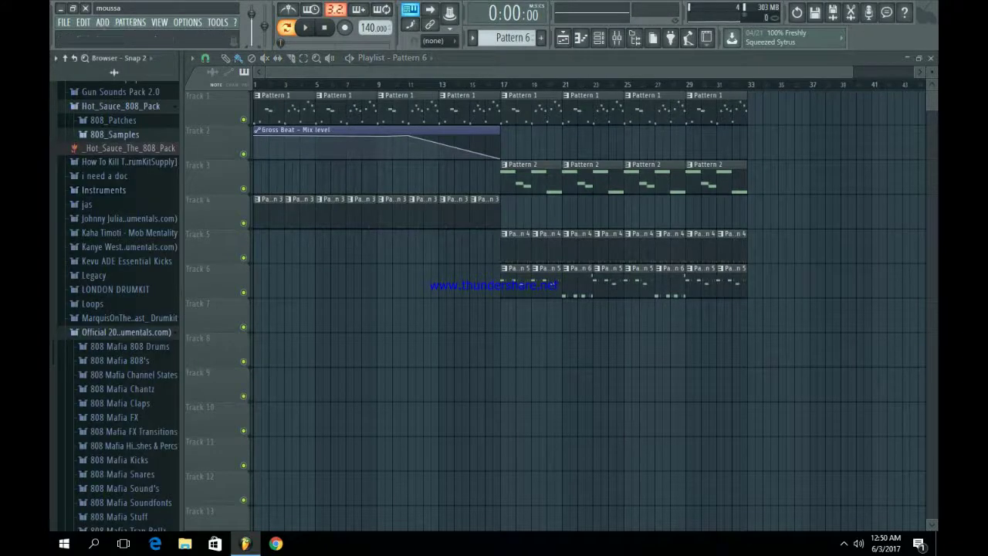
{"action": "scroll", "coordinate": [119, 309], "scroll_direction": "down", "scroll_amount": 4}
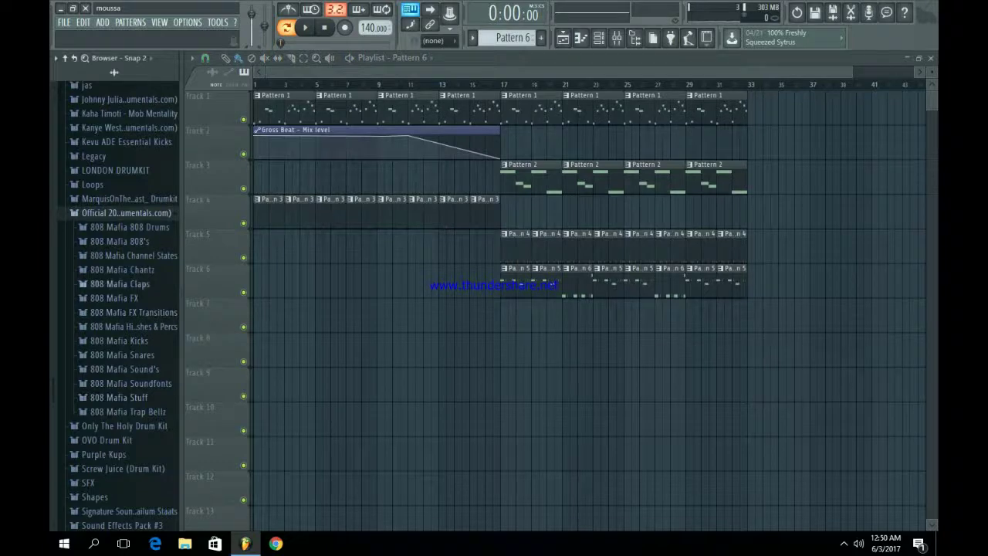
{"action": "left_click", "coordinate": [132, 326]}
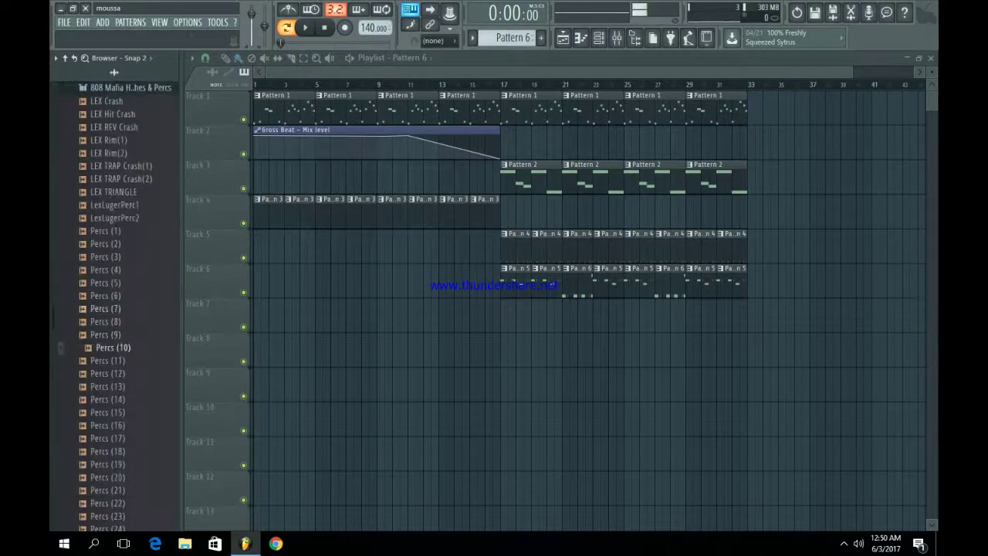
{"action": "left_click", "coordinate": [106, 321]}
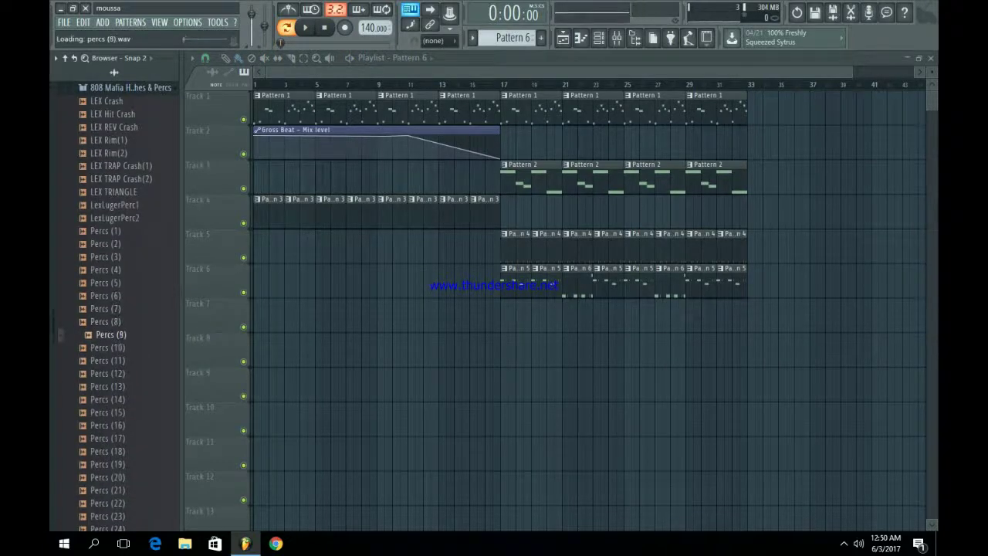
{"action": "right_click", "coordinate": [106, 321]}
{"action": "left_click", "coordinate": [164, 334]}
Audition other Percs samples in the same folder and load Percs (30) into a new channel
{"action": "left_click", "coordinate": [106, 257]}
{"action": "left_click", "coordinate": [106, 231]}
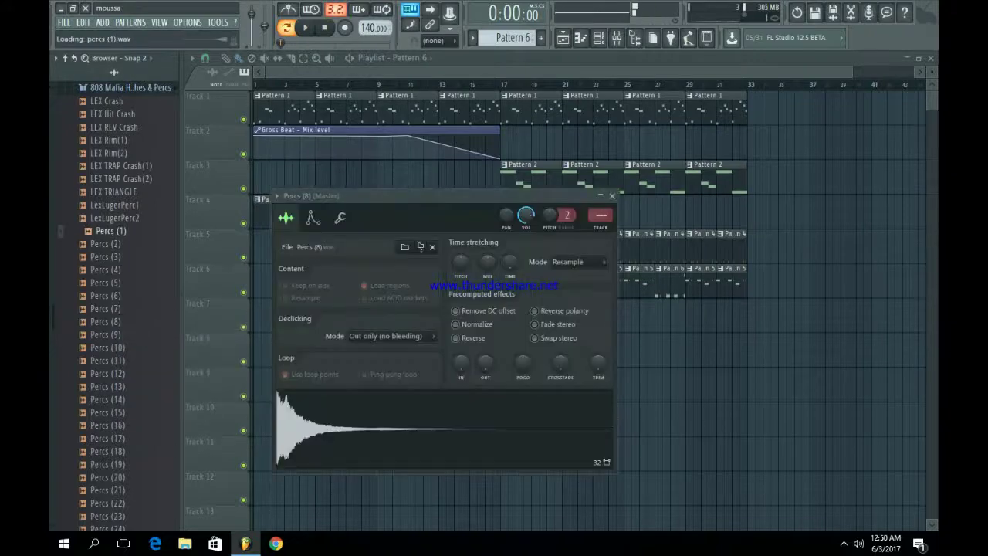
{"action": "left_click", "coordinate": [105, 322]}
{"action": "left_click", "coordinate": [107, 360]}
{"action": "scroll", "coordinate": [108, 335], "scroll_direction": "down", "scroll_amount": 4}
{"action": "left_click", "coordinate": [107, 335]}
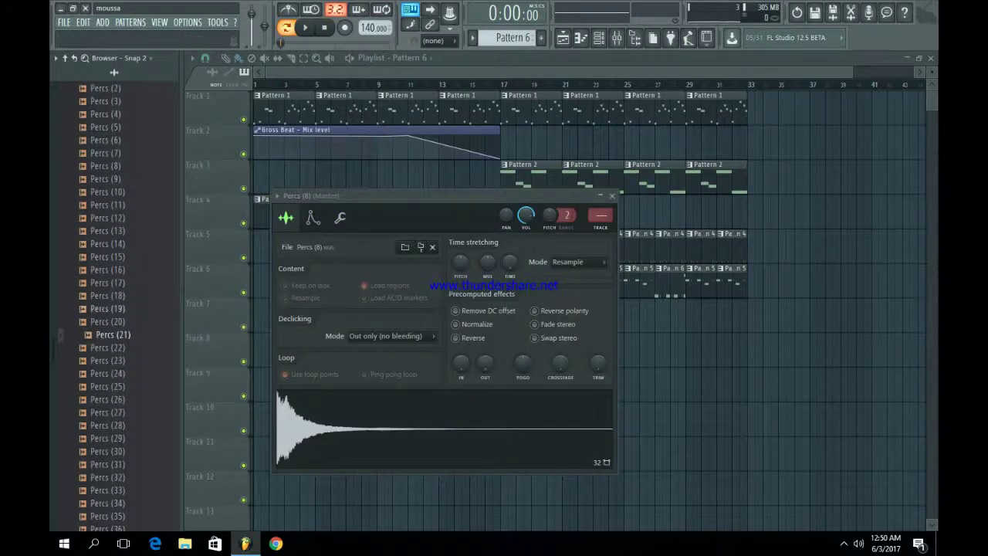
{"action": "left_click", "coordinate": [108, 309]}
{"action": "left_click", "coordinate": [108, 321]}
{"action": "left_click", "coordinate": [108, 308]}
{"action": "left_click", "coordinate": [107, 387]}
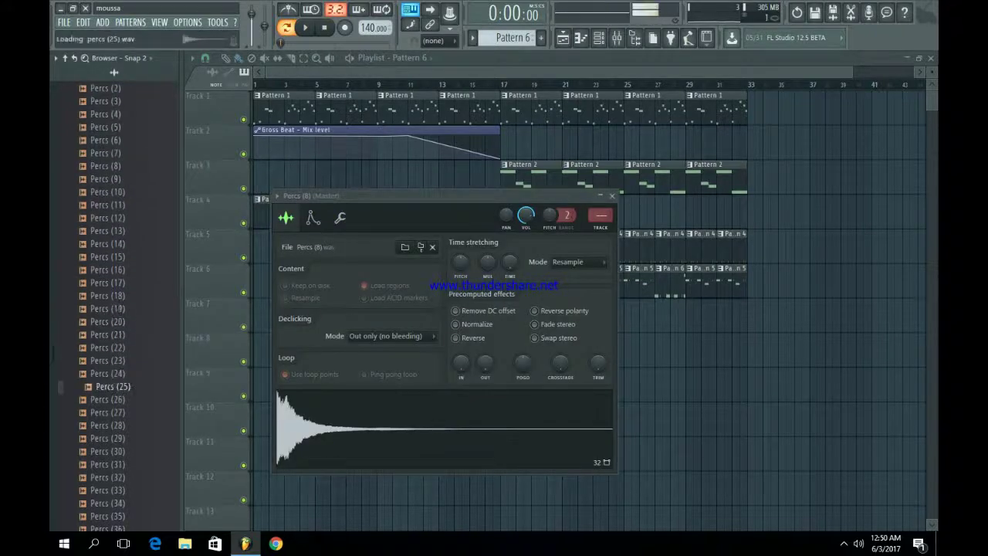
{"action": "key", "text": "Down"}
{"action": "key", "text": "Down"}
{"action": "key", "text": "Down"}
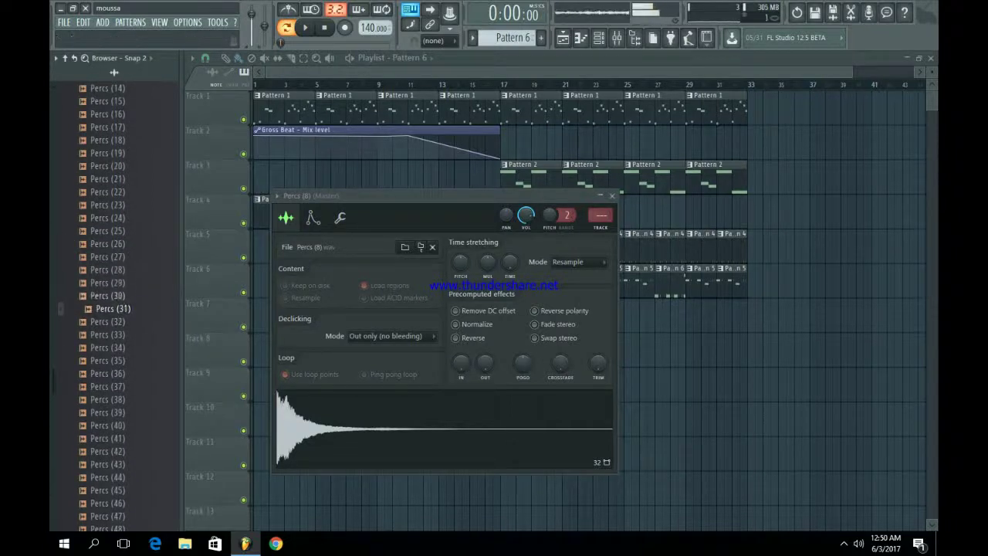
{"action": "right_click", "coordinate": [116, 293]}
{"action": "left_click", "coordinate": [162, 307]}
Audition the samples following Percs (30), down to Percs (52)
{"action": "key", "text": "Down"}
{"action": "key", "text": "Down"}
{"action": "key", "text": "Down"}
{"action": "key", "text": "Down"}
{"action": "key", "text": "Down"}
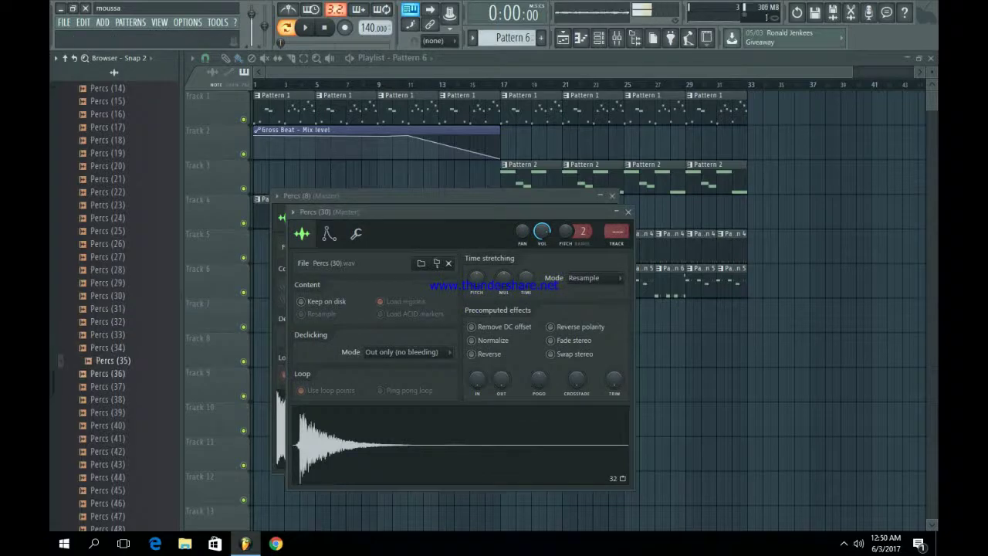
{"action": "key", "text": "Down"}
{"action": "key", "text": "Down"}
{"action": "key", "text": "Down"}
{"action": "key", "text": "Down"}
{"action": "key", "text": "Down"}
{"action": "key", "text": "Down"}
{"action": "key", "text": "Down"}
{"action": "key", "text": "Down"}
{"action": "key", "text": "Down"}
{"action": "key", "text": "Down"}
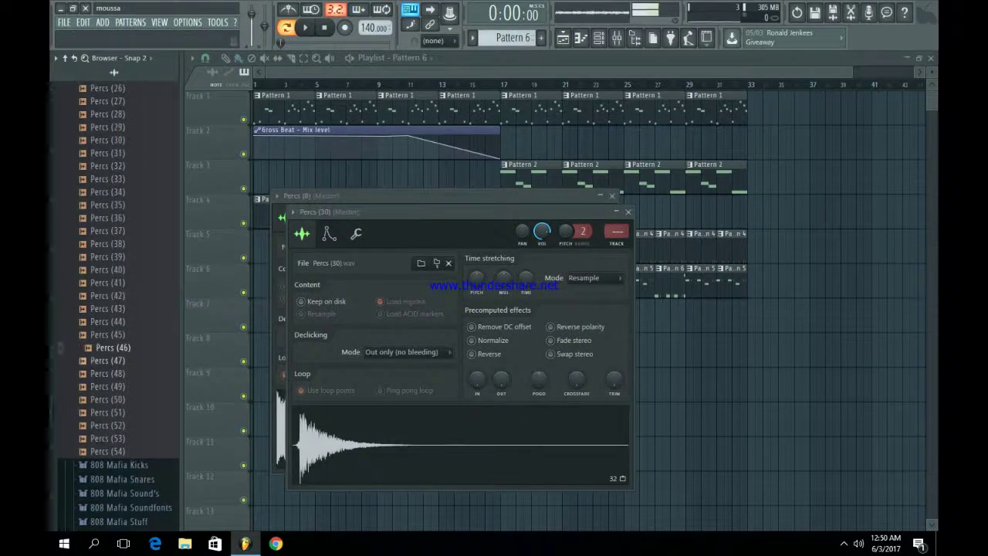
{"action": "key", "text": "Down"}
{"action": "key", "text": "Down"}
{"action": "key", "text": "Down"}
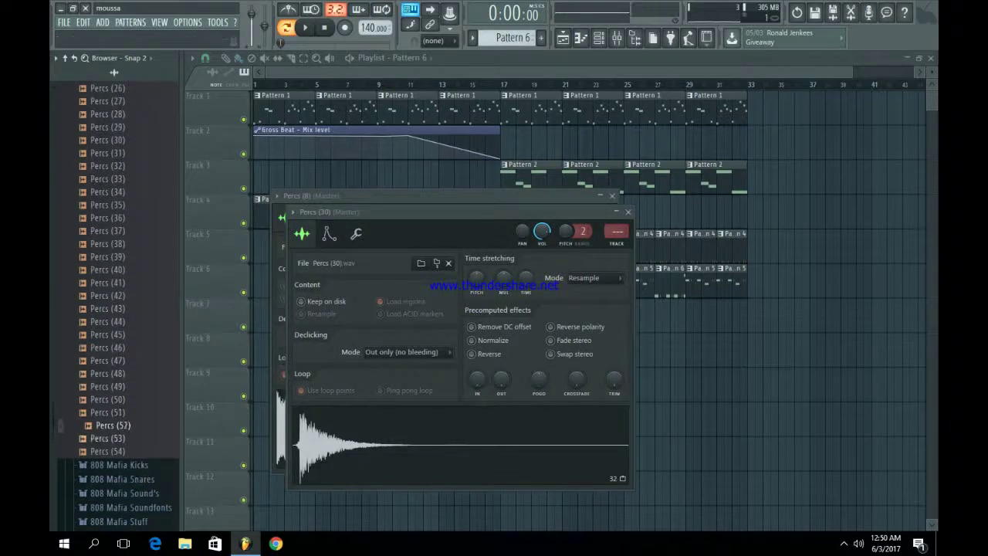
Return to the LEX samples at the start of the folder and load LEX Hit Crash into a new channel
{"action": "key", "text": "Up"}
{"action": "key", "text": "Up"}
{"action": "key", "text": "Up"}
{"action": "key", "text": "Up"}
{"action": "key", "text": "Up"}
{"action": "key", "text": "Up"}
{"action": "key", "text": "Up"}
{"action": "key", "text": "Up"}
{"action": "key", "text": "Up"}
{"action": "key", "text": "Up"}
{"action": "key", "text": "Up"}
{"action": "key", "text": "Up"}
{"action": "key", "text": "Up"}
{"action": "key", "text": "Up"}
{"action": "key", "text": "Up"}
{"action": "key", "text": "Up"}
{"action": "key", "text": "Up"}
{"action": "key", "text": "Up"}
{"action": "key", "text": "Up"}
{"action": "key", "text": "Up"}
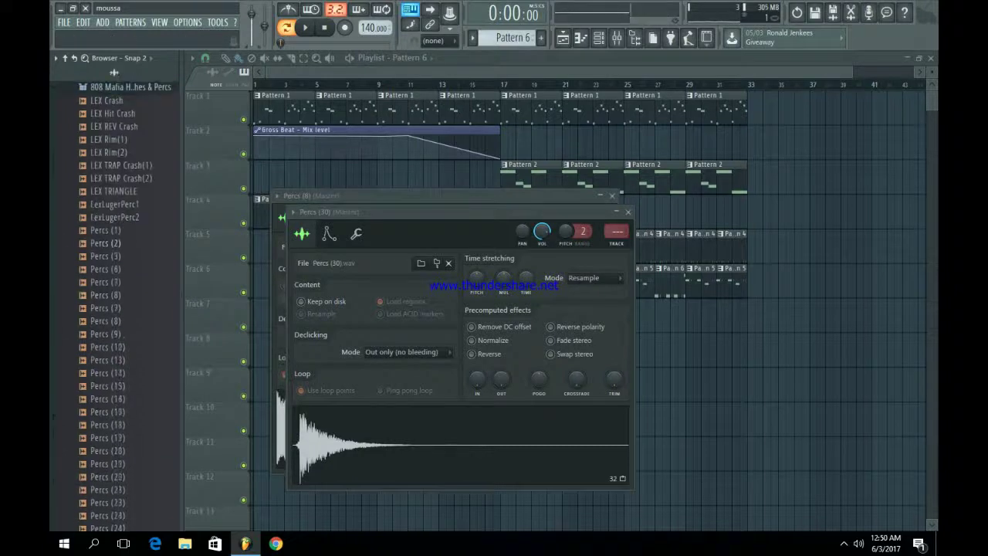
{"action": "key", "text": "Down"}
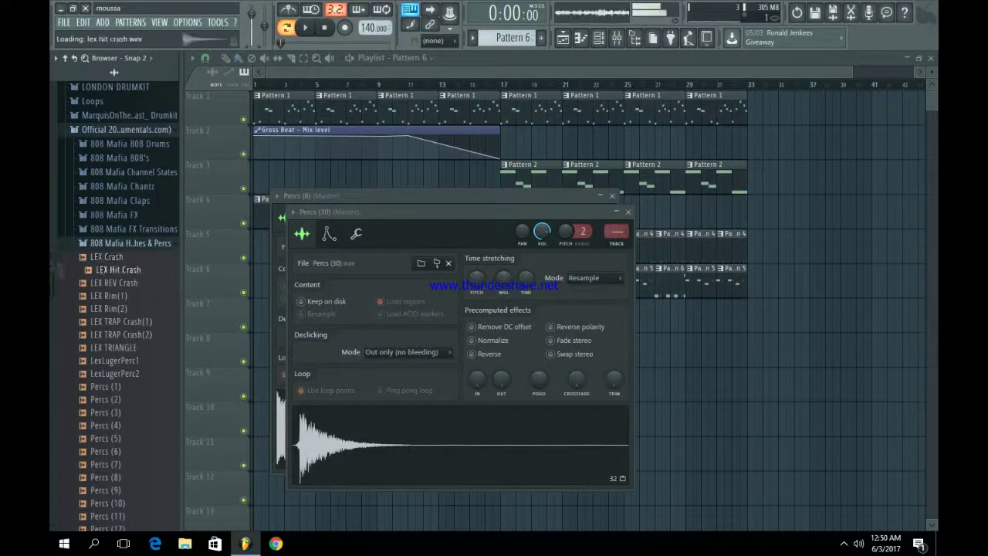
{"action": "key", "text": "Down"}
{"action": "key", "text": "Up"}
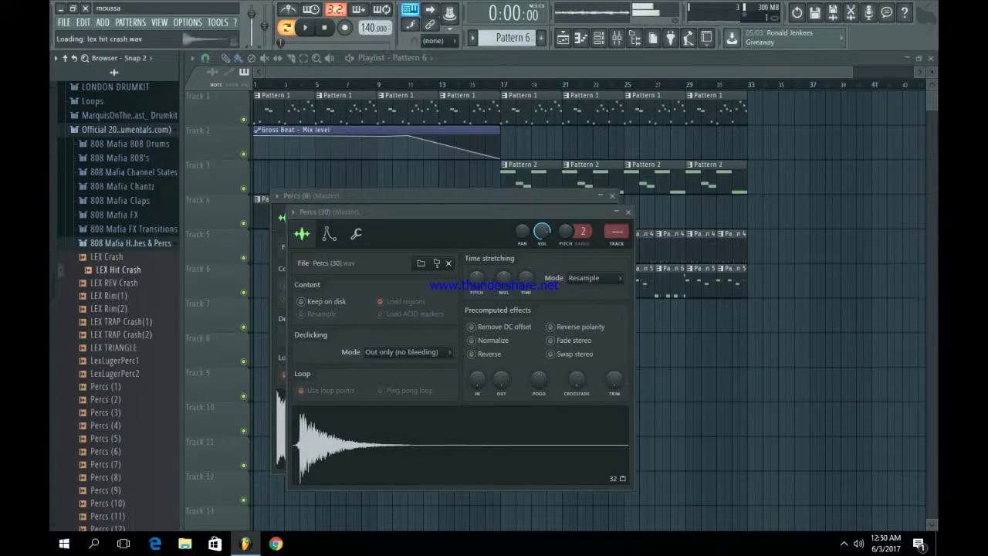
{"action": "right_click", "coordinate": [123, 267]}
{"action": "left_click", "coordinate": [170, 282]}
Close the 808 Mafia kit folders and audition the hi-hats in the Dmarch - Immunity kit
{"action": "left_click", "coordinate": [123, 244]}
{"action": "left_click", "coordinate": [123, 130]}
{"action": "scroll", "coordinate": [124, 132], "scroll_direction": "up", "scroll_amount": 7}
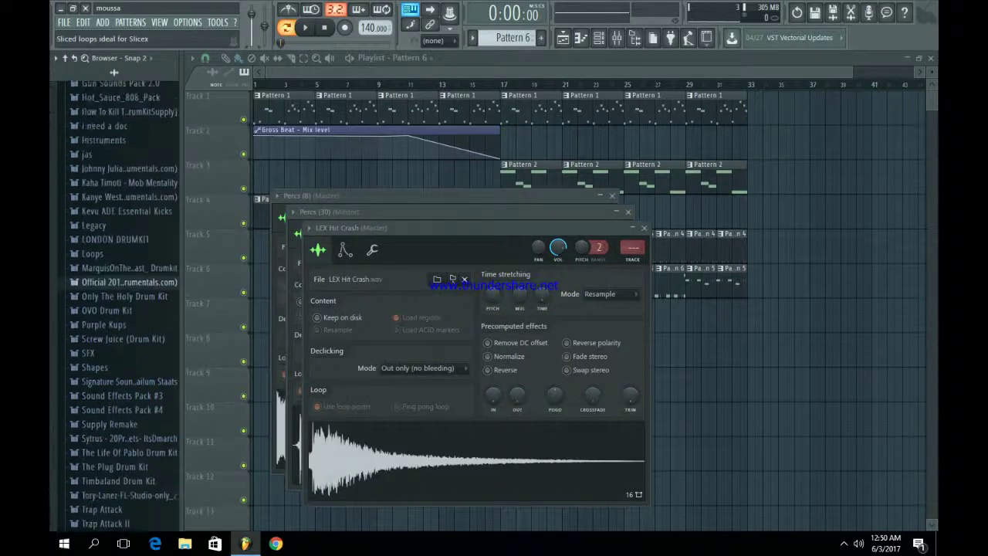
{"action": "scroll", "coordinate": [138, 213], "scroll_direction": "up", "scroll_amount": 4}
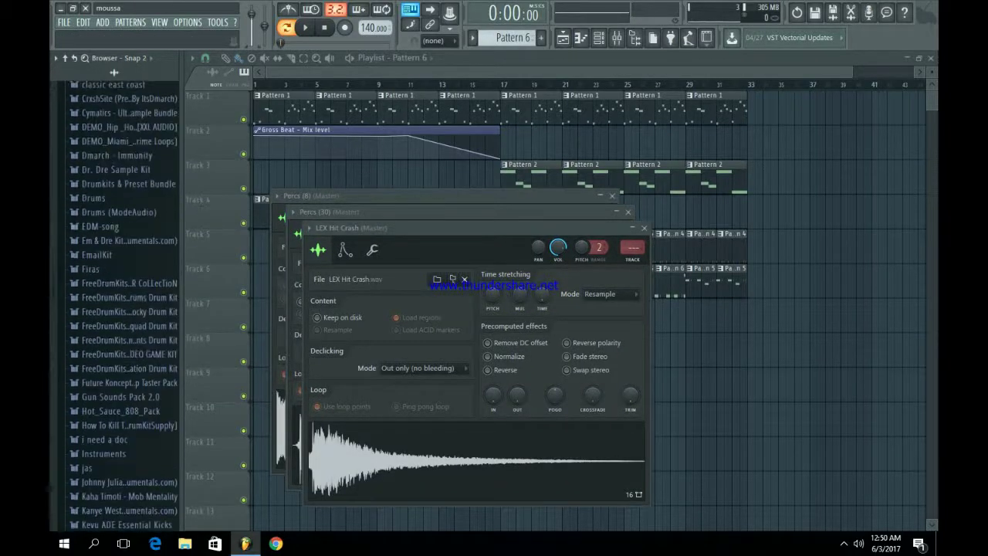
{"action": "left_click", "coordinate": [116, 156]}
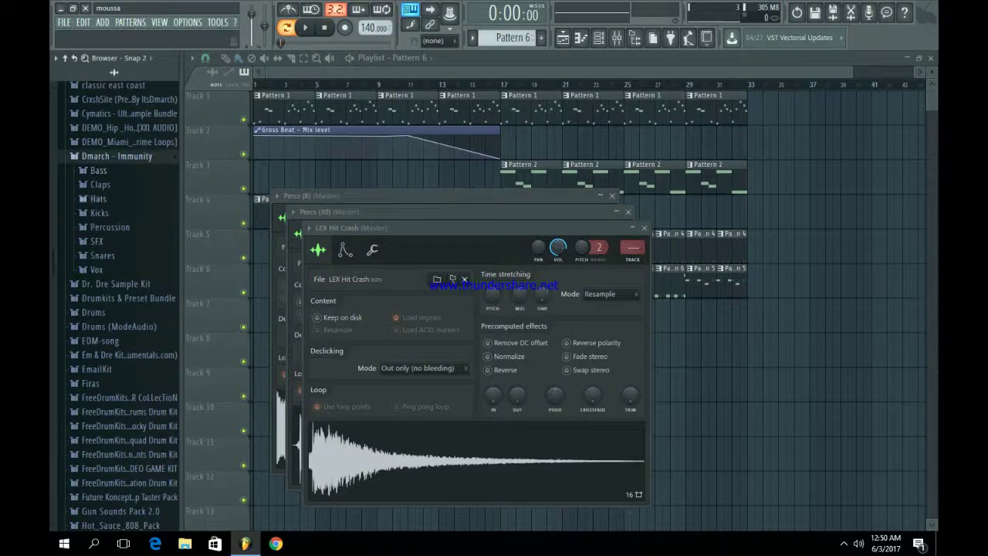
{"action": "left_click", "coordinate": [98, 199]}
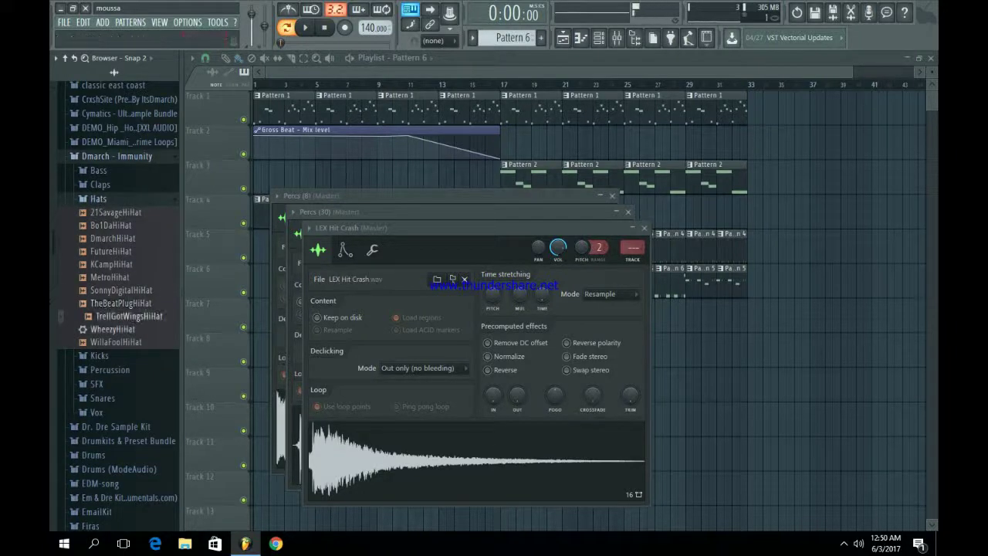
{"action": "left_click", "coordinate": [98, 198]}
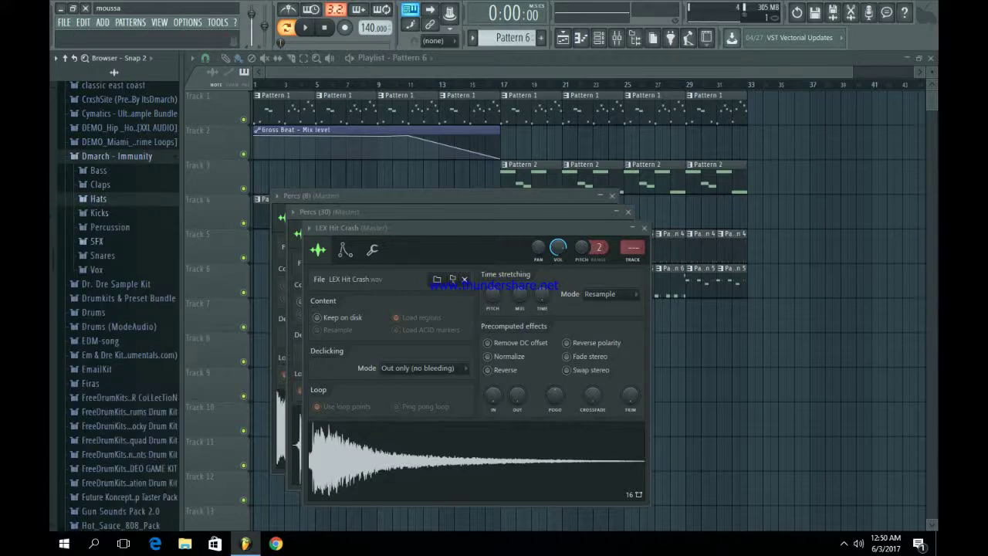
Audition the Dmarch - Immunity percussion samples, including 21SavagePerc and ZaytovenPerc, and close the kit folder
{"action": "left_click", "coordinate": [110, 227]}
{"action": "left_click", "coordinate": [105, 292]}
{"action": "left_click", "coordinate": [120, 267]}
{"action": "left_click", "coordinate": [119, 241]}
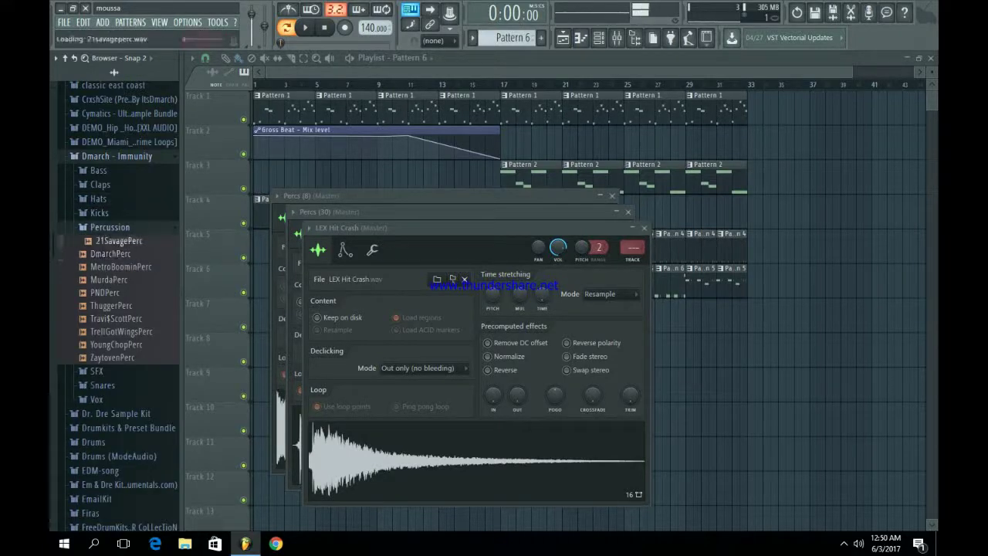
{"action": "left_click", "coordinate": [116, 319]}
{"action": "left_click", "coordinate": [120, 332]}
{"action": "left_click", "coordinate": [116, 345]}
{"action": "left_click", "coordinate": [116, 358]}
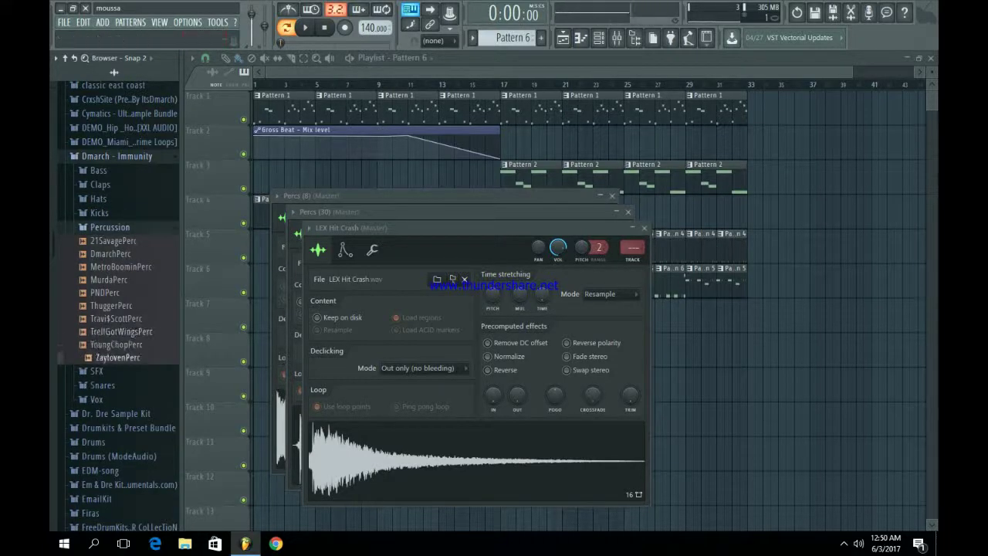
{"action": "left_click", "coordinate": [117, 156]}
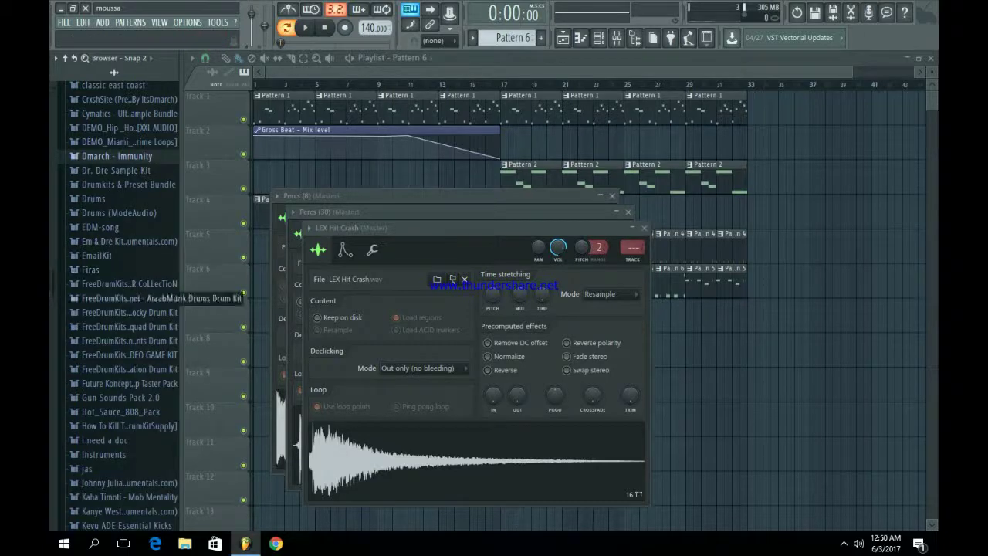
Look through the FreeDrumKits.net folders and the Drums folder of the How To Kill The Devil kit for percussion sounds
{"action": "left_click", "coordinate": [123, 298]}
{"action": "left_click", "coordinate": [123, 88]}
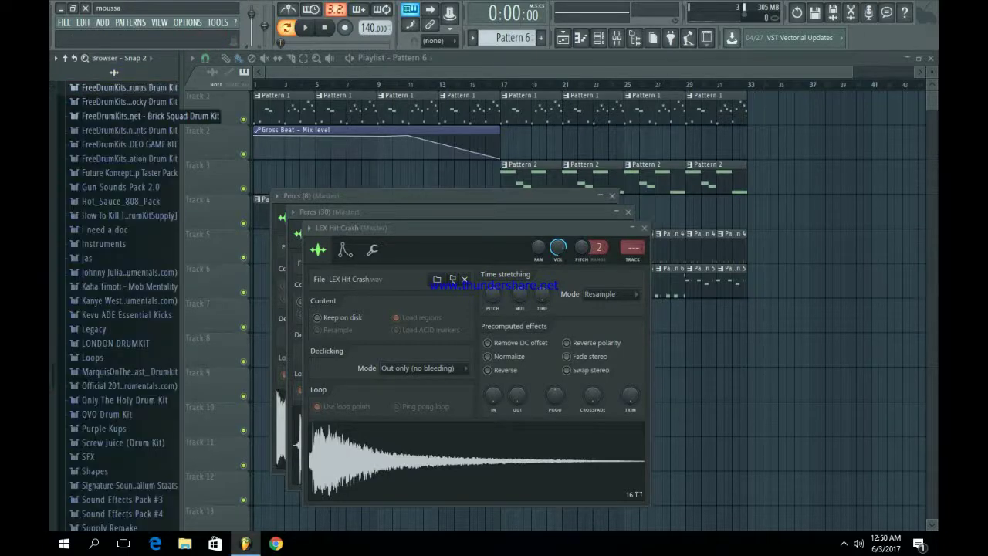
{"action": "left_click", "coordinate": [123, 115]}
{"action": "left_click", "coordinate": [123, 116]}
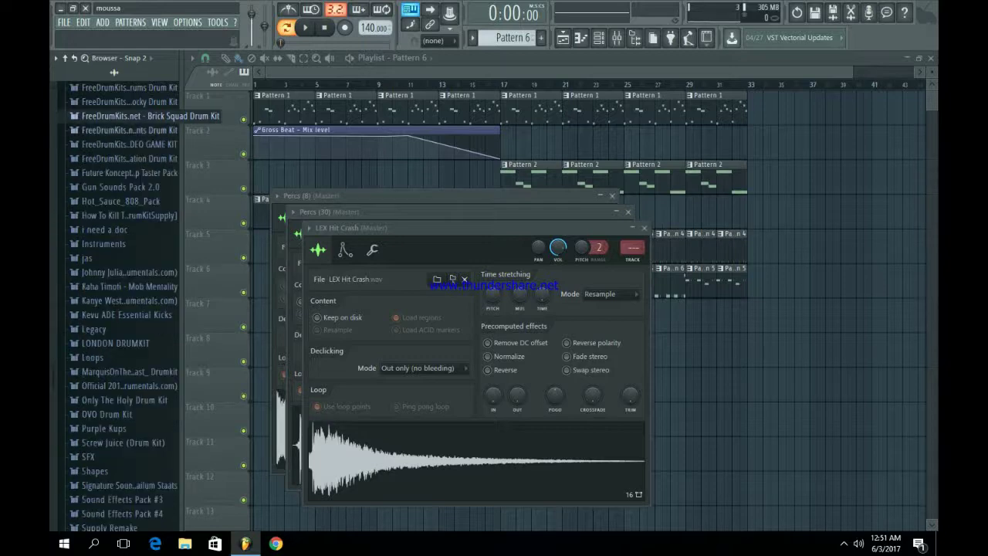
{"action": "left_click", "coordinate": [124, 216]}
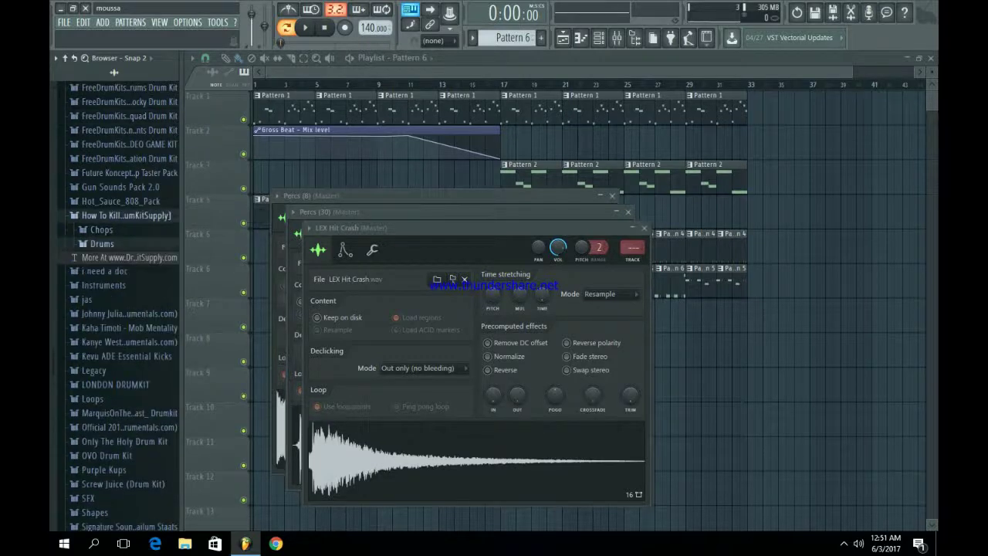
{"action": "left_click", "coordinate": [102, 243]}
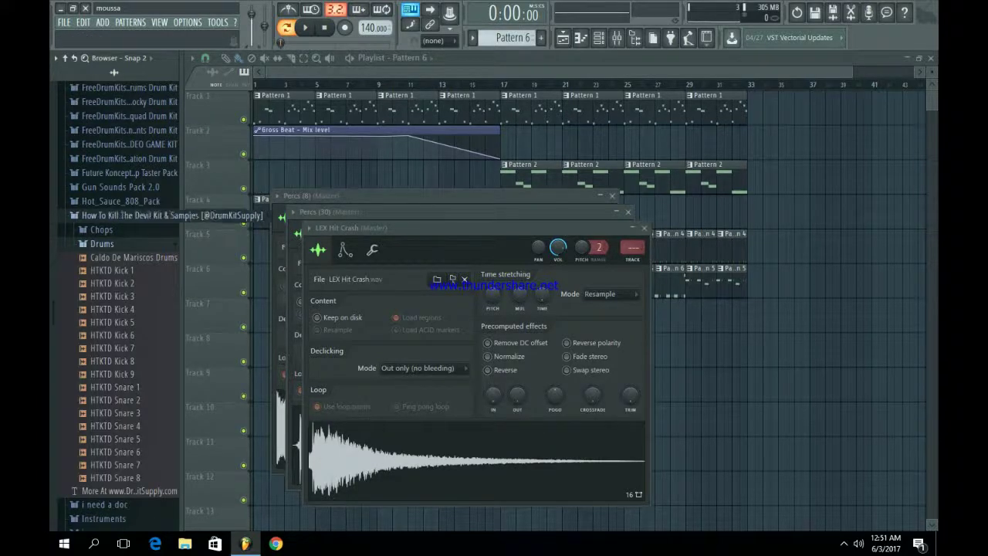
{"action": "left_click", "coordinate": [123, 216]}
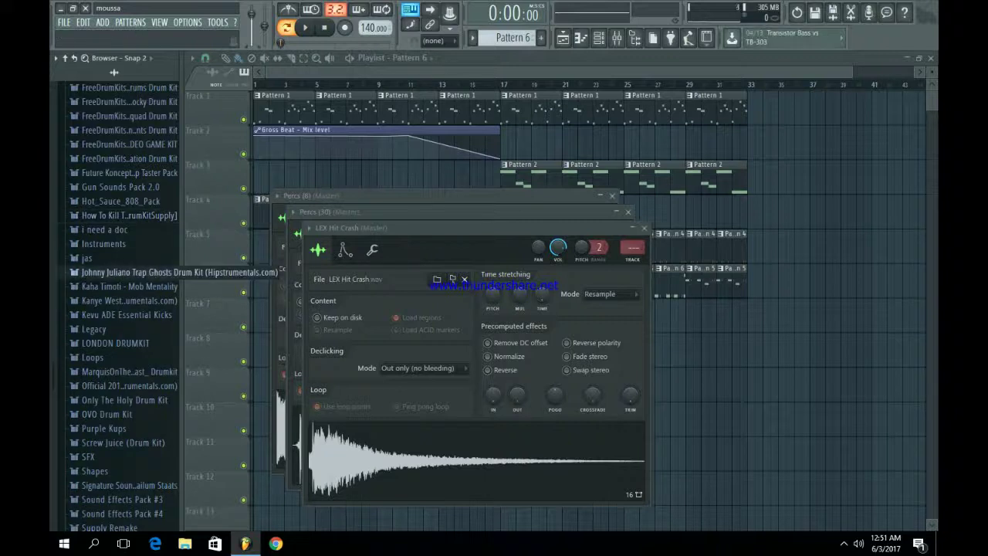
Audition the hats in the Trap Ghosts Drum Kit through to the Hat sample, and close the kit folder
{"action": "left_click", "coordinate": [124, 272]}
{"action": "left_click", "coordinate": [98, 314]}
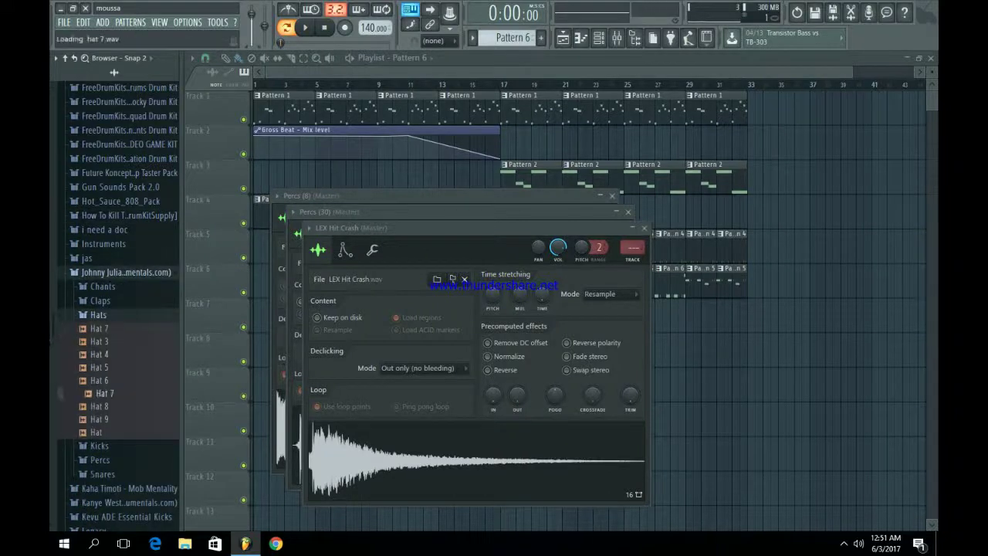
{"action": "key", "text": "Down"}
{"action": "key", "text": "Down"}
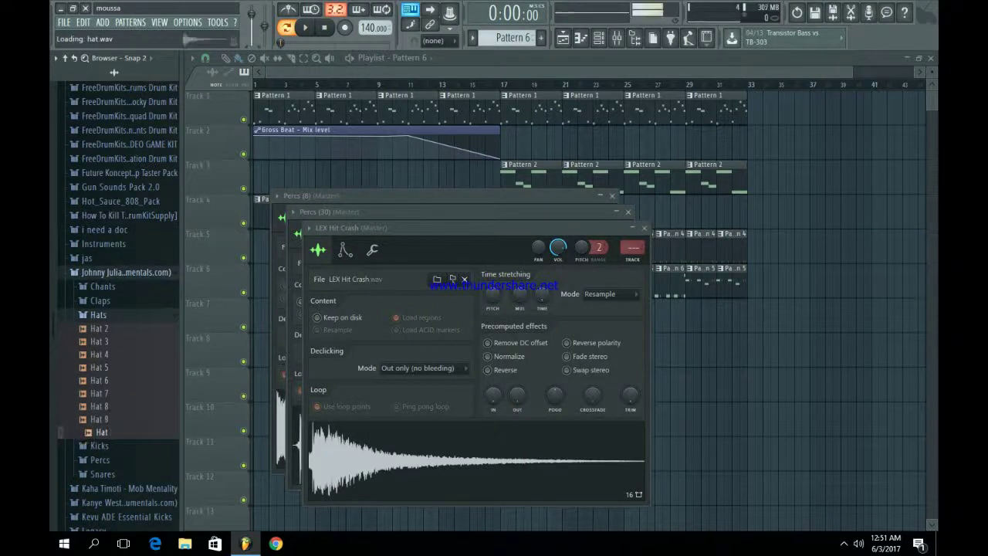
{"action": "left_click", "coordinate": [124, 273]}
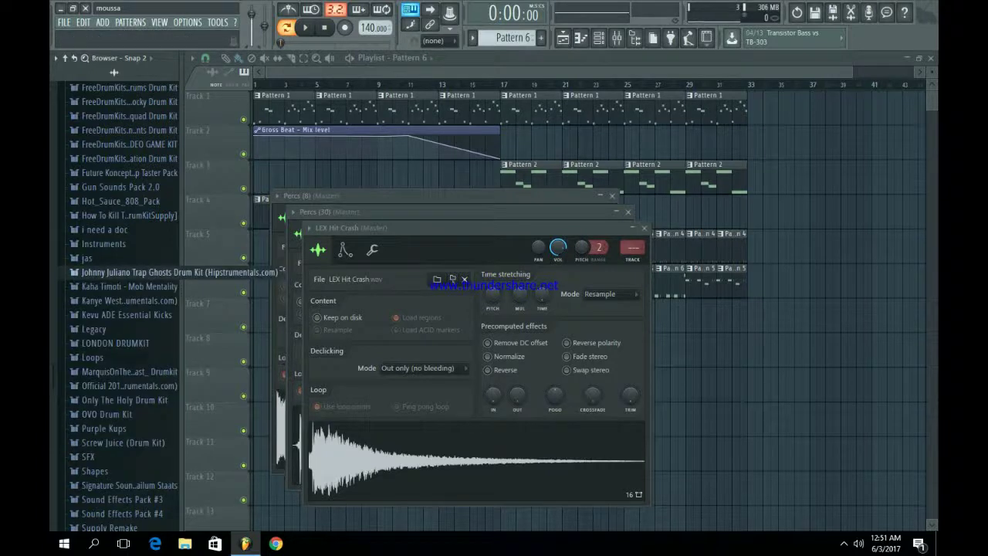
Audition percussion samples in the LONDON DRUMKIT, including Atlantic open and Atlantic Hat, and close the kit folder
{"action": "scroll", "coordinate": [116, 308], "scroll_direction": "down", "scroll_amount": 4}
{"action": "left_click", "coordinate": [116, 188]}
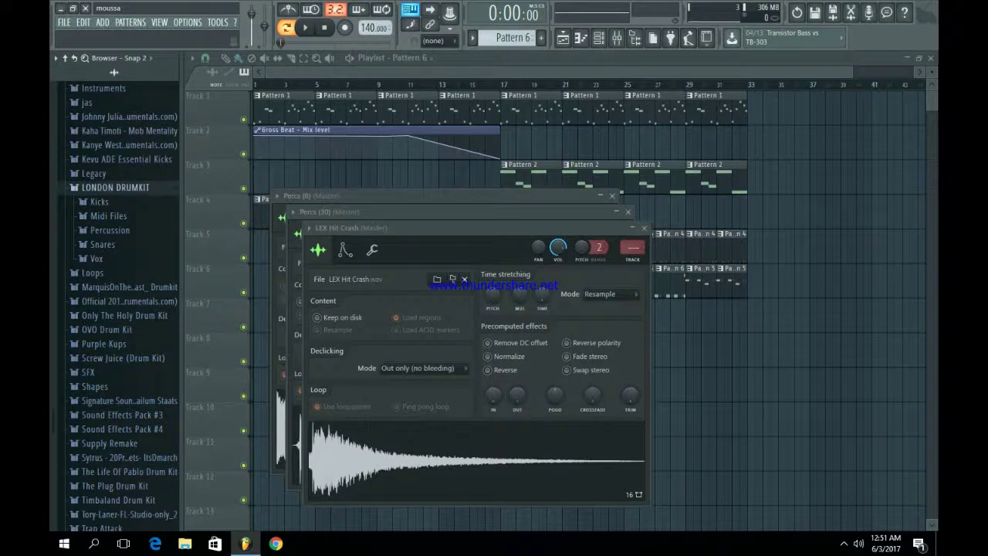
{"action": "left_click", "coordinate": [110, 230]}
{"action": "left_click", "coordinate": [110, 309]}
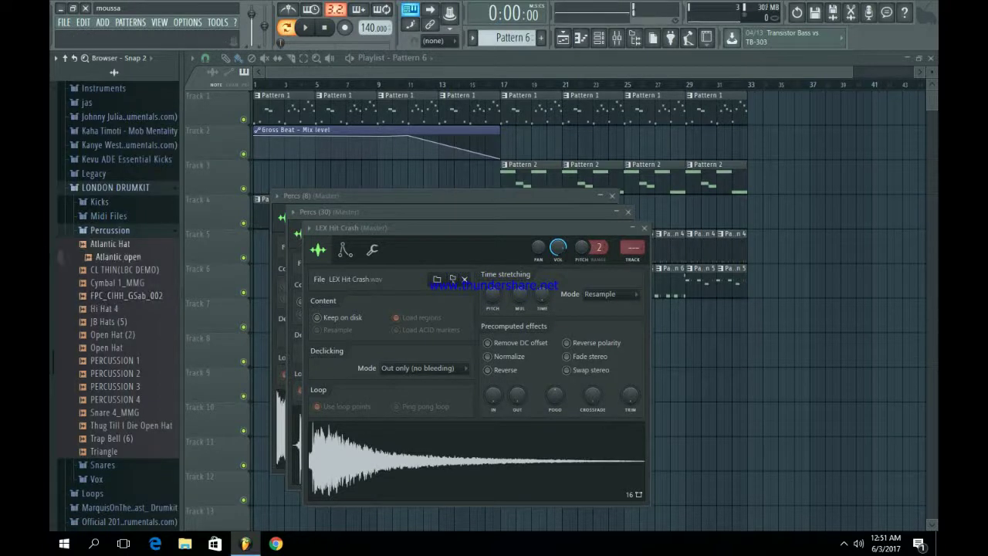
{"action": "left_click", "coordinate": [110, 244]}
{"action": "left_click", "coordinate": [116, 400]}
{"action": "left_click", "coordinate": [115, 188]}
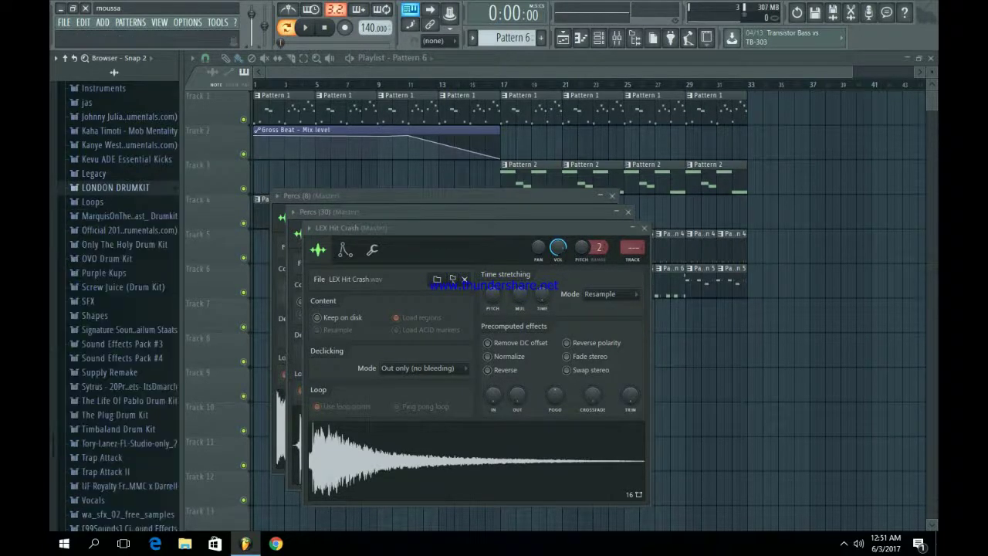
Audition the hihat samples in the MarquisOnTheBeat Westcoast drum kit, working down the list to Hihat 42
{"action": "left_click", "coordinate": [116, 215]}
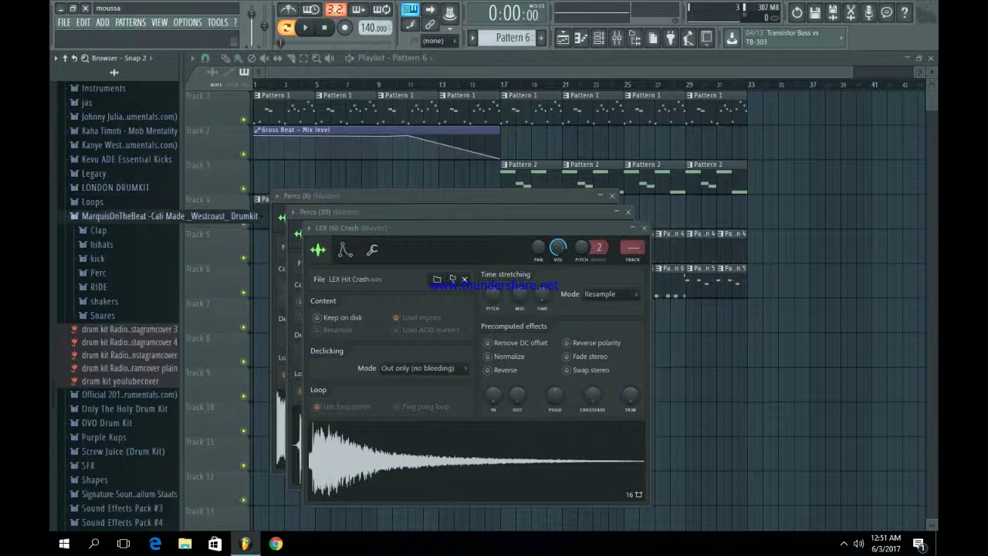
{"action": "left_click", "coordinate": [102, 244]}
{"action": "left_click", "coordinate": [115, 304]}
{"action": "left_click", "coordinate": [115, 266]}
{"action": "left_click", "coordinate": [116, 394]}
{"action": "scroll", "coordinate": [116, 392], "scroll_direction": "down", "scroll_amount": 1}
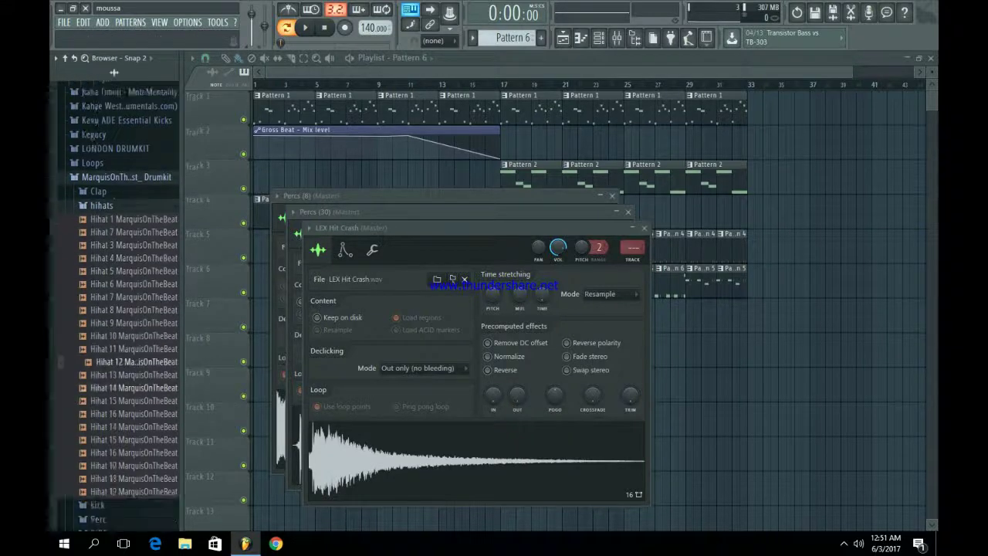
{"action": "scroll", "coordinate": [115, 387], "scroll_direction": "down", "scroll_amount": 3}
{"action": "left_click", "coordinate": [124, 330]}
{"action": "left_click", "coordinate": [124, 356]}
{"action": "left_click", "coordinate": [124, 369]}
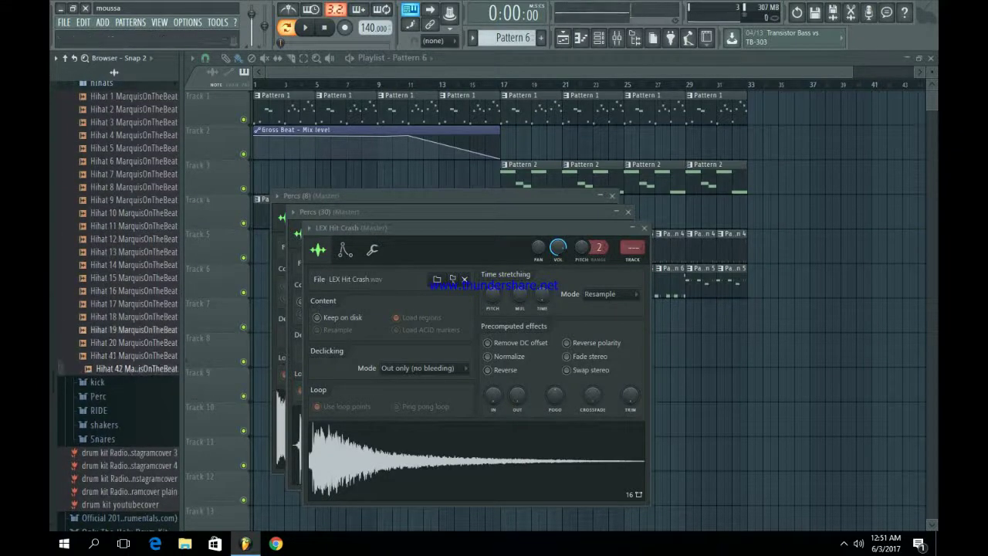
Replay earlier MarquisOnTheBeat hihats back up to Hihat 8, and close the kit folder
{"action": "left_click", "coordinate": [124, 330]}
{"action": "left_click", "coordinate": [123, 253]}
{"action": "left_click", "coordinate": [124, 226]}
{"action": "left_click", "coordinate": [123, 187]}
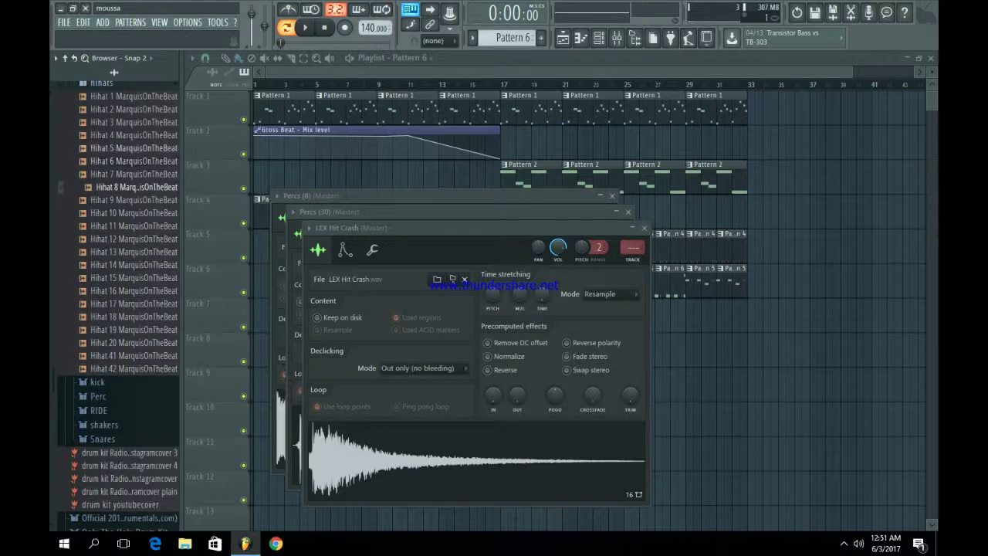
{"action": "scroll", "coordinate": [120, 193], "scroll_direction": "up", "scroll_amount": 4}
{"action": "left_click", "coordinate": [102, 238]}
{"action": "left_click", "coordinate": [123, 210]}
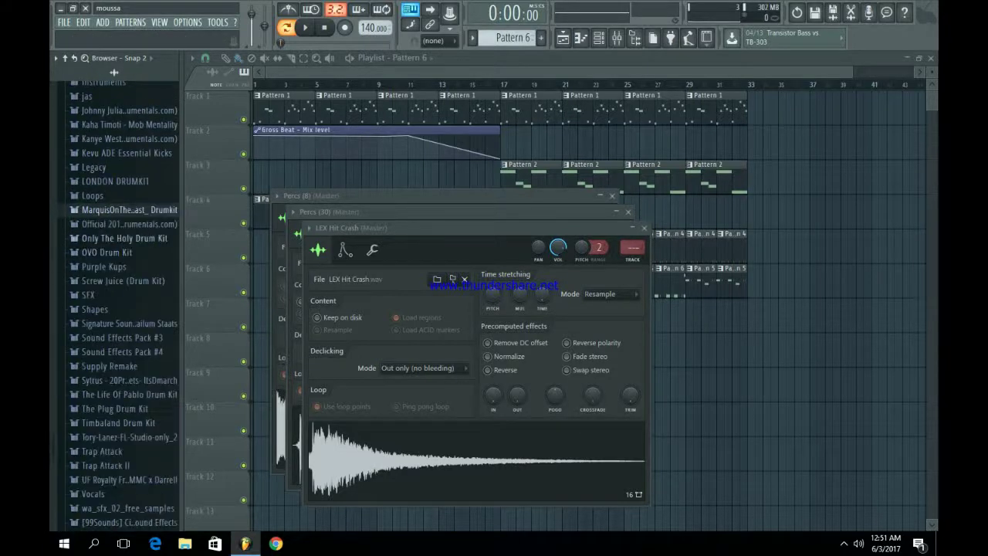
Audition the open and closed hihats in the OVO Drum Kit, including You&6 Hat 2, Ophat (Acoustic-2) and Ophat (Electric)
{"action": "left_click", "coordinate": [108, 252]}
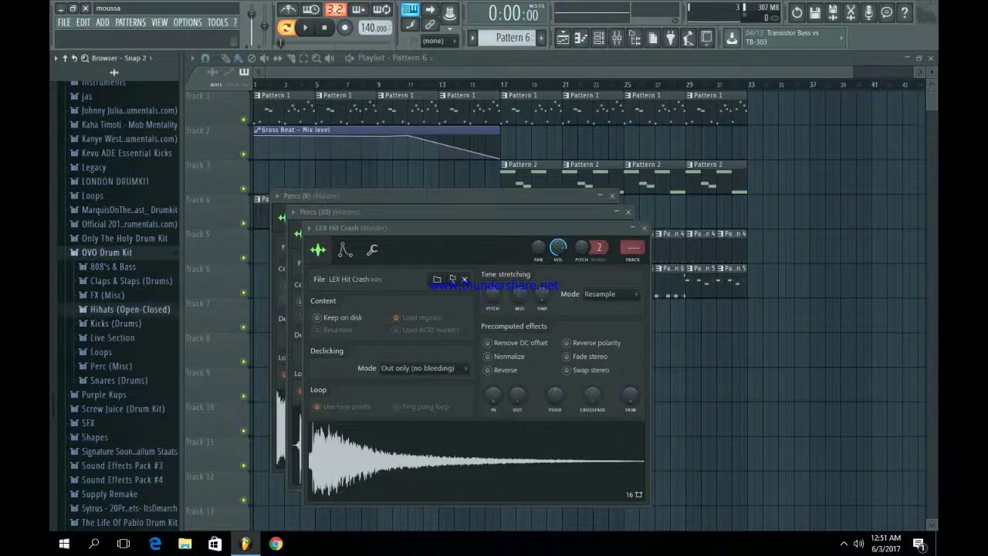
{"action": "left_click", "coordinate": [129, 310]}
{"action": "left_click", "coordinate": [115, 336]}
{"action": "left_click", "coordinate": [111, 324]}
{"action": "left_click", "coordinate": [124, 453]}
{"action": "left_click", "coordinate": [115, 465]}
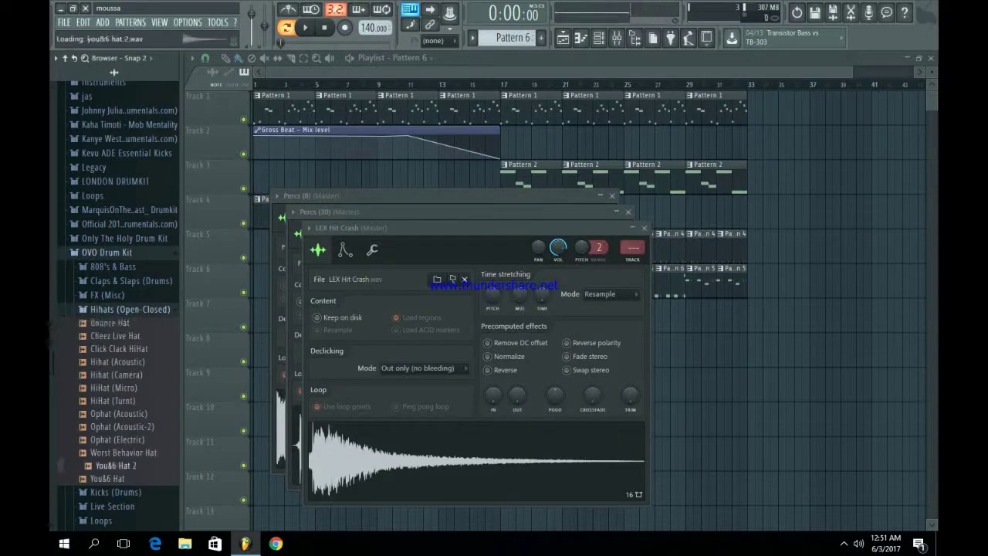
{"action": "left_click", "coordinate": [122, 427]}
{"action": "left_click", "coordinate": [122, 440]}
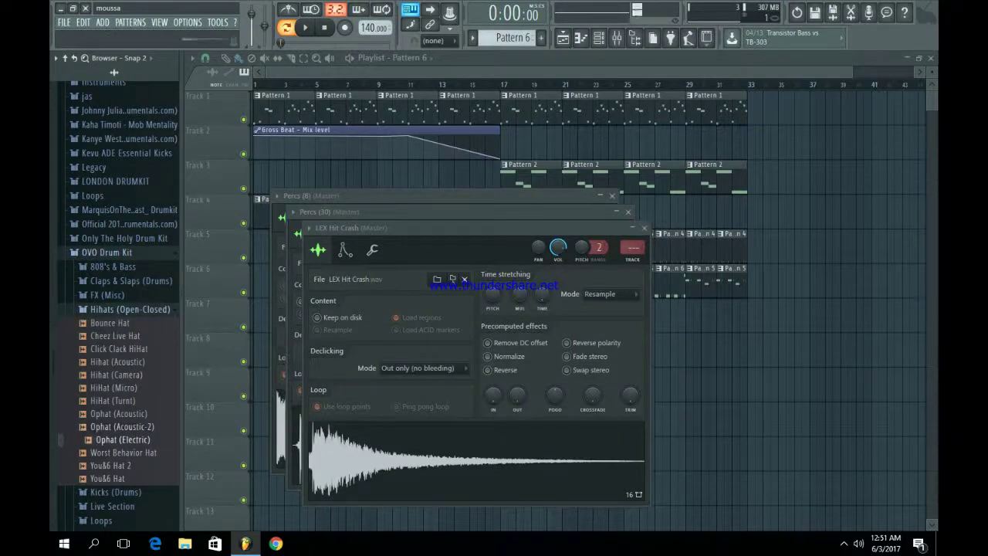
{"action": "key", "text": "Up"}
{"action": "key", "text": "Up"}
Load the Ophat (Electric) sample into a new channel, and close the kit folder and all open sampler windows
{"action": "right_click", "coordinate": [115, 440]}
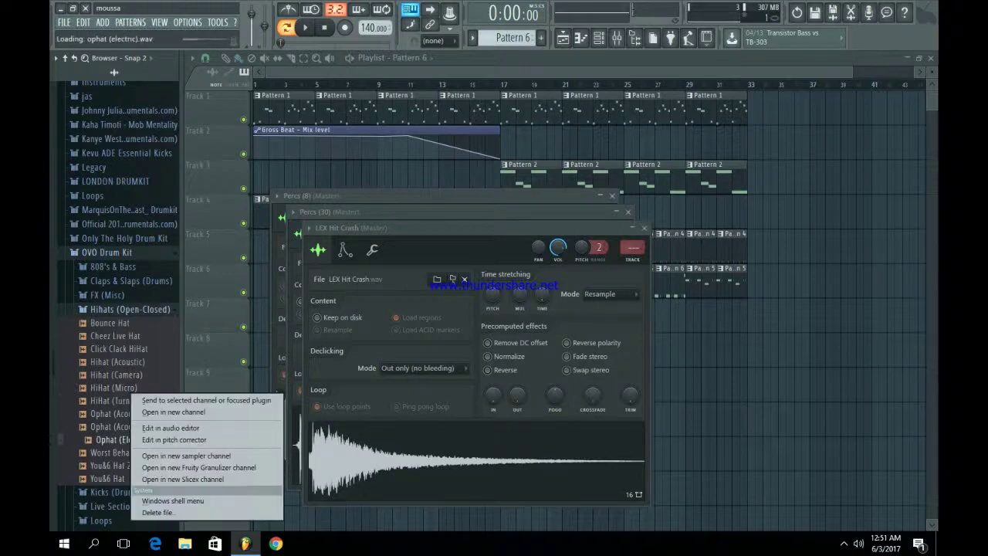
{"action": "left_click", "coordinate": [154, 413]}
{"action": "left_click", "coordinate": [107, 252]}
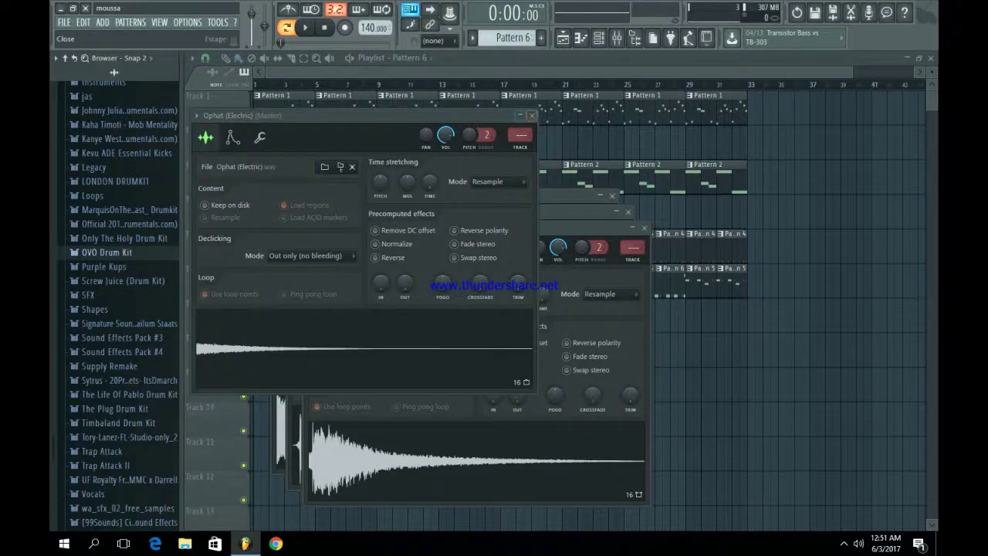
{"action": "left_click", "coordinate": [531, 116]}
{"action": "left_click", "coordinate": [644, 228]}
{"action": "left_click", "coordinate": [627, 212]}
{"action": "left_click", "coordinate": [612, 196]}
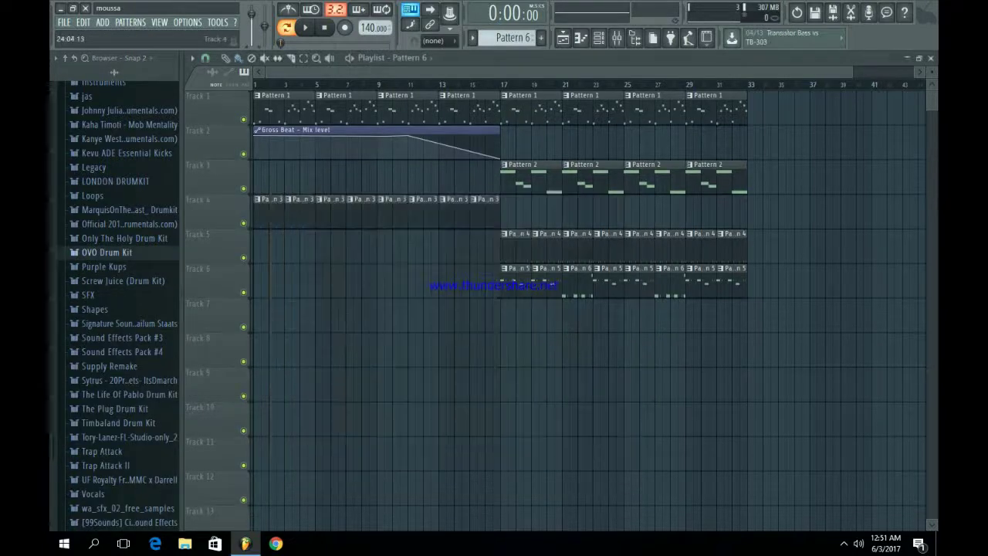
Switch to the empty Pattern 7 and preview the newly added channels in the channel rack, ending on Percs (30)
{"action": "left_click", "coordinate": [598, 38]}
{"action": "left_click", "coordinate": [542, 38]}
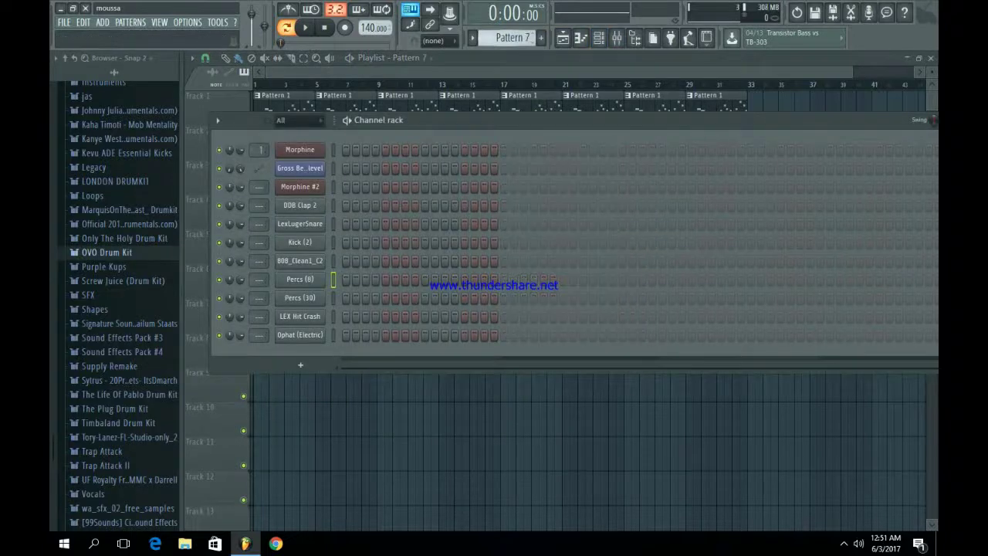
{"action": "key", "text": "Down"}
{"action": "key", "text": "Down"}
{"action": "key", "text": "Down"}
{"action": "key", "text": "Up"}
{"action": "key", "text": "b"}
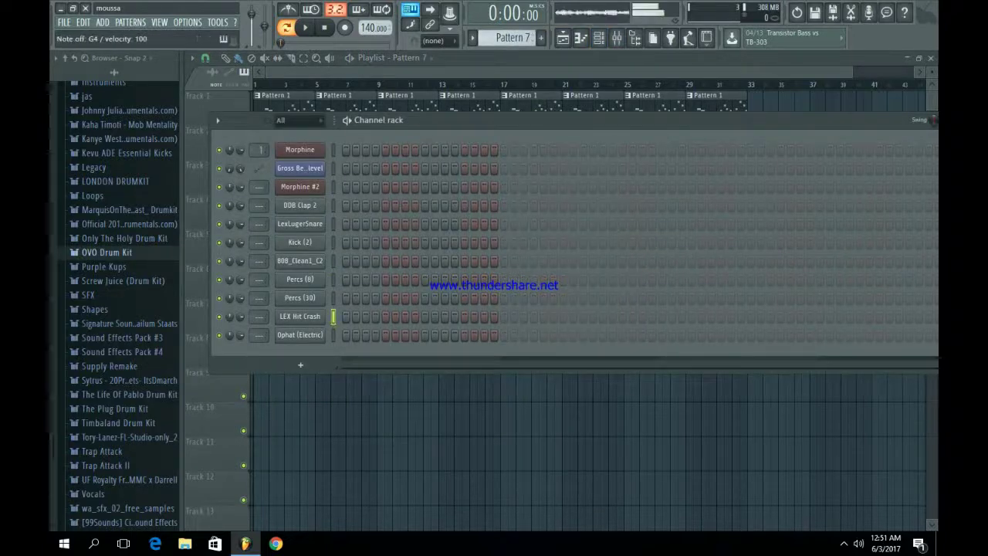
{"action": "key", "text": "Up"}
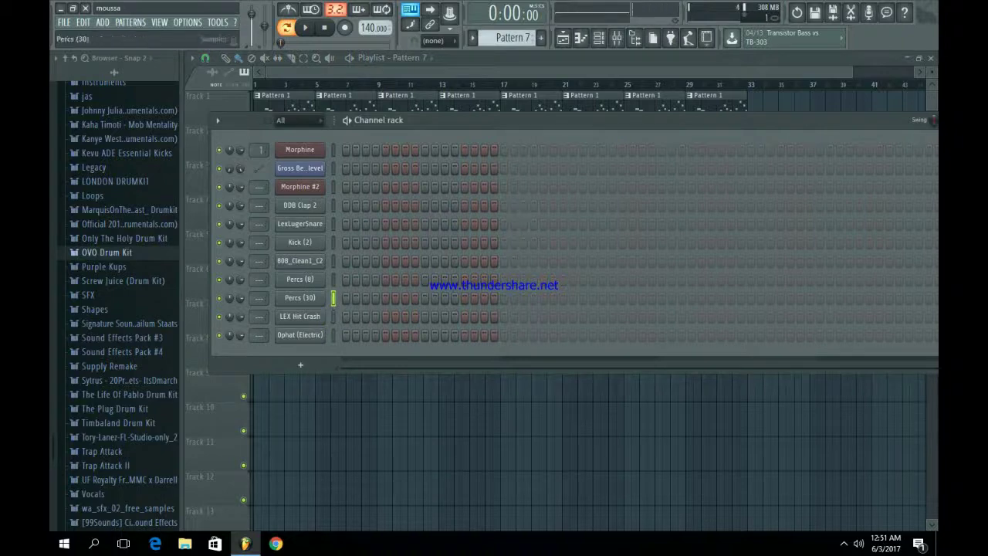
Fill every second step of the Percs (30) channel in Pattern 7 and play it back
{"action": "right_click", "coordinate": [301, 298]}
{"action": "left_click", "coordinate": [463, 337]}
{"action": "key", "text": "space"}
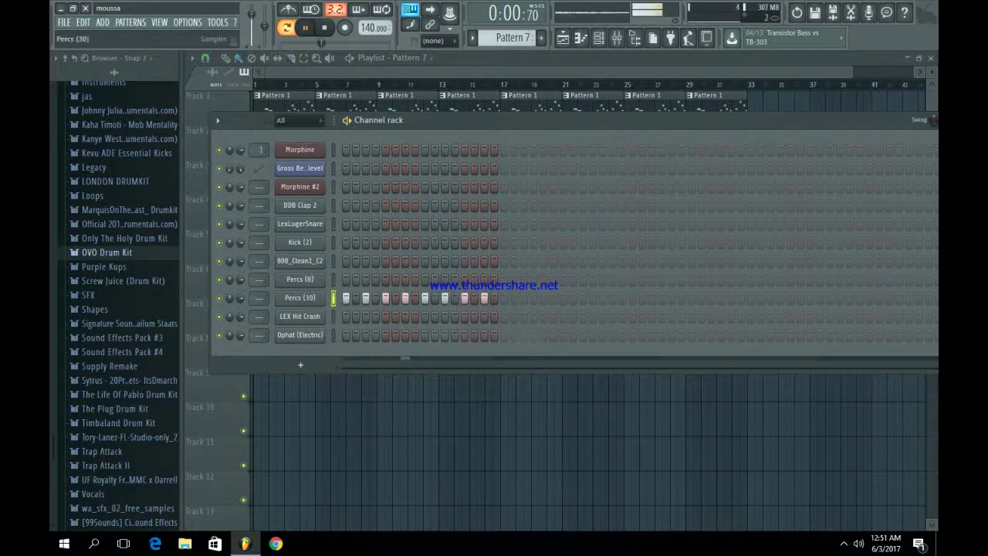
Bring the Percs (30) hits into the piano roll, add an extra hit within beat 2, and duplicate the whole sequence
{"action": "right_click", "coordinate": [324, 297]}
{"action": "left_click", "coordinate": [351, 297]}
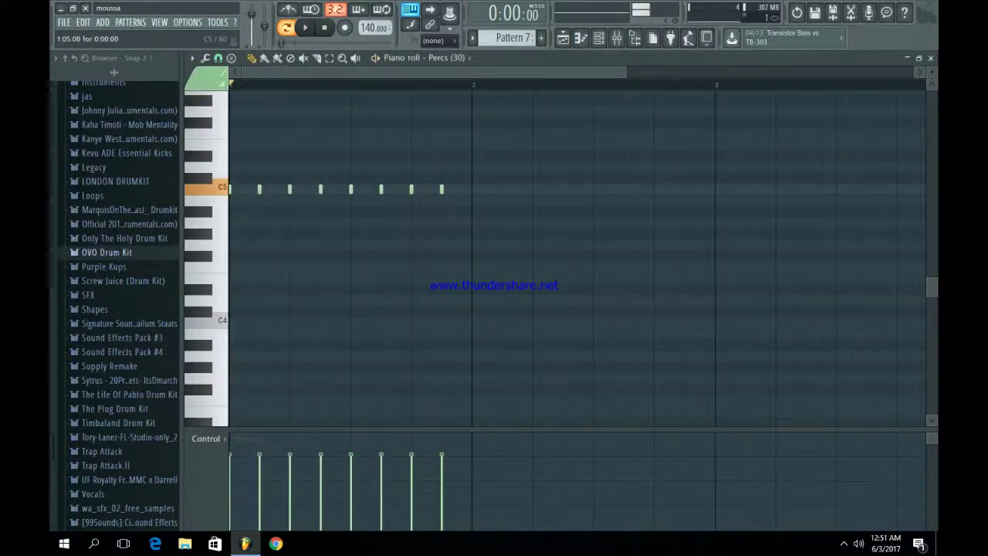
{"action": "key", "text": "ctrl+a"}
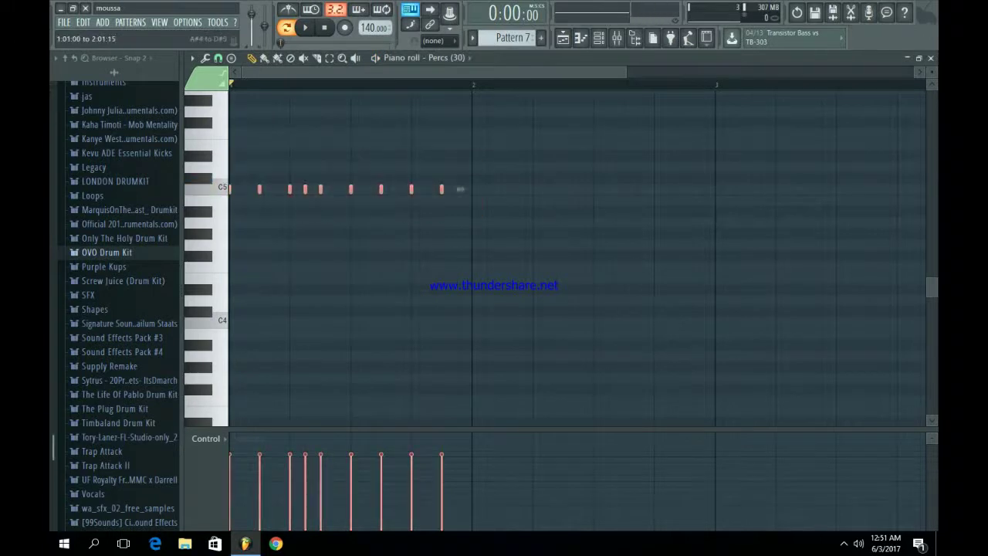
{"action": "key", "text": "ctrl+b"}
{"action": "key", "text": "space"}
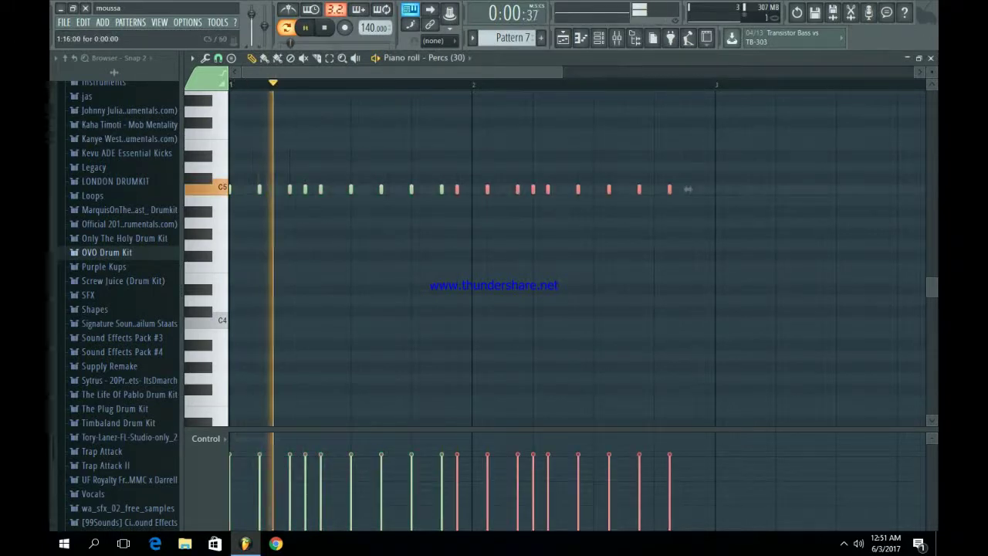
Shift the duplicated Percs (30) hits to begin around bar 2, delete the last hit of bar 1, and preview the result
{"action": "key", "text": "space"}
{"action": "key", "text": "ctrl+d"}
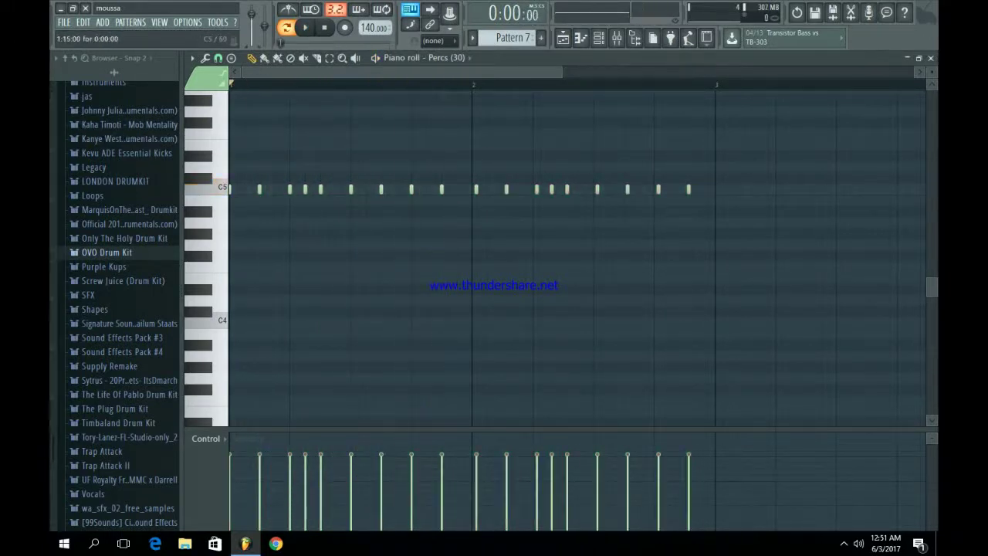
{"action": "right_click", "coordinate": [442, 189]}
{"action": "key", "text": "space"}
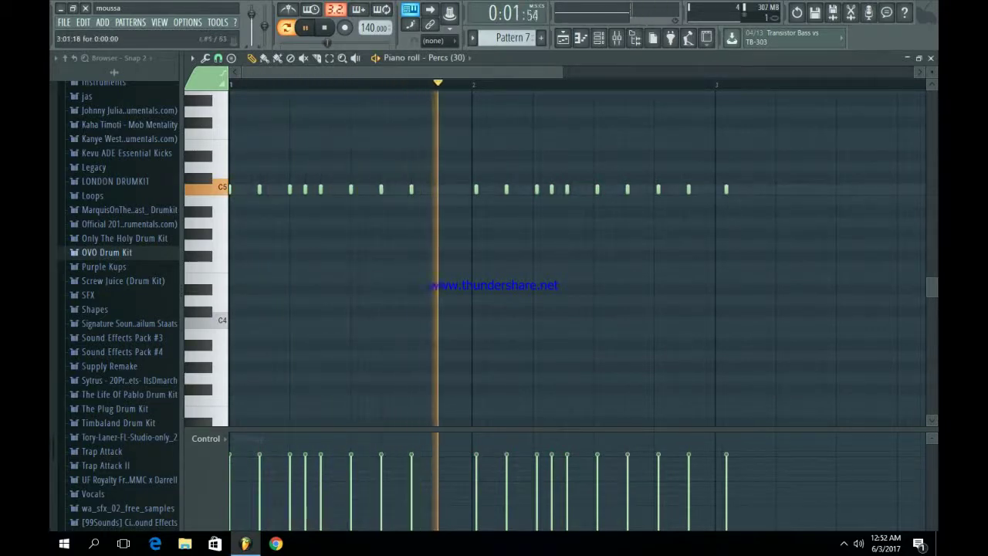
{"action": "key", "text": "space"}
Rework the bar 2 Percs (30) hits with a quick three-hit start on the bar line and three spaced hits in the last beat
{"action": "left_click_drag", "start_coordinate": [718, 237], "coordinate": [472, 189]}
{"action": "key", "text": "ctrl+d"}
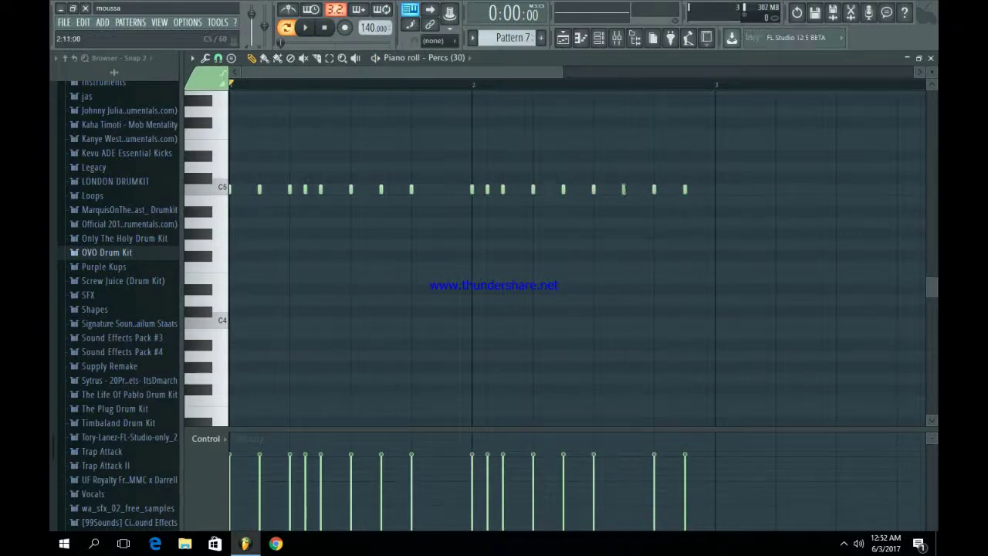
{"action": "left_click_drag", "start_coordinate": [685, 189], "coordinate": [681, 190]}
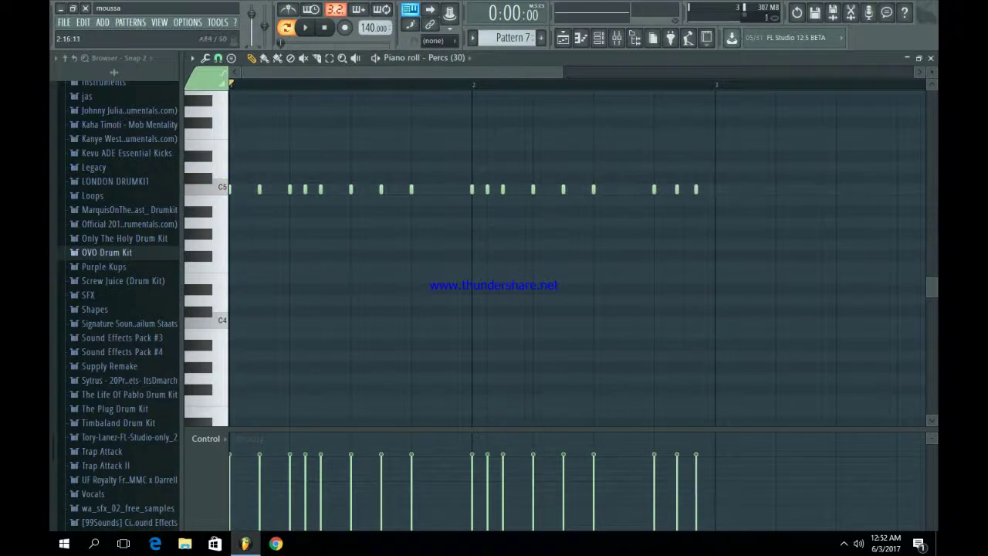
{"action": "left_click_drag", "start_coordinate": [696, 189], "coordinate": [699, 189]}
{"action": "key", "text": "space"}
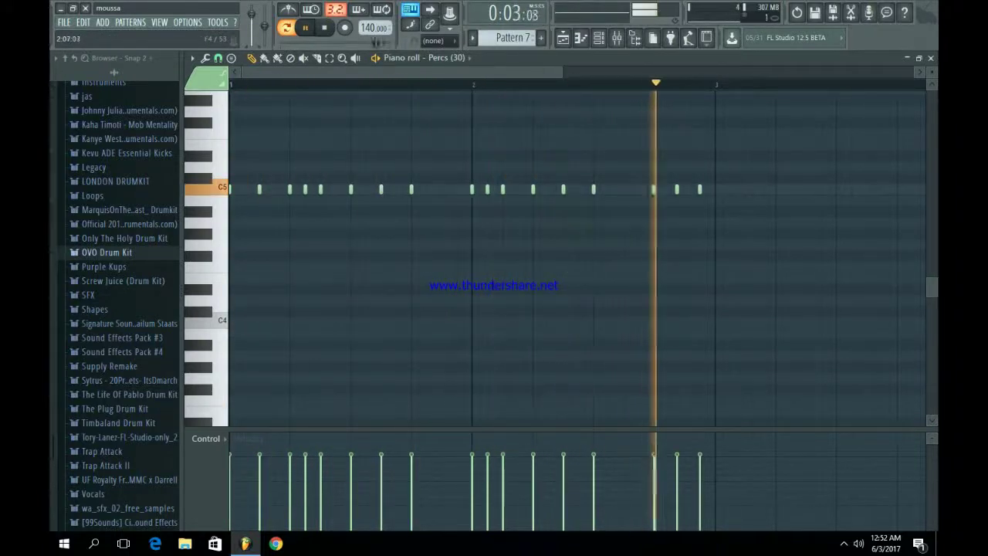
Place Pattern 7 on Track 7 at bar 17 and repeat the clip up to bar 33
{"action": "key", "text": "F5"}
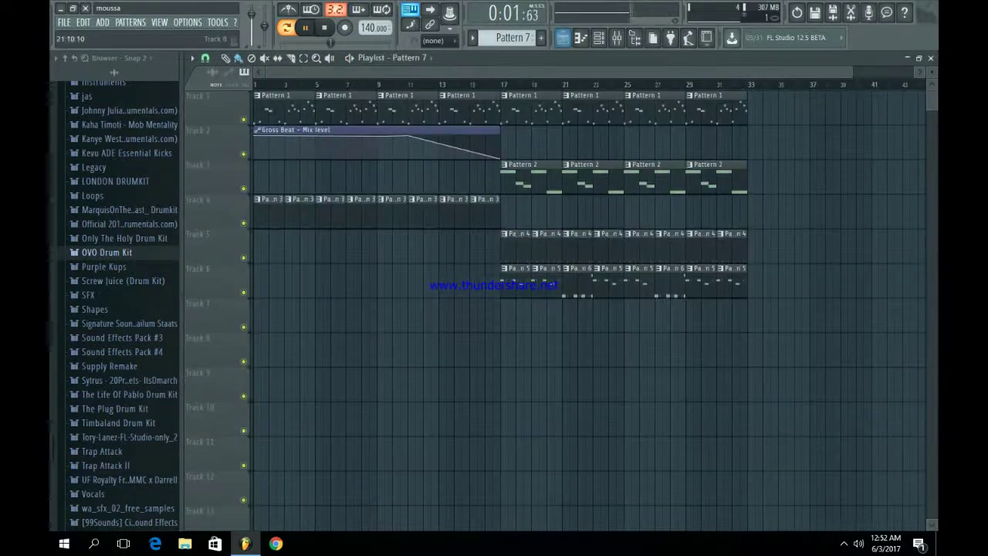
{"action": "left_click_drag", "start_coordinate": [507, 316], "coordinate": [521, 316]}
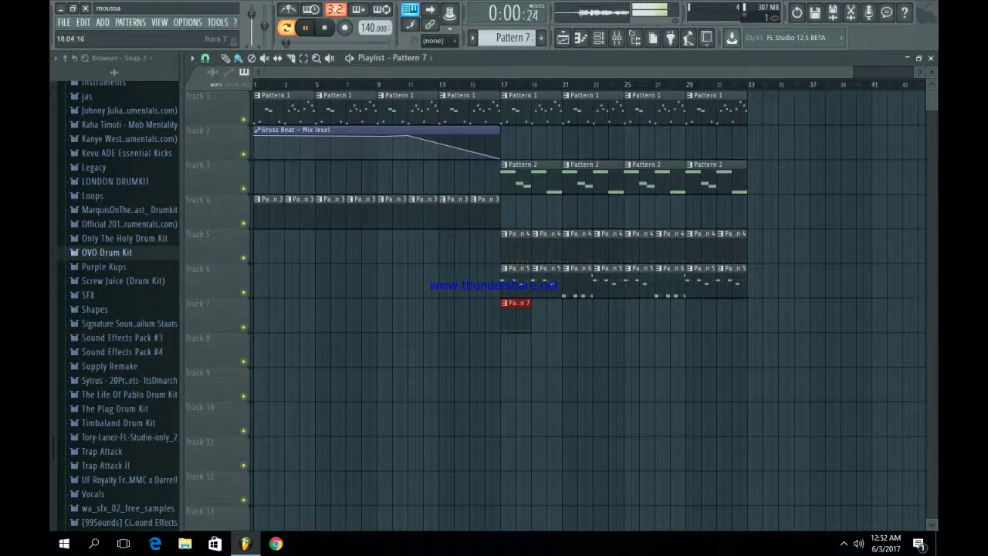
{"action": "key", "text": "ctrl+b"}
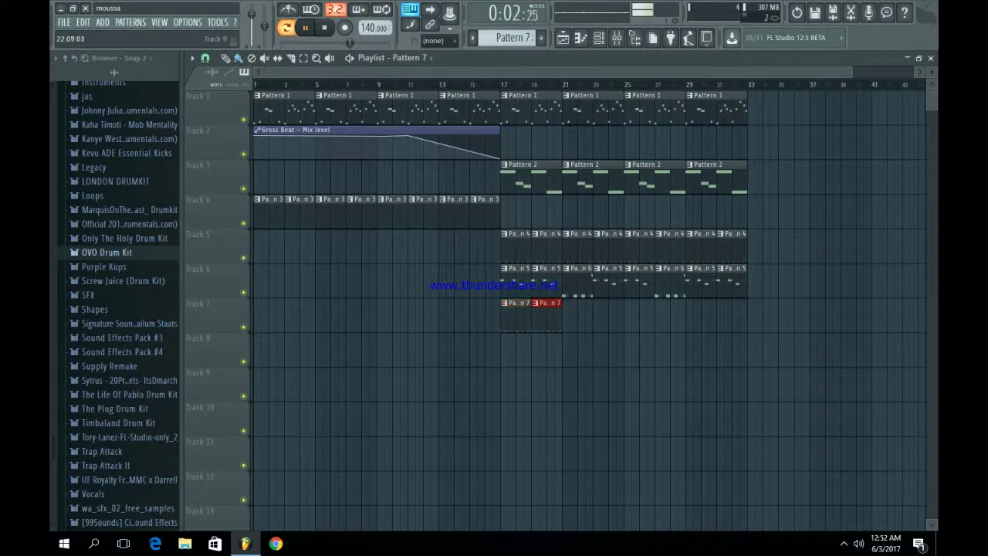
{"action": "key", "text": "ctrl+b"}
{"action": "key", "text": "ctrl+b"}
{"action": "key", "text": "ctrl+b"}
{"action": "key", "text": "ctrl+b"}
{"action": "key", "text": "ctrl+b"}
{"action": "key", "text": "ctrl+b"}
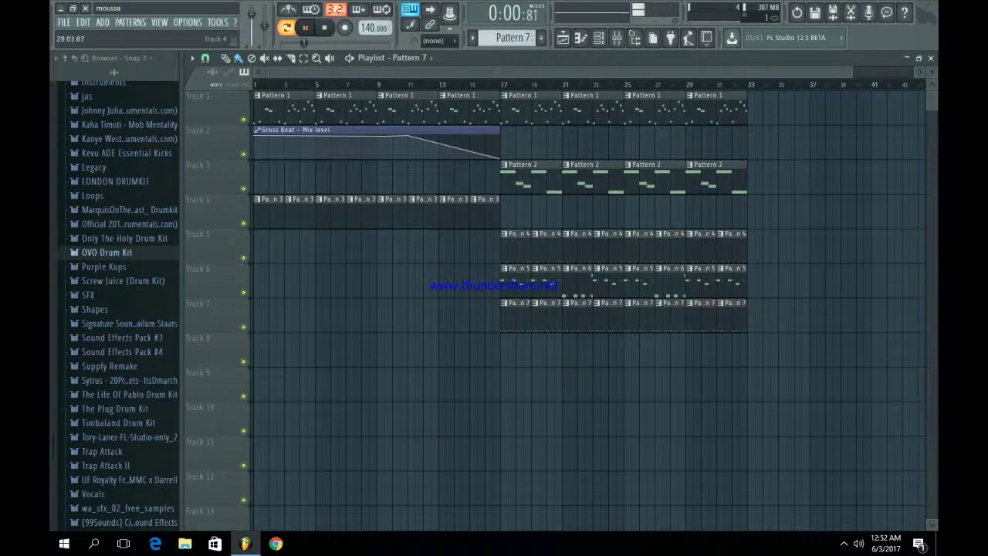
Create Pattern 8 with a LEX Hit Crash on step 1, and place it on Track 8 at bar 17
{"action": "key", "text": "F6"}
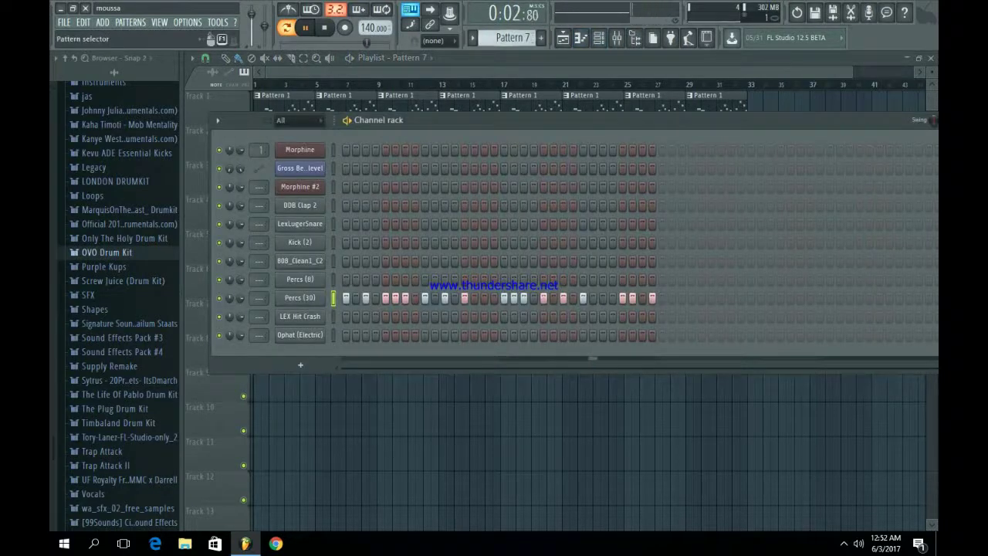
{"action": "key", "text": "F4"}
{"action": "key", "text": "space"}
{"action": "key", "text": "F6"}
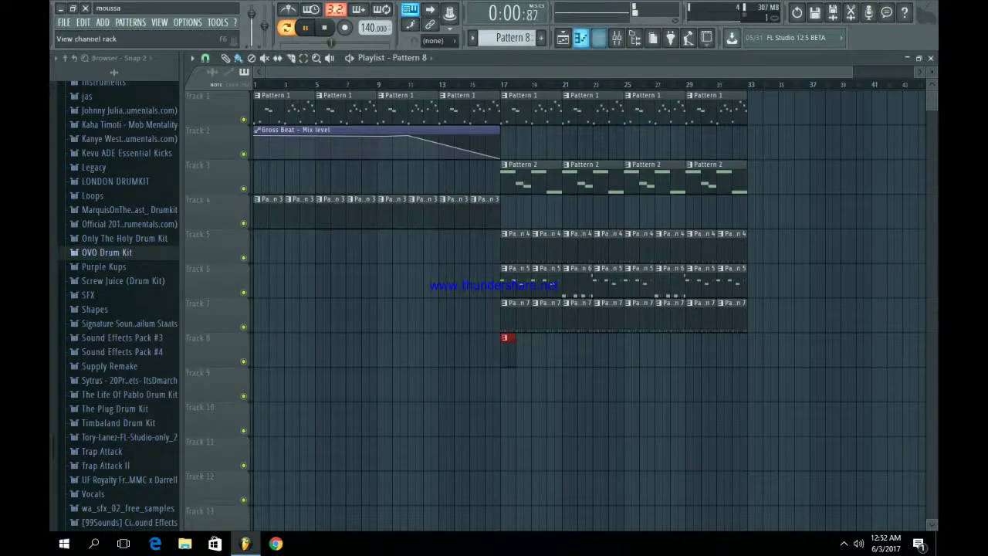
{"action": "key", "text": "F6"}
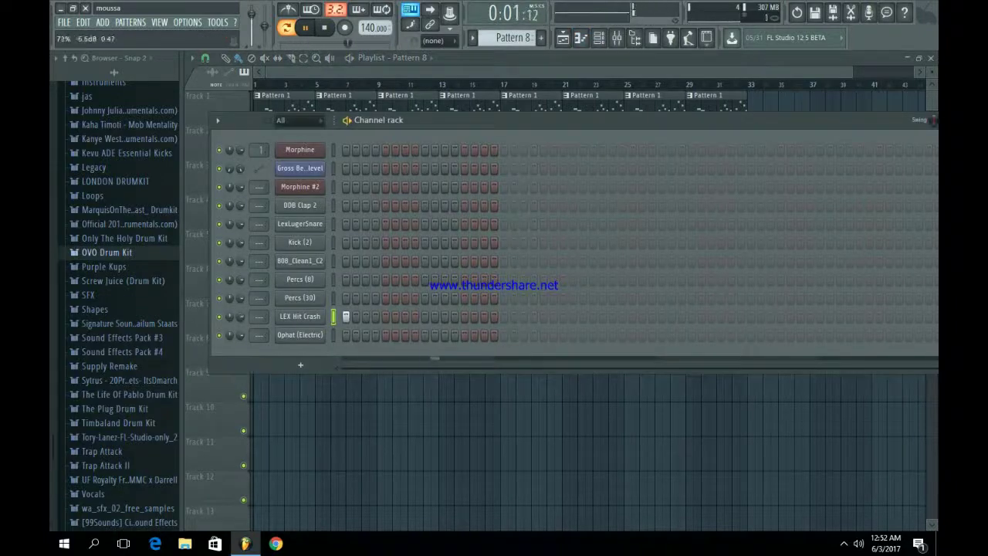
{"action": "key", "text": "space"}
Return to Pattern 7, add Ophat (Electric) hits on steps 9 and 21, and adjust that channel's panning
{"action": "key", "text": "Left"}
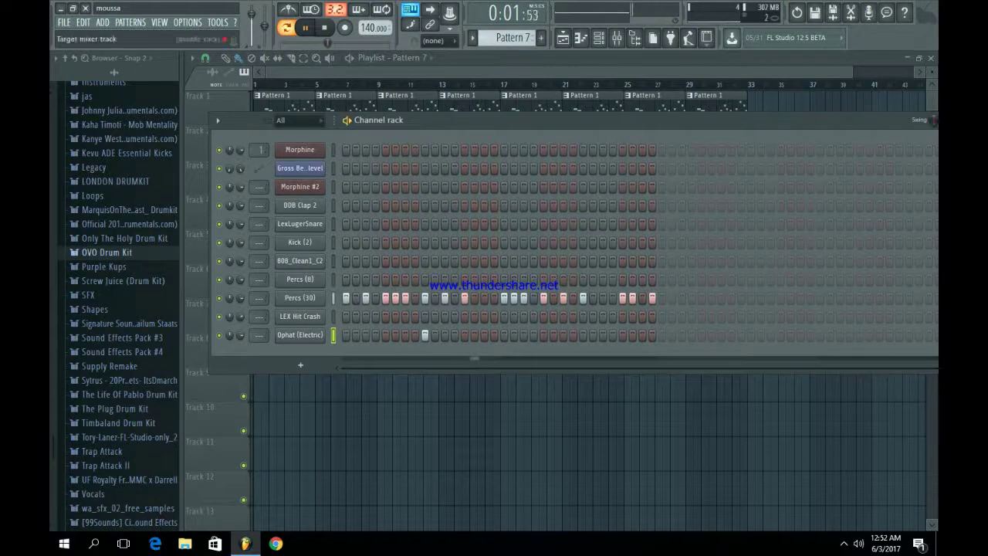
{"action": "left_click_drag", "start_coordinate": [230, 335], "coordinate": [230, 320]}
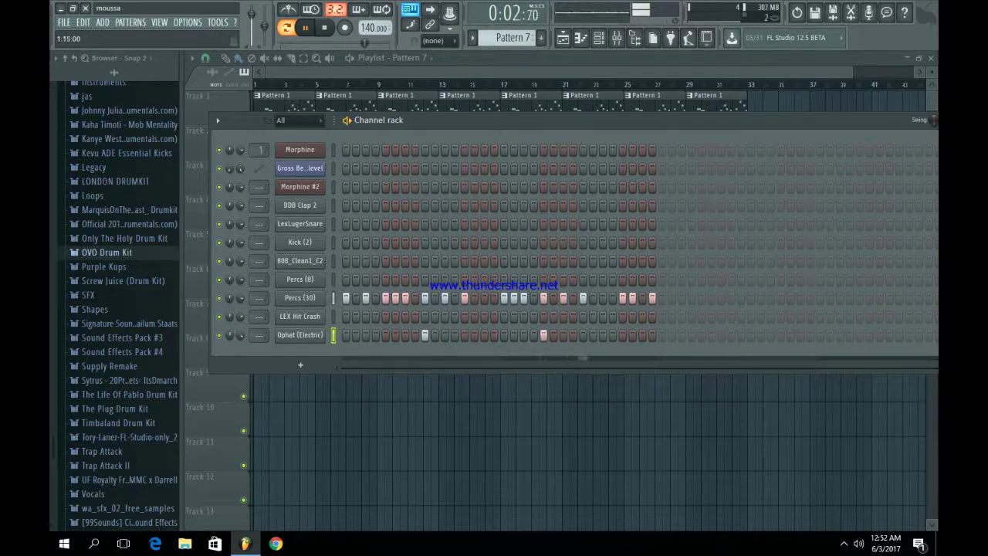
Create Pattern 9 with a Percs (8) hit on step 13, and place it on Track 9 at bar 17
{"action": "scroll", "coordinate": [506, 38], "scroll_direction": "down", "scroll_amount": 1}
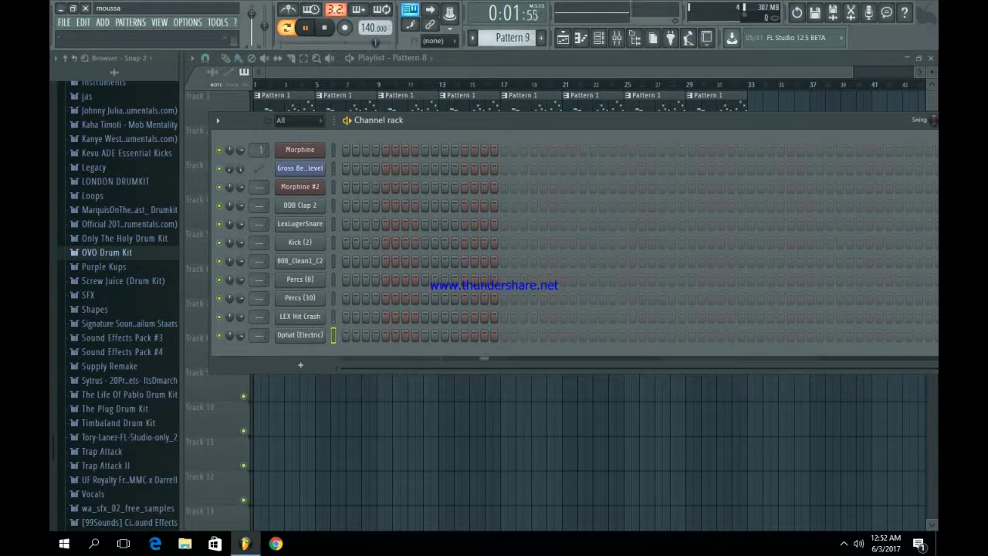
{"action": "left_click", "coordinate": [464, 297]}
{"action": "key", "text": "space"}
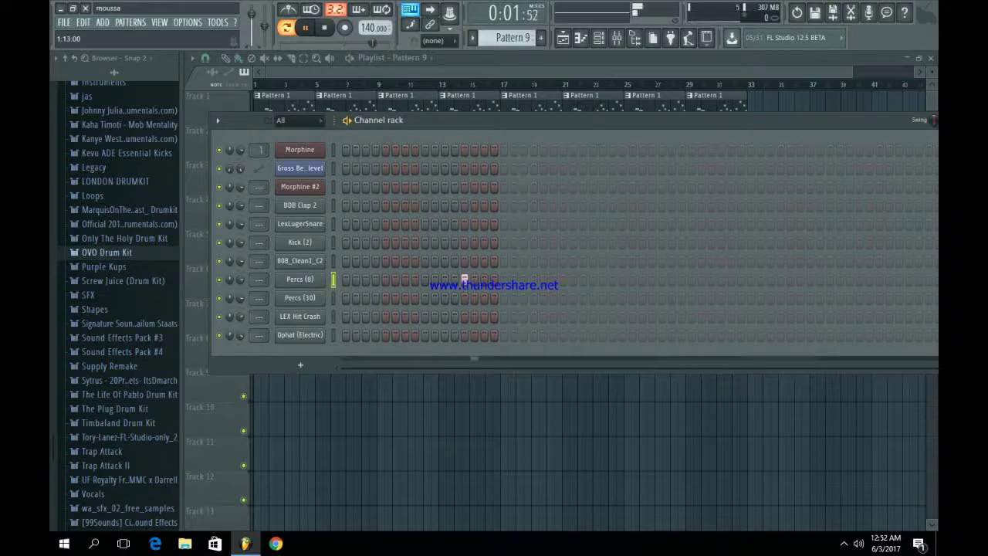
{"action": "key", "text": "F6"}
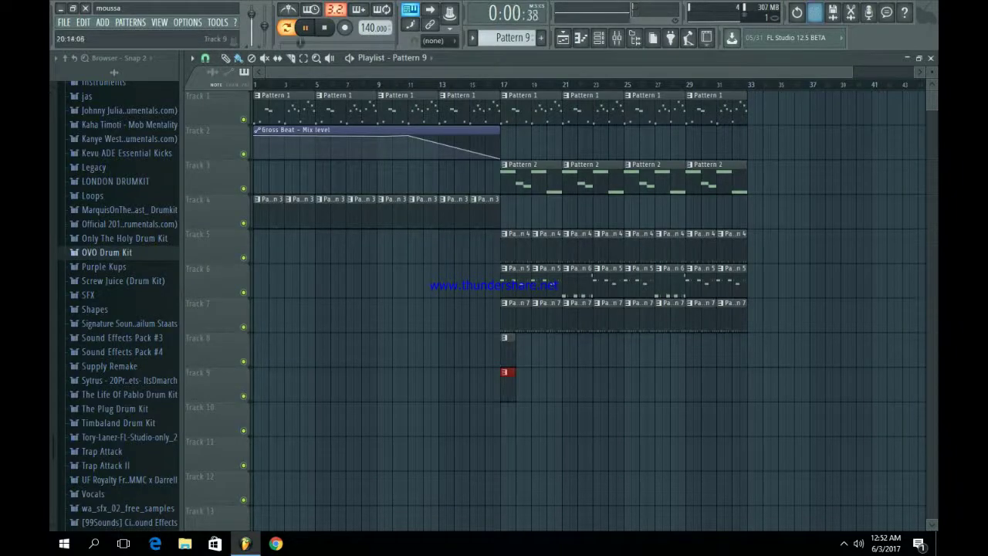
Repeat the Pattern 9 clip on Track 9 at bars 21, 25 and 29
{"action": "left_click", "coordinate": [567, 382]}
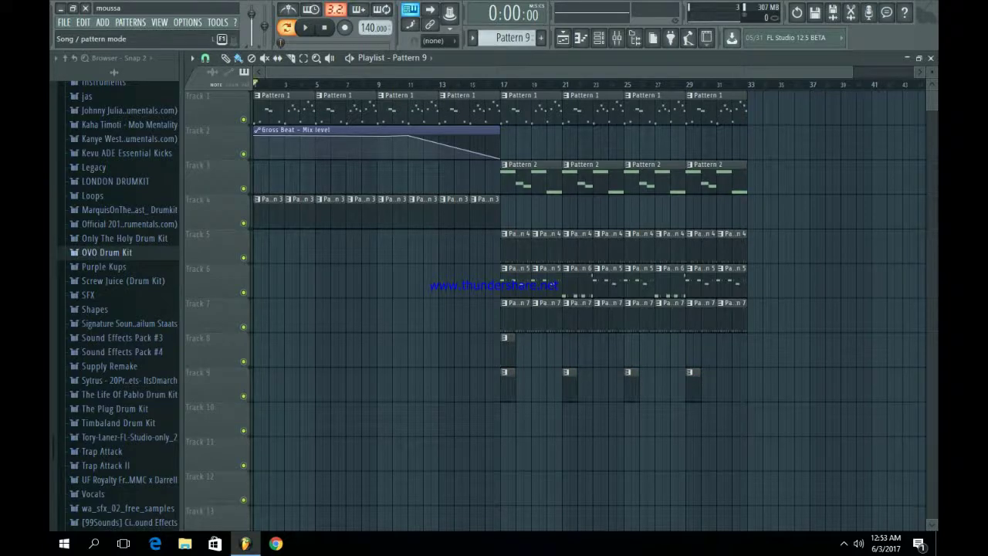
Duplicate the clips on Tracks 1, 3, 5, 6 and 7 between bars 17 and 33 so the copies start at bar 33
{"action": "left_click_drag", "start_coordinate": [852, 72], "coordinate": [914, 71]}
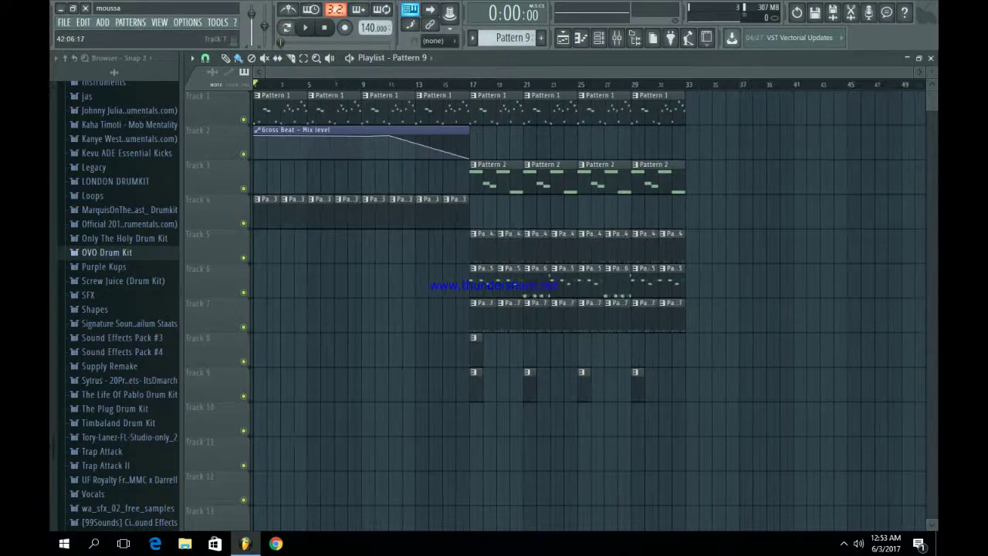
{"action": "left_click_drag", "start_coordinate": [788, 366], "coordinate": [596, 161]}
{"action": "left_click_drag", "start_coordinate": [757, 330], "coordinate": [479, 91]}
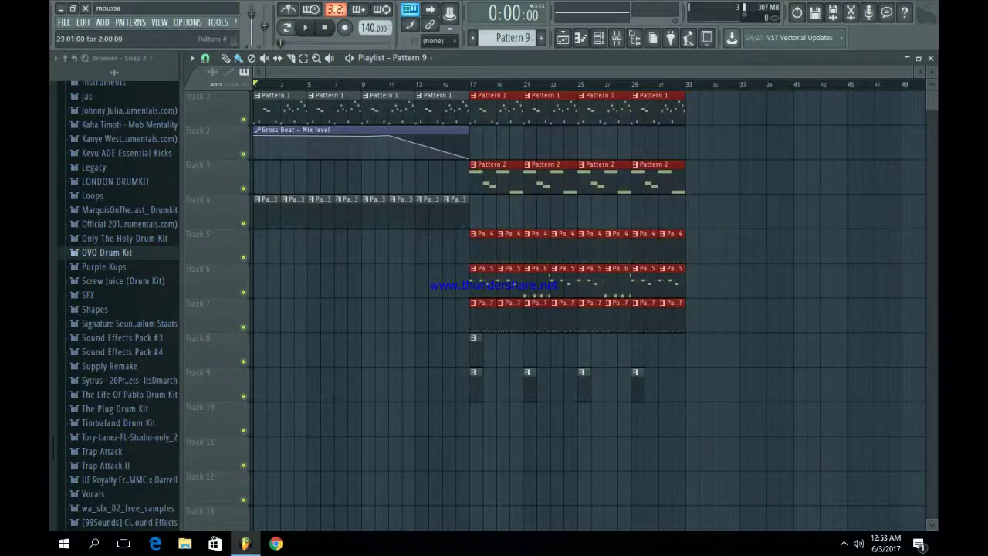
{"action": "key", "text": "ctrl+b"}
Copy the Pattern 3 clips from the first 16 bars of Track 4 to bars 33 through 49, leaving bars 17 to 33 empty
{"action": "mouse_move", "coordinate": [559, 227]}
{"action": "left_mouse_down"}
{"action": "mouse_move", "coordinate": [379, 194]}
{"action": "mouse_move", "coordinate": [254, 196]}
{"action": "left_mouse_up"}
{"action": "key", "text": "ctrl+b"}
{"action": "key", "text": "ctrl+b"}
{"action": "left_click_drag", "start_coordinate": [673, 212], "coordinate": [482, 213]}
Place a copy of the Gross Beat - Mix level automation clip on Track 2 at bar 33
{"action": "left_click", "coordinate": [370, 131]}
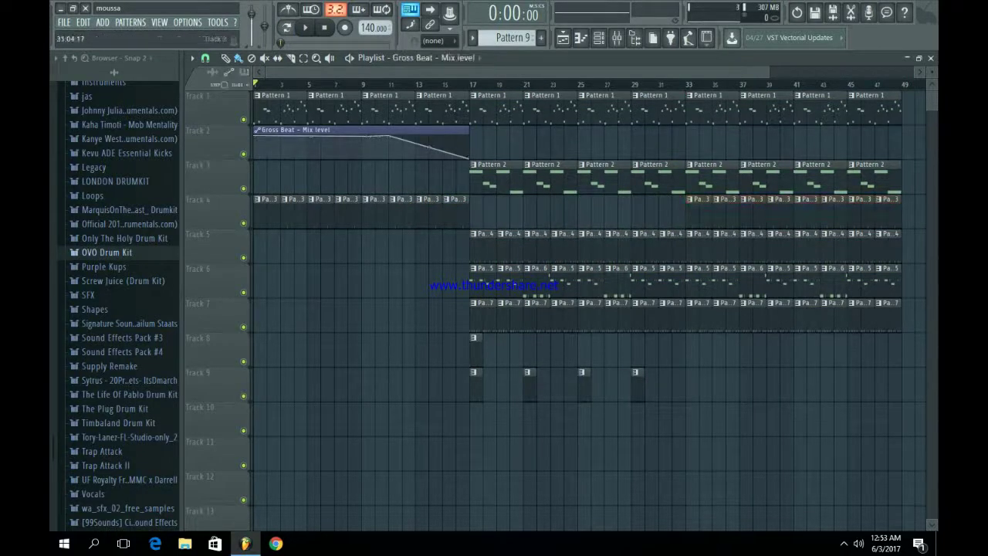
{"action": "left_click", "coordinate": [706, 139]}
{"action": "left_click_drag", "start_coordinate": [718, 130], "coordinate": [704, 130]}
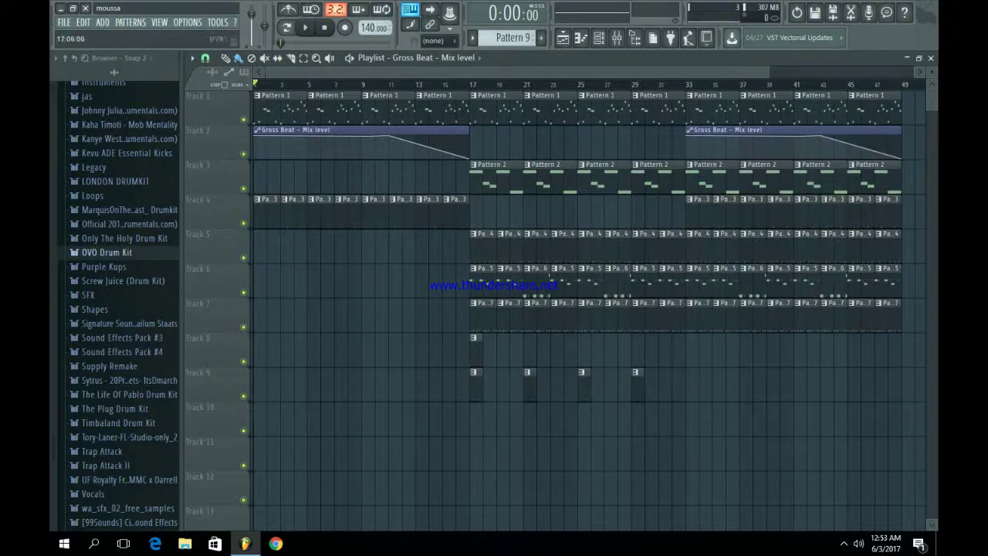
Solo Track 1 and play it from bar 17 while toggling the Track 2 automation, and re-enable all tracks
{"action": "right_click", "coordinate": [244, 119]}
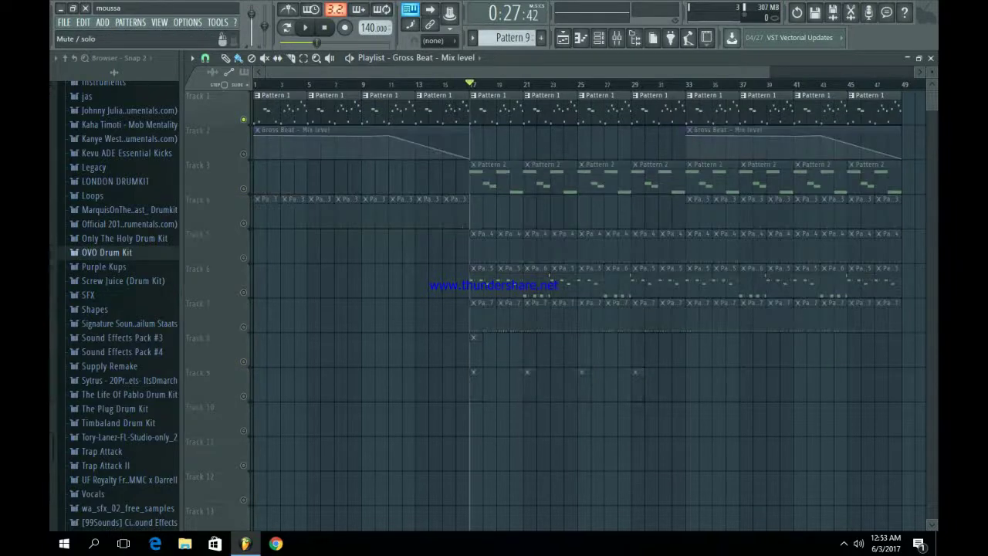
{"action": "key", "text": "space"}
{"action": "left_click", "coordinate": [244, 155]}
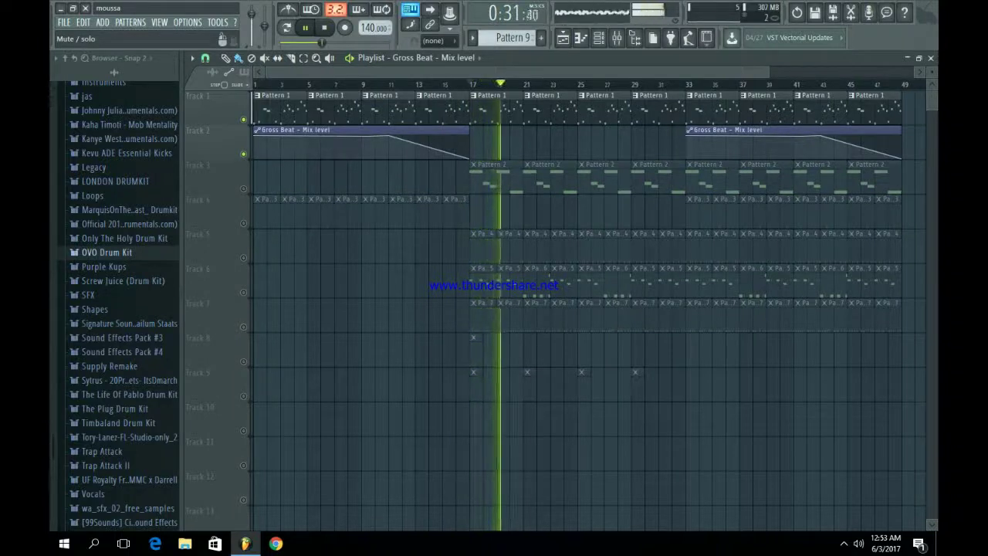
{"action": "left_click", "coordinate": [243, 154]}
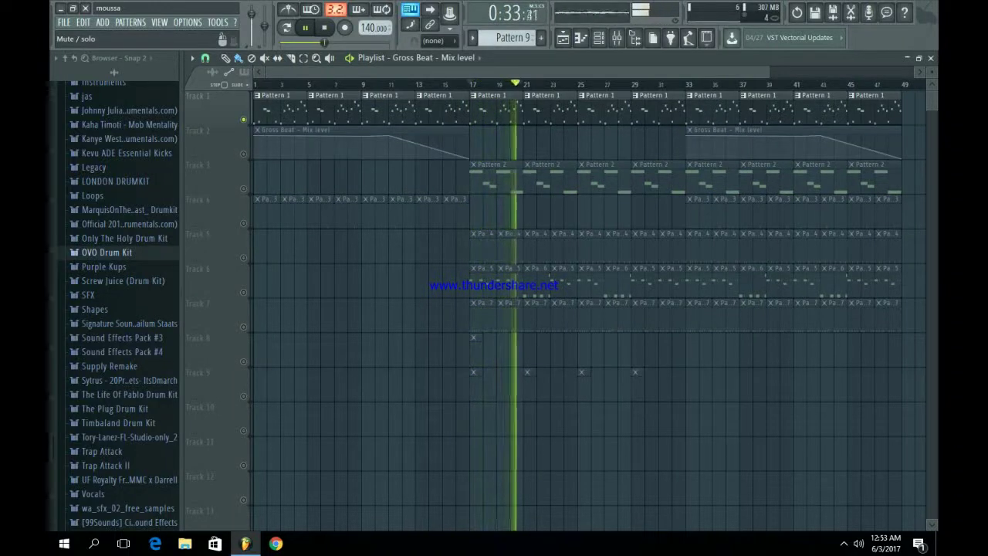
{"action": "left_click", "coordinate": [244, 153]}
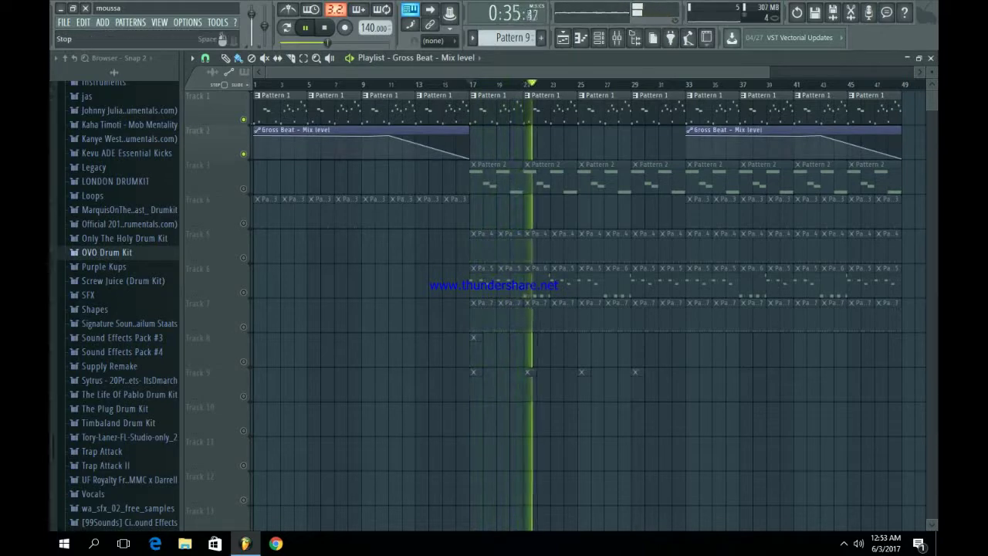
{"action": "key", "text": "space"}
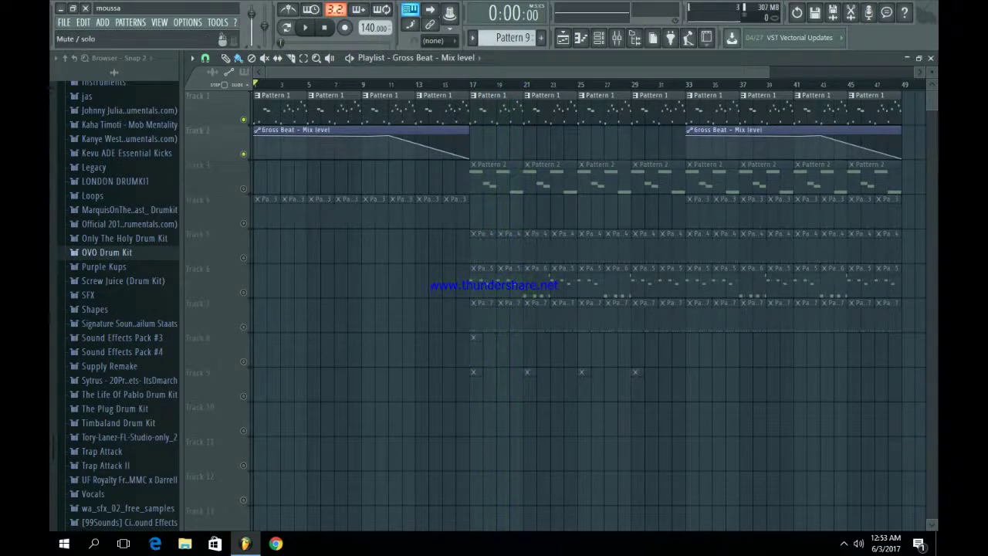
{"action": "right_click", "coordinate": [244, 223]}
{"action": "right_click", "coordinate": [244, 223]}
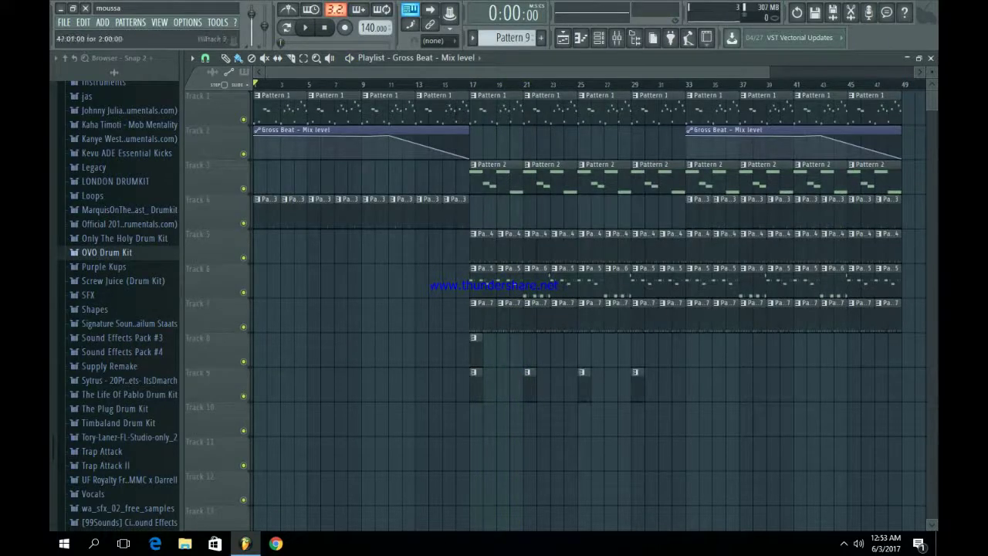
Delete the Pattern 7 clips on Track 7 between bars 33 and 49
{"action": "right_click", "coordinate": [887, 317]}
{"action": "right_click", "coordinate": [861, 317]}
{"action": "right_click", "coordinate": [834, 316]}
{"action": "right_click", "coordinate": [808, 316]}
{"action": "right_click", "coordinate": [780, 316]}
{"action": "right_click", "coordinate": [753, 316]}
{"action": "right_click", "coordinate": [726, 317]}
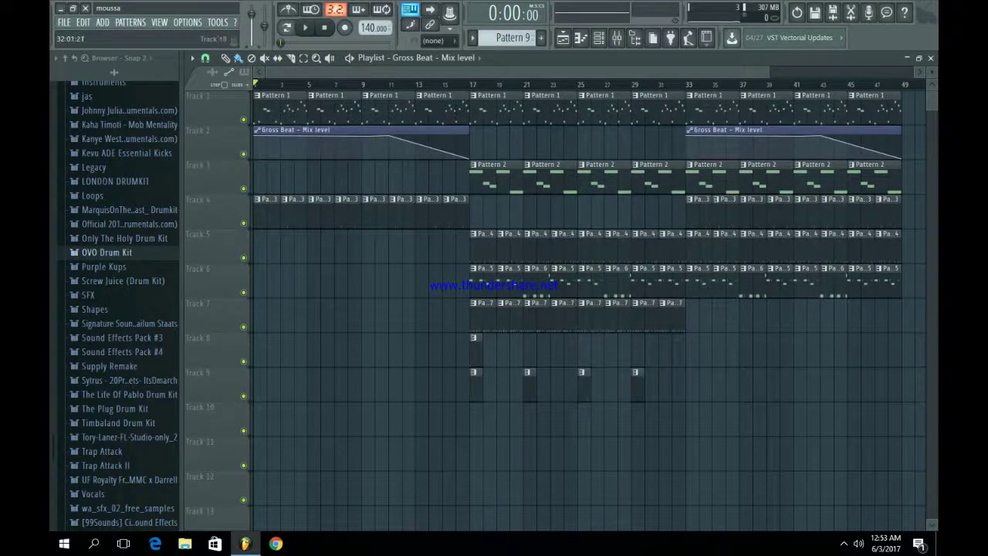
Duplicate all clips between bars 17 and 33 and place the copies at bar 49
{"action": "left_click_drag", "start_coordinate": [685, 441], "coordinate": [470, 91]}
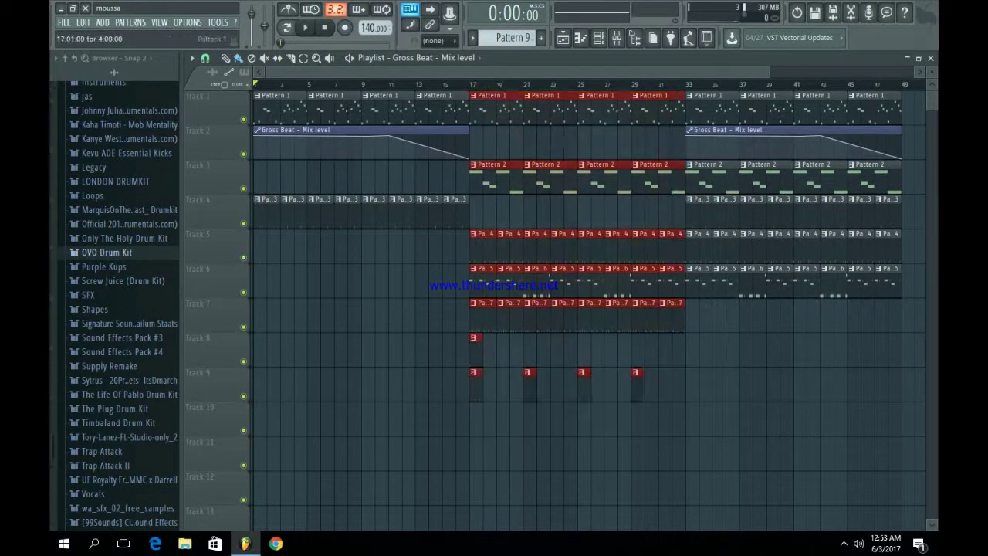
{"action": "key", "text": "ctrl+b"}
{"action": "left_click_drag", "start_coordinate": [712, 111], "coordinate": [855, 111]}
{"action": "key", "text": "ctrl+d"}
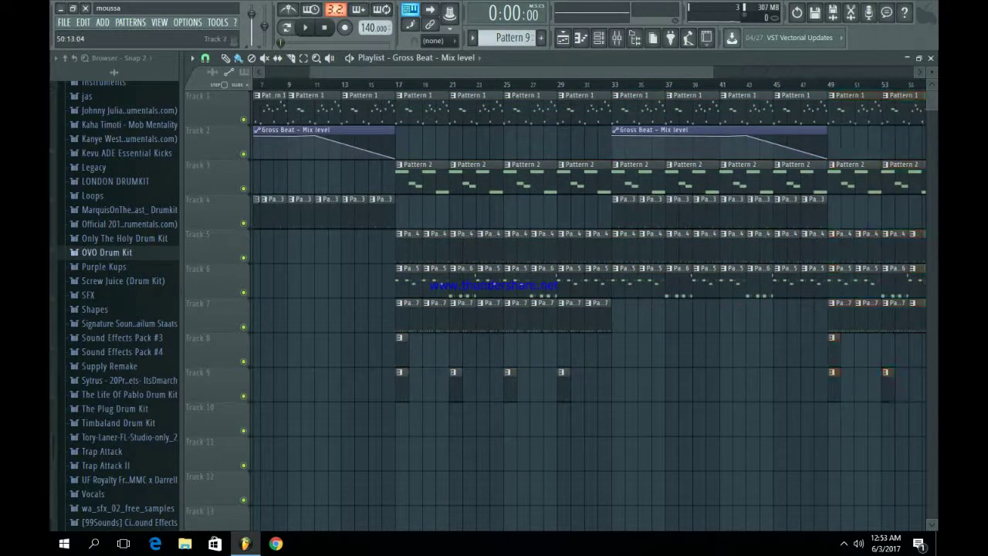
Delete the Pattern 2 clips on Track 3 between bars 33 and 49
{"action": "right_click", "coordinate": [746, 177]}
{"action": "right_click", "coordinate": [692, 177]}
{"action": "right_click", "coordinate": [639, 177]}
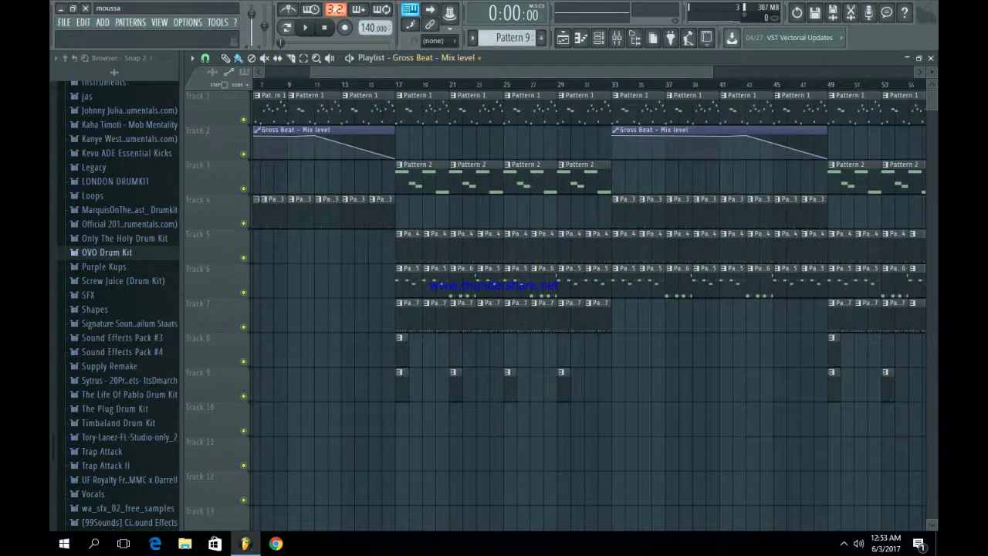
{"action": "scroll", "coordinate": [586, 301], "scroll_direction": "left", "scroll_amount": 3}
{"action": "scroll", "coordinate": [675, 178], "scroll_direction": "down", "scroll_amount": 3}
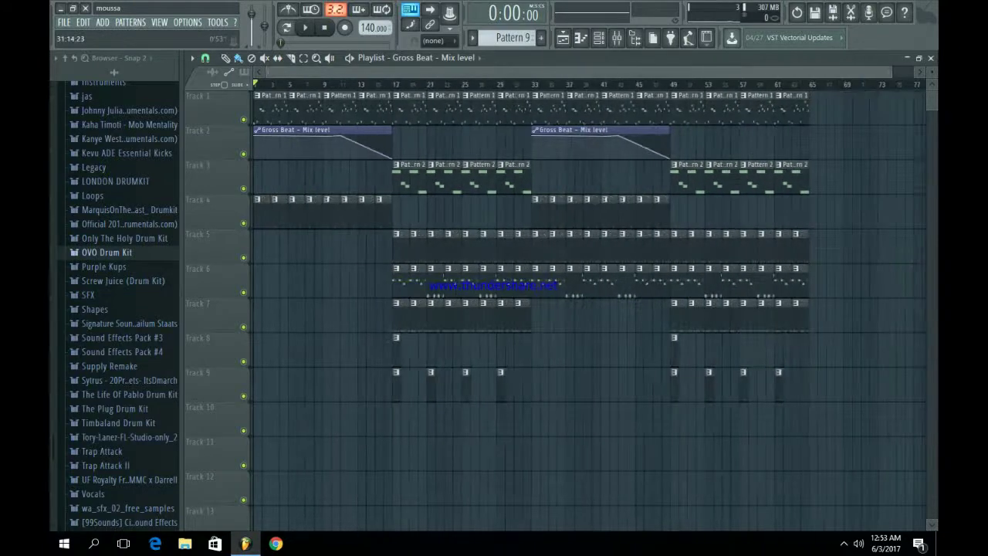